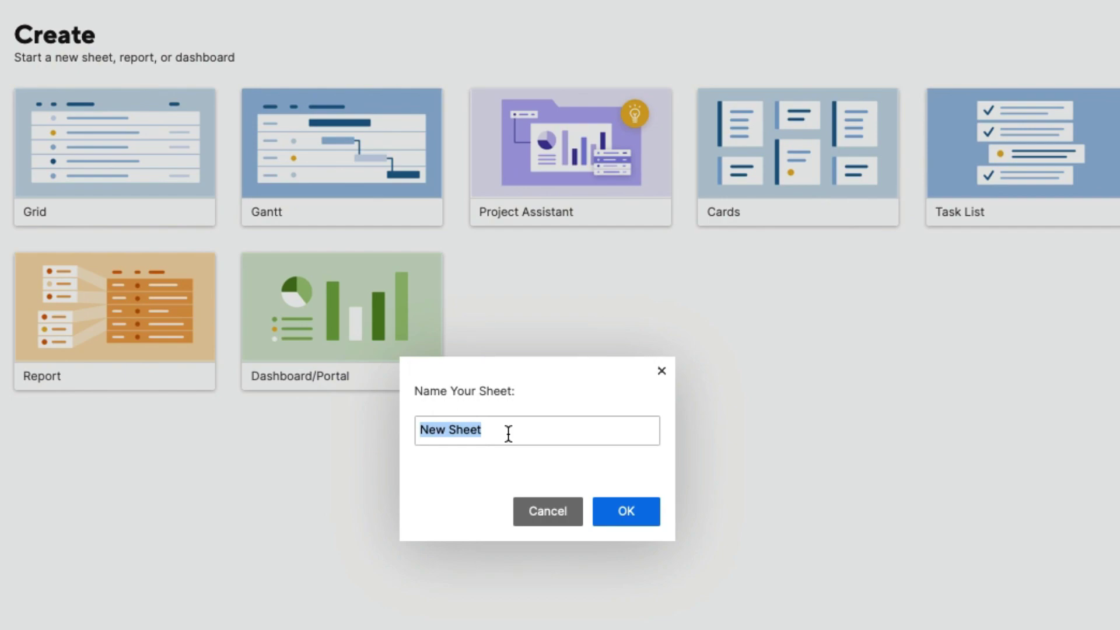
- Name the new Gantt sheet 'Spagetti Noodles' and create it
{"action": "type", "text": "Spag"}
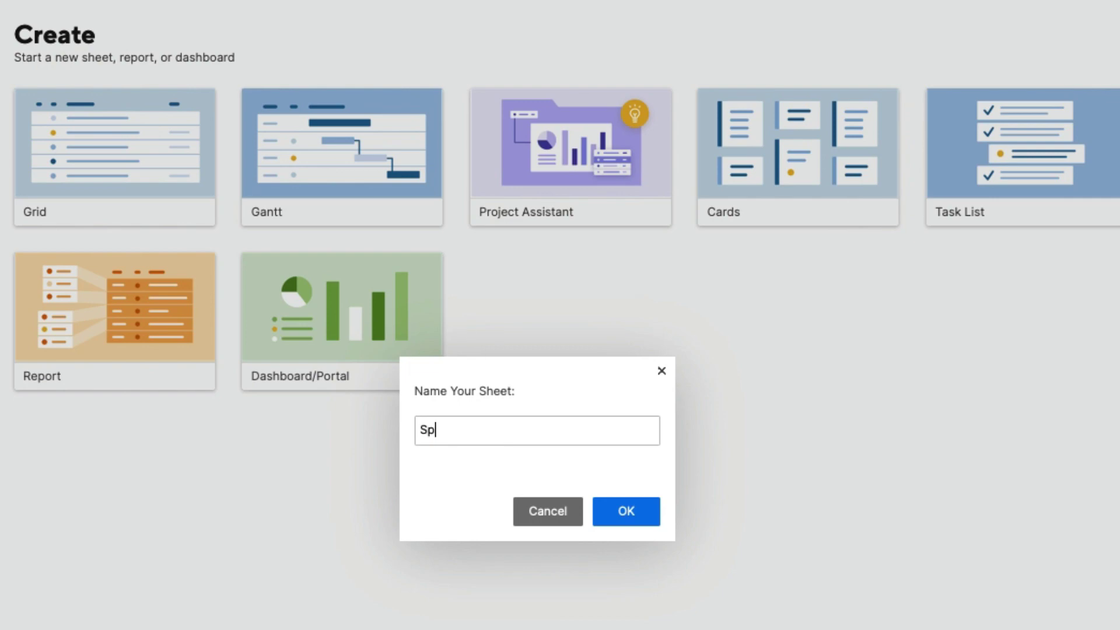
{"action": "type", "text": "etti Noodles"}
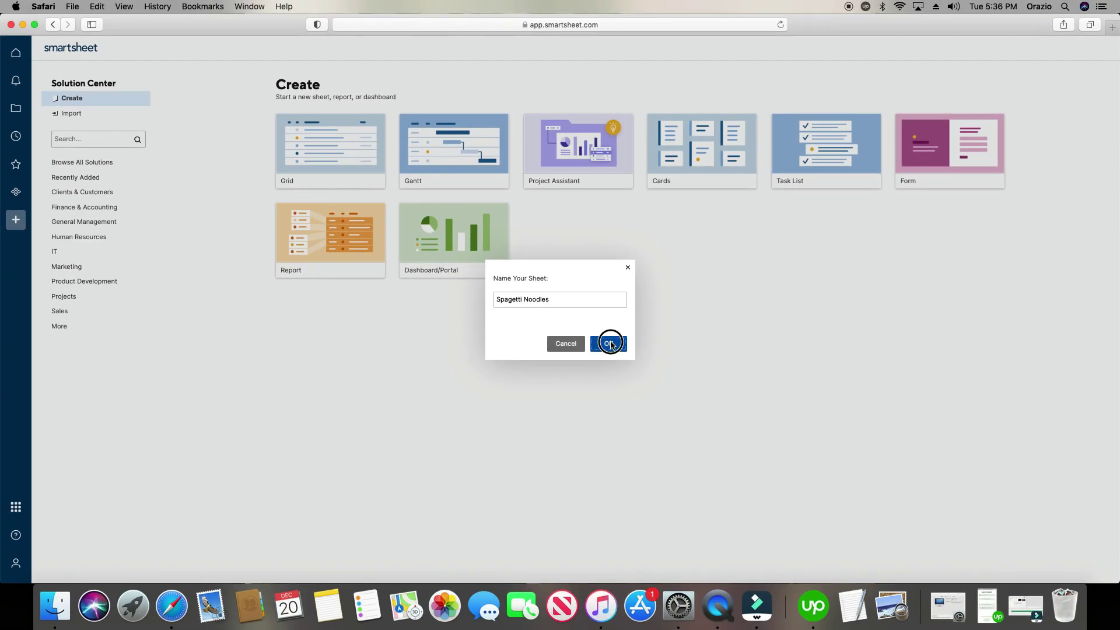
{"action": "left_click", "coordinate": [618, 417]}
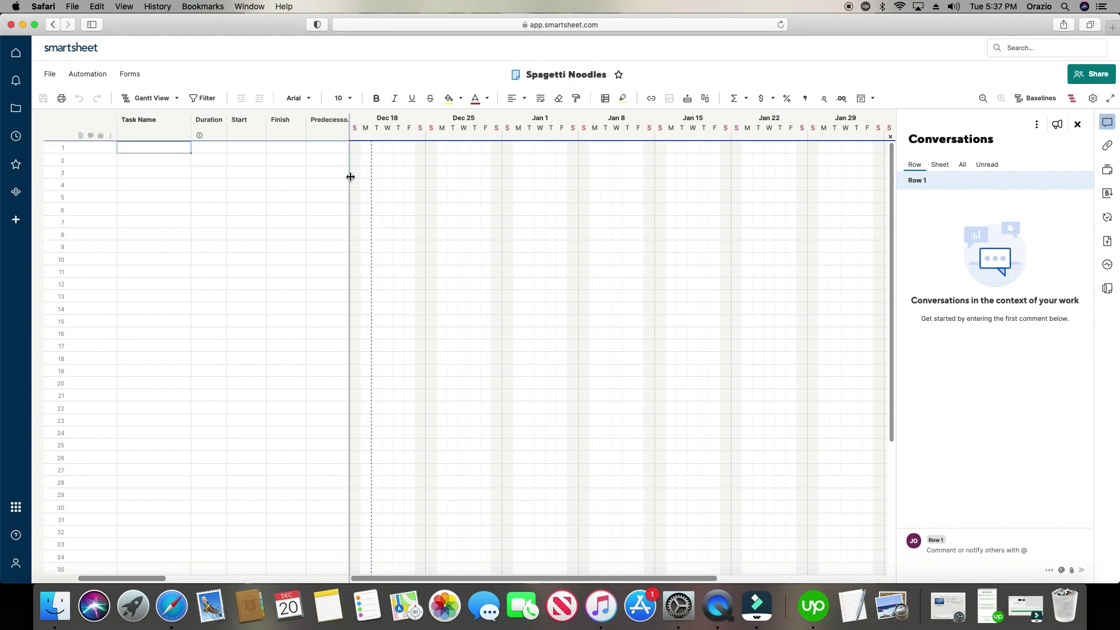
- Widen the grid to show more task columns and close the Conversations panel
{"action": "left_click_drag", "start_coordinate": [351, 177], "coordinate": [771, 187]}
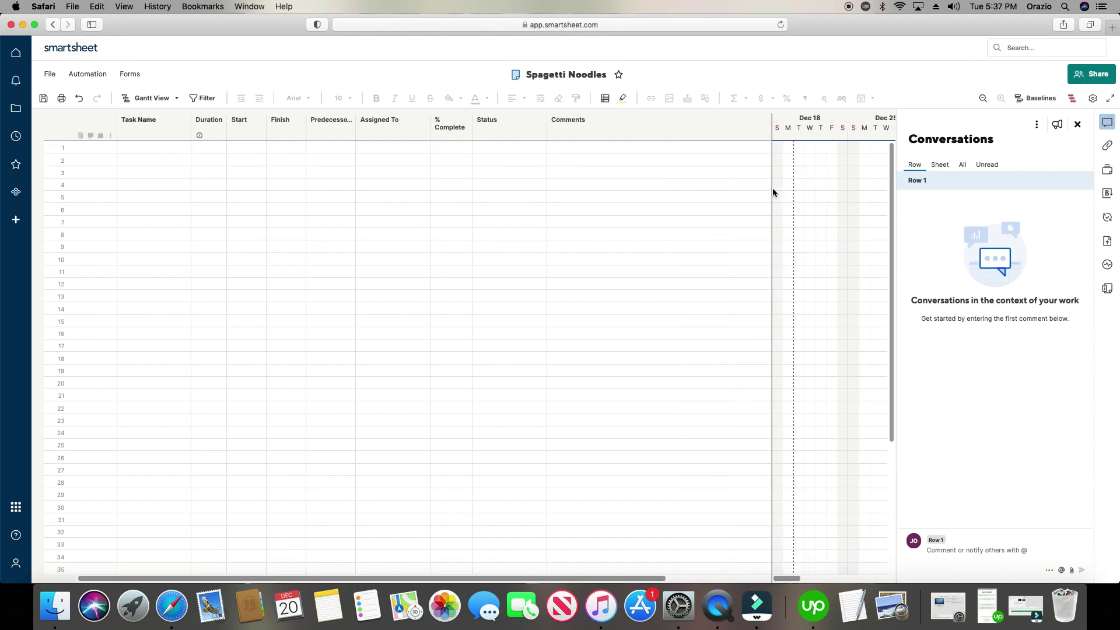
{"action": "left_click", "coordinate": [1079, 126]}
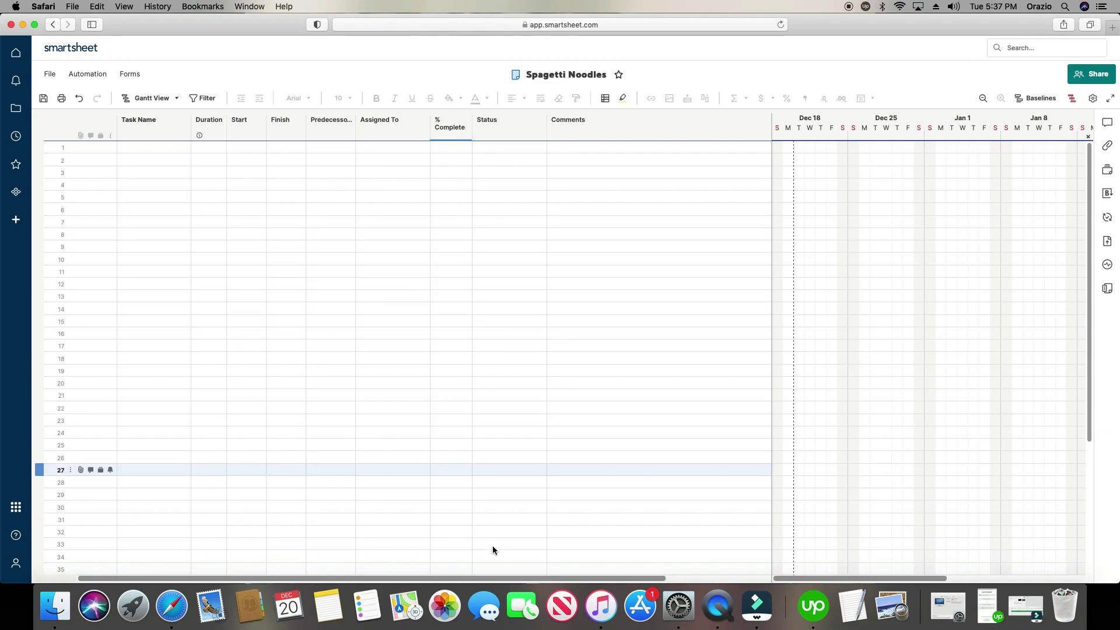
{"action": "left_click_drag", "start_coordinate": [536, 578], "coordinate": [427, 565]}
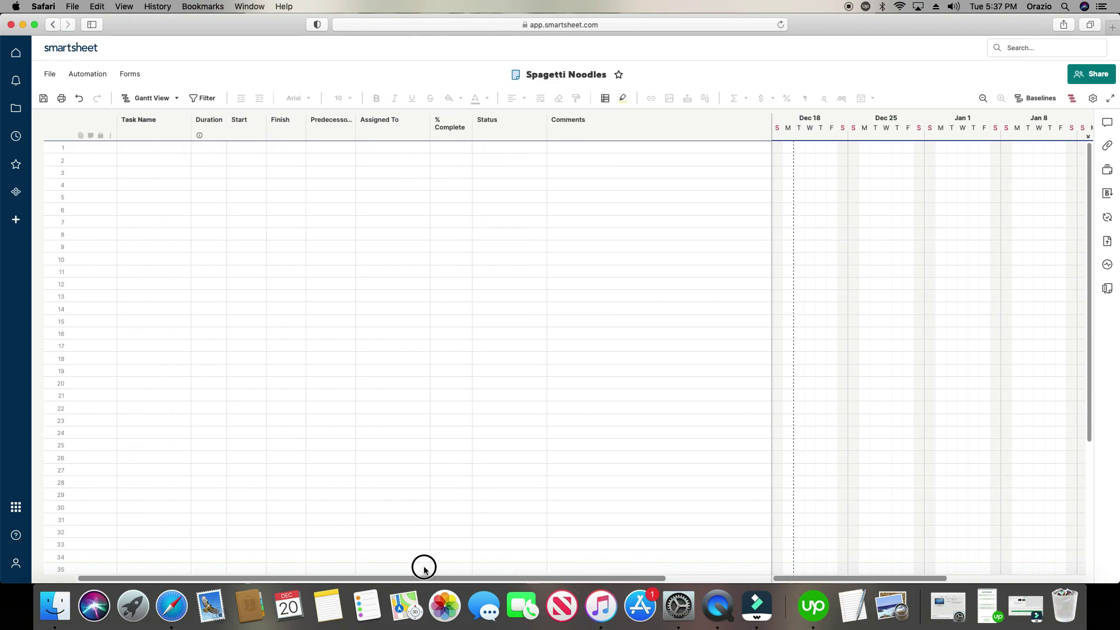
{"action": "left_click", "coordinate": [157, 129]}
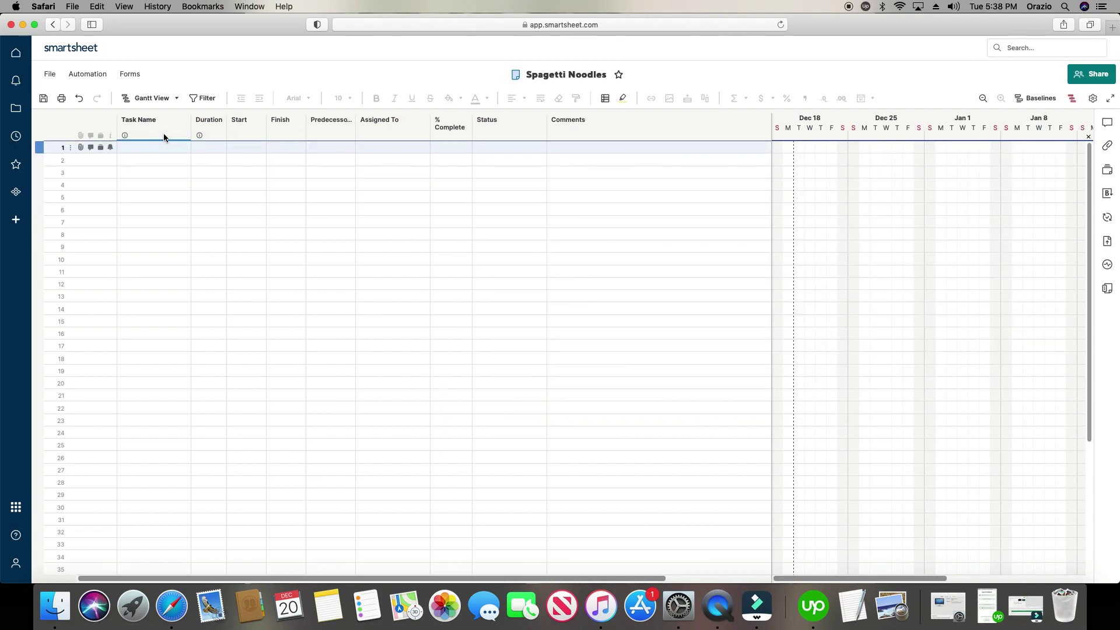
- Widen the Task Name column and enter 'Collect ingredients' in row 1
{"action": "left_click_drag", "start_coordinate": [190, 133], "coordinate": [286, 132]}
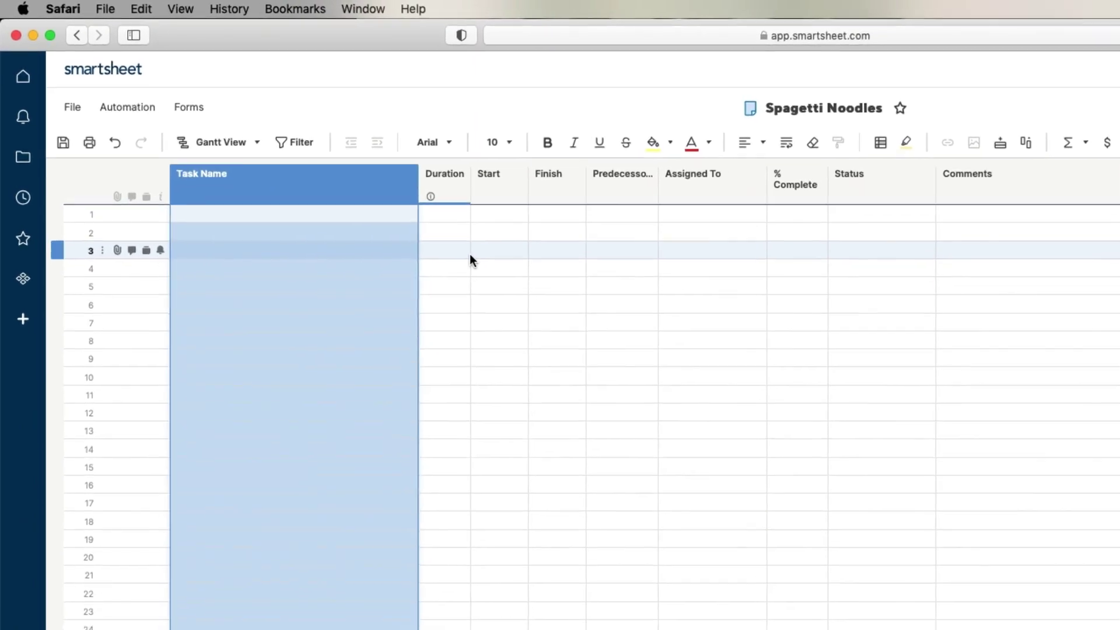
{"action": "left_click", "coordinate": [323, 219]}
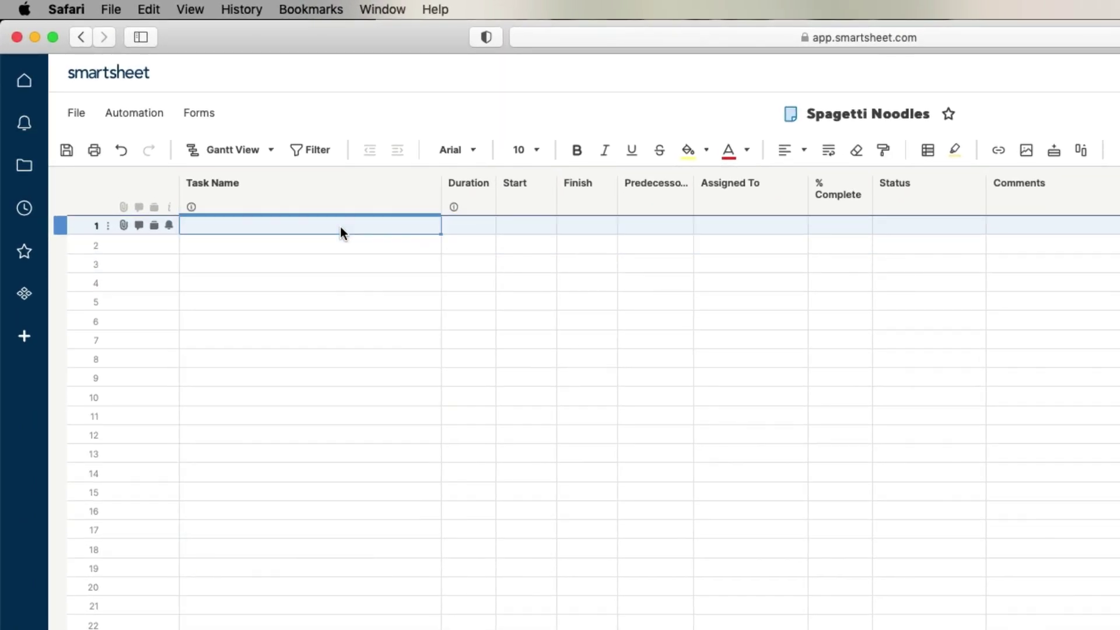
{"action": "left_click", "coordinate": [340, 227]}
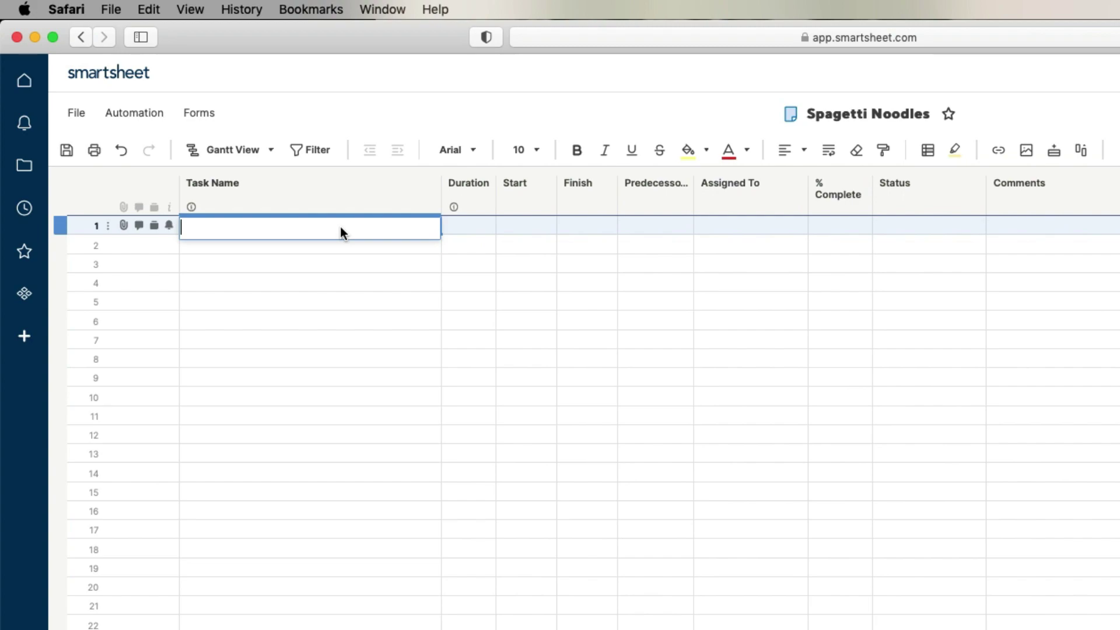
{"action": "type", "text": "C"}
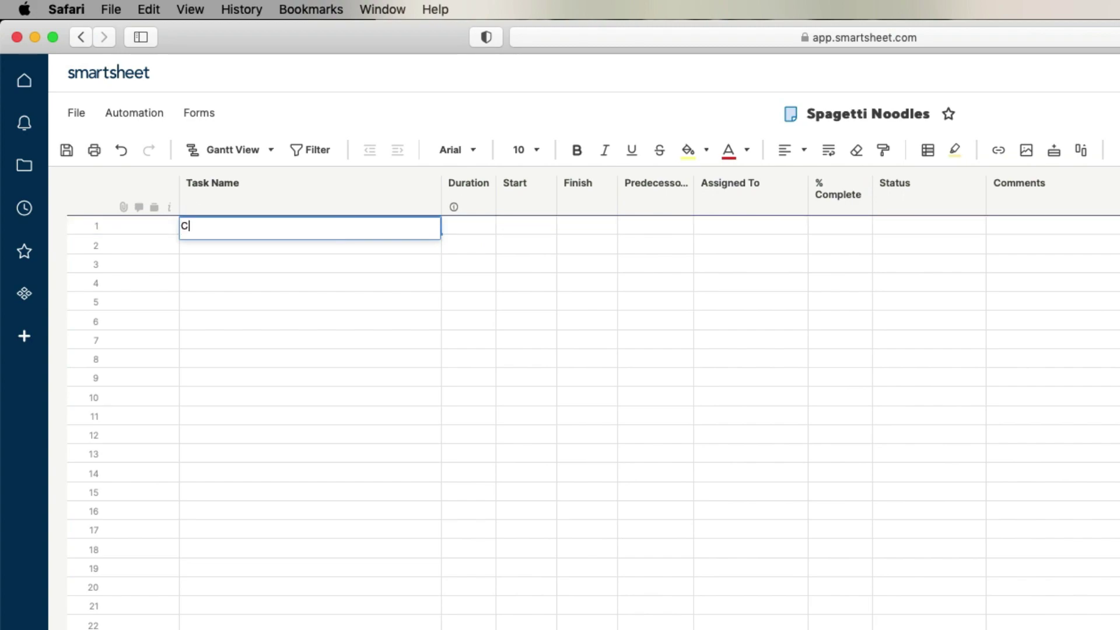
{"action": "type", "text": "ollect ingred"}
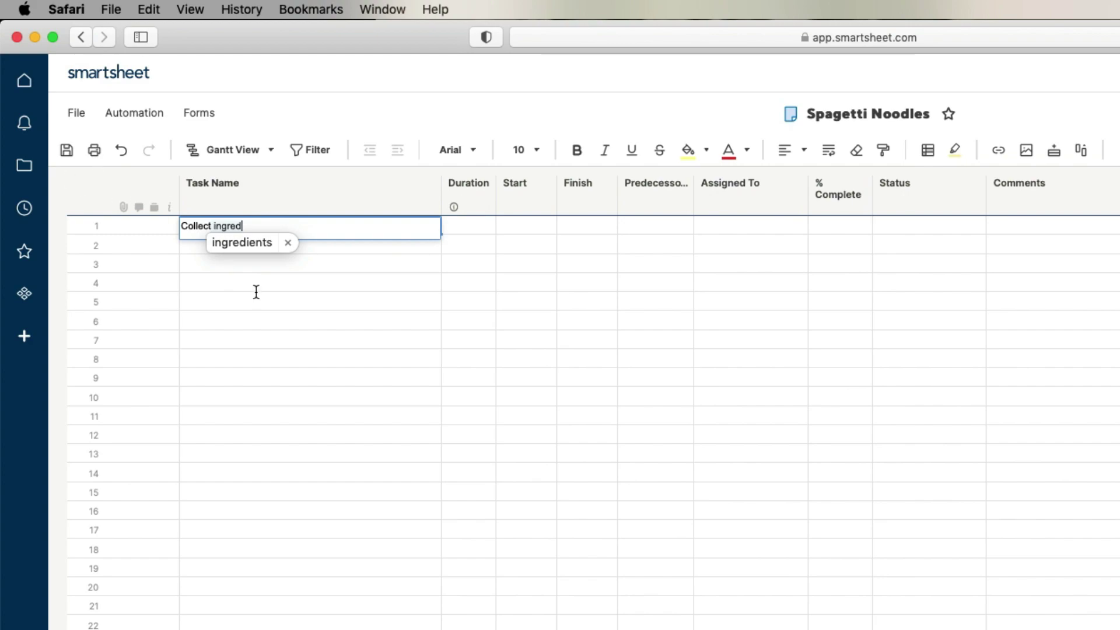
{"action": "left_click", "coordinate": [272, 245]}
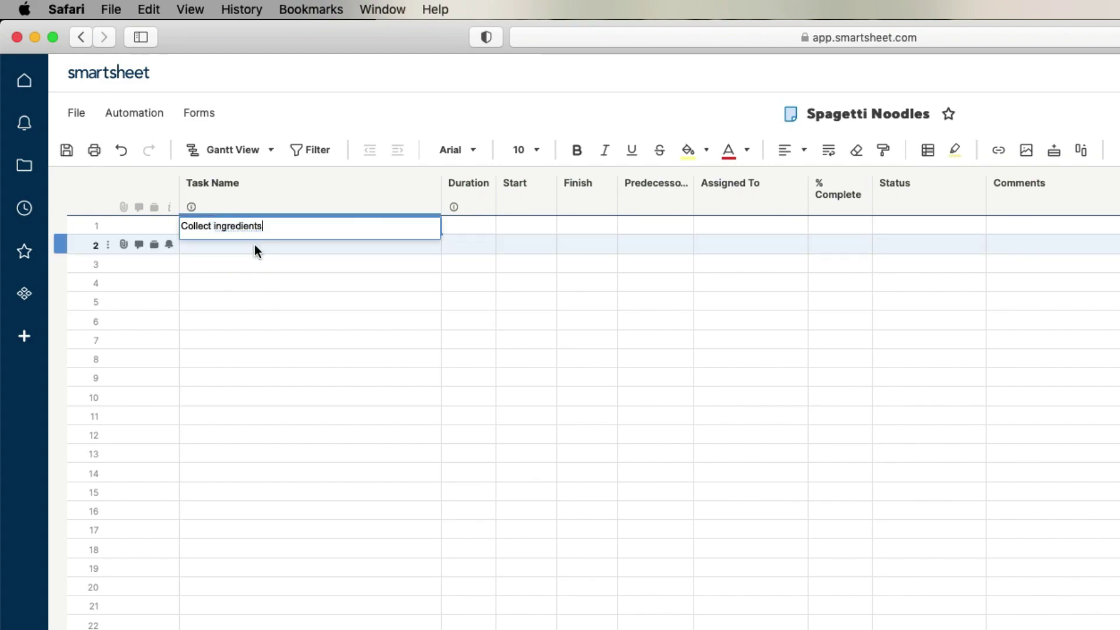
{"action": "left_click", "coordinate": [254, 264]}
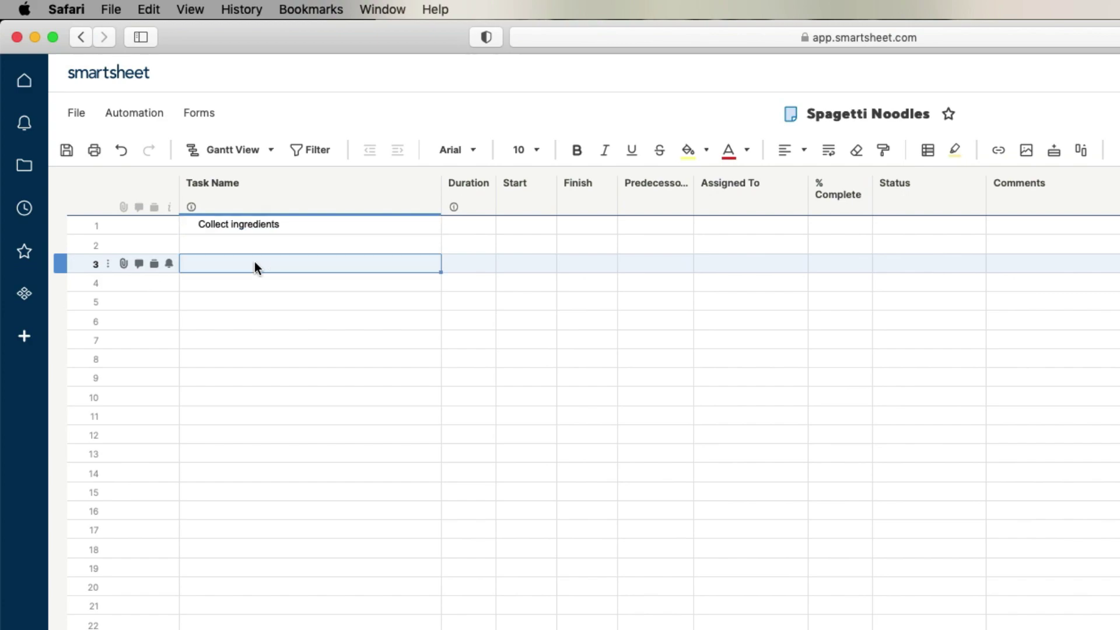
- Enter 'Make the dough', 'Roll Out', 'Hang Dry' and 'Cook' in rows 3, 5, 7 and 9
{"action": "left_click", "coordinate": [254, 264]}
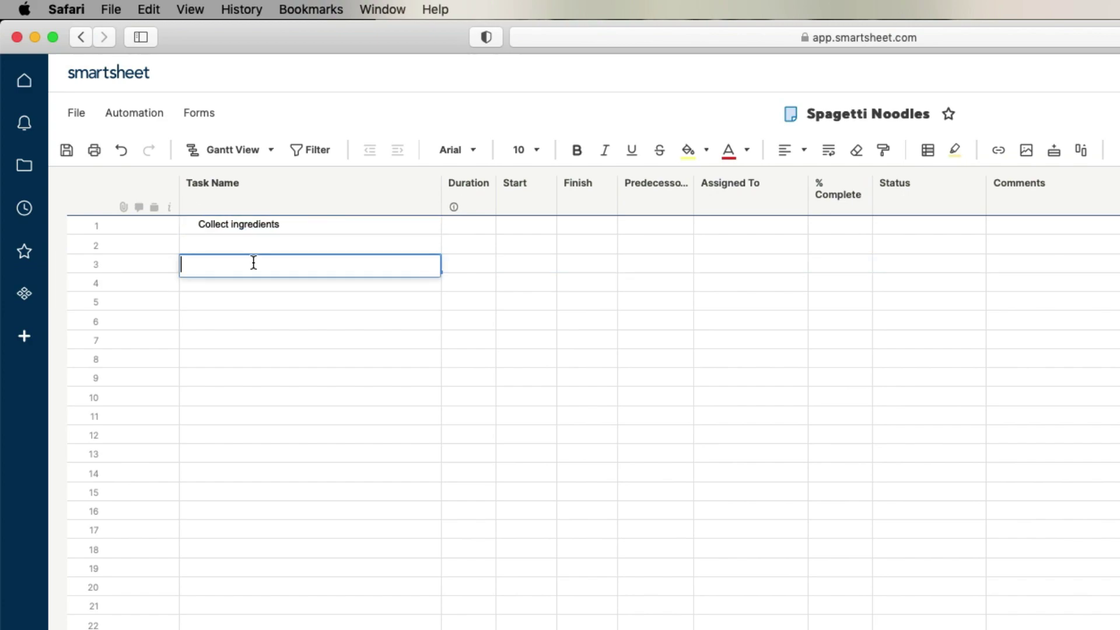
{"action": "type", "text": "Make the dough"}
{"action": "left_click", "coordinate": [227, 302]}
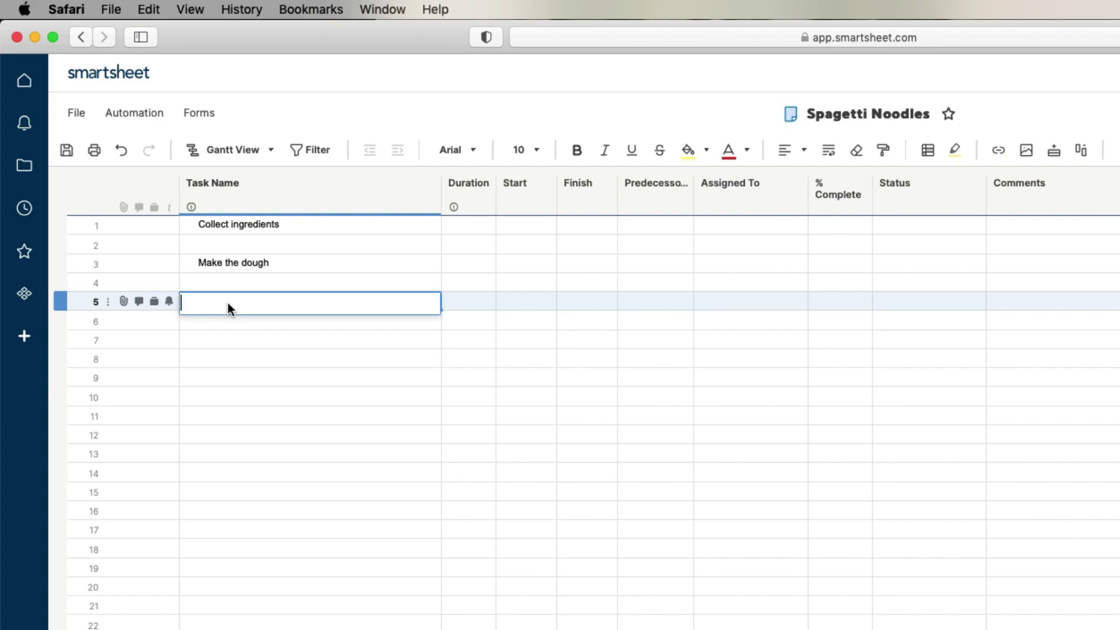
{"action": "type", "text": "H"}
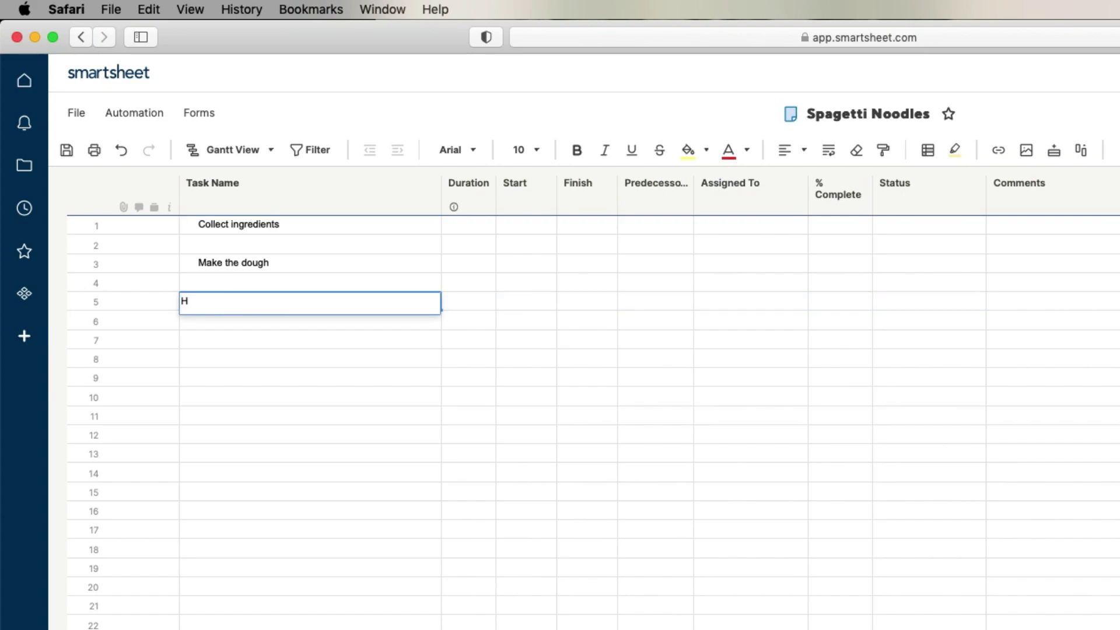
{"action": "type", "text": "ang Dry"}
{"action": "left_click", "coordinate": [233, 301]}
{"action": "left_click", "coordinate": [213, 301]}
{"action": "triple_click", "coordinate": [213, 302]}
{"action": "type", "text": "Roll Out"}
{"action": "left_click", "coordinate": [252, 338]}
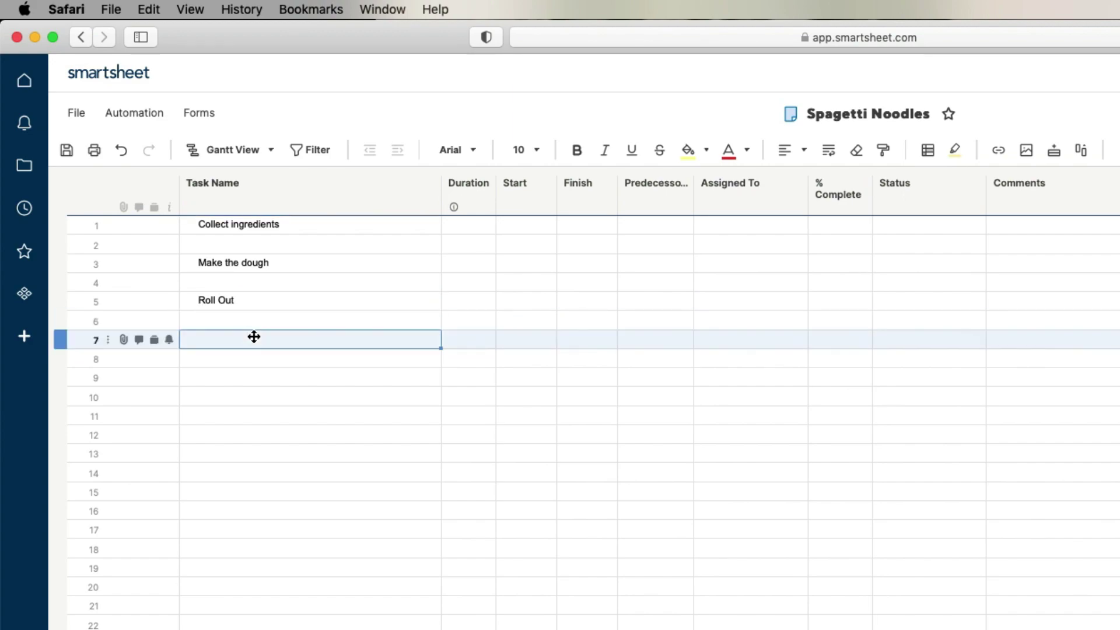
{"action": "type", "text": "Hang "}
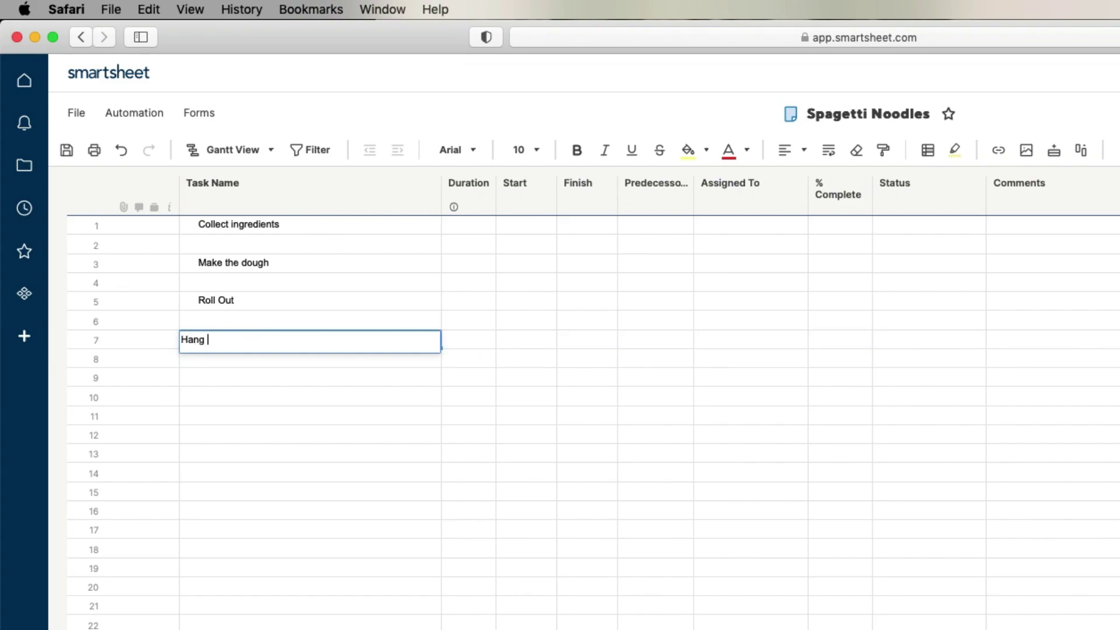
{"action": "type", "text": "Dry"}
{"action": "left_click", "coordinate": [213, 378]}
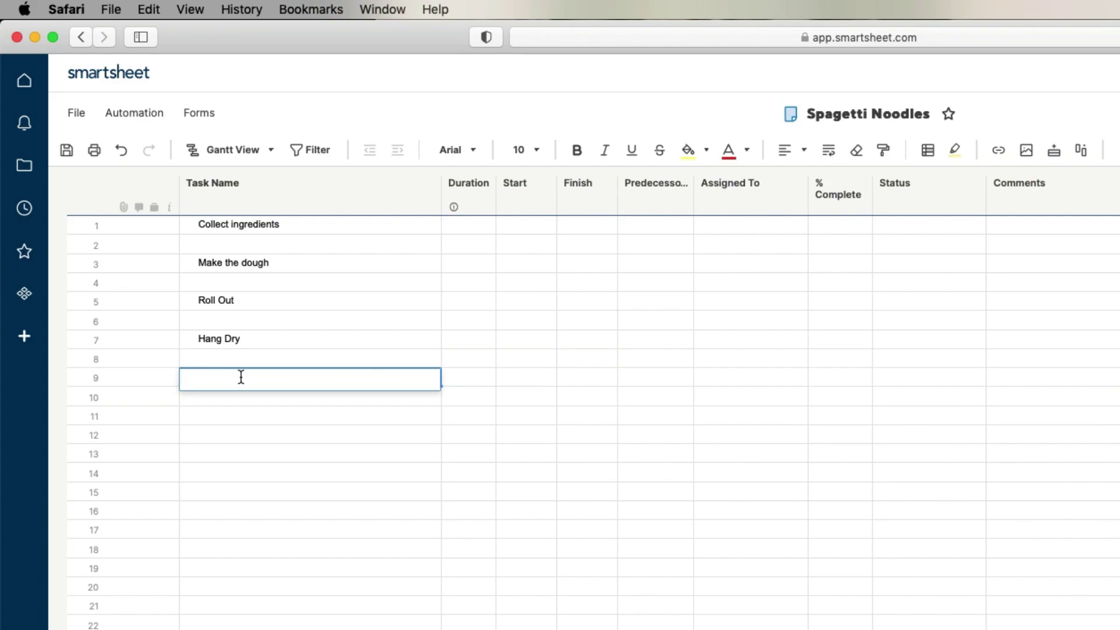
{"action": "type", "text": "Cook"}
- Capitalise the I in 'Collect Ingredients' and the D in 'Make the Dough'
{"action": "left_click", "coordinate": [240, 227]}
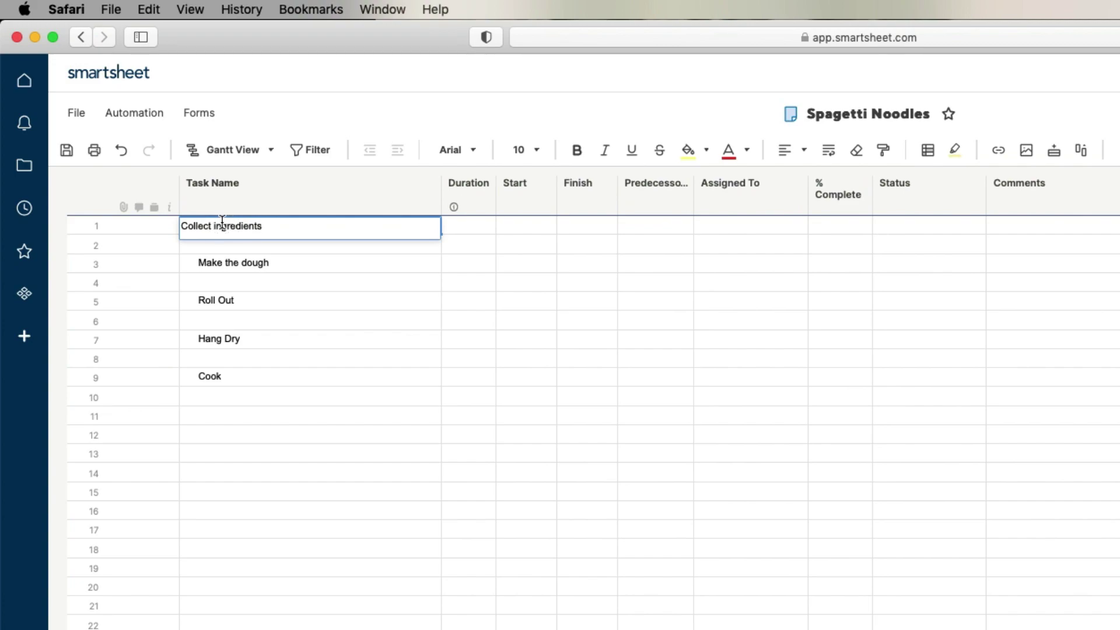
{"action": "left_click", "coordinate": [214, 226]}
{"action": "key", "text": "Delete"}
{"action": "type", "text": "I"}
{"action": "double_click", "coordinate": [246, 262]}
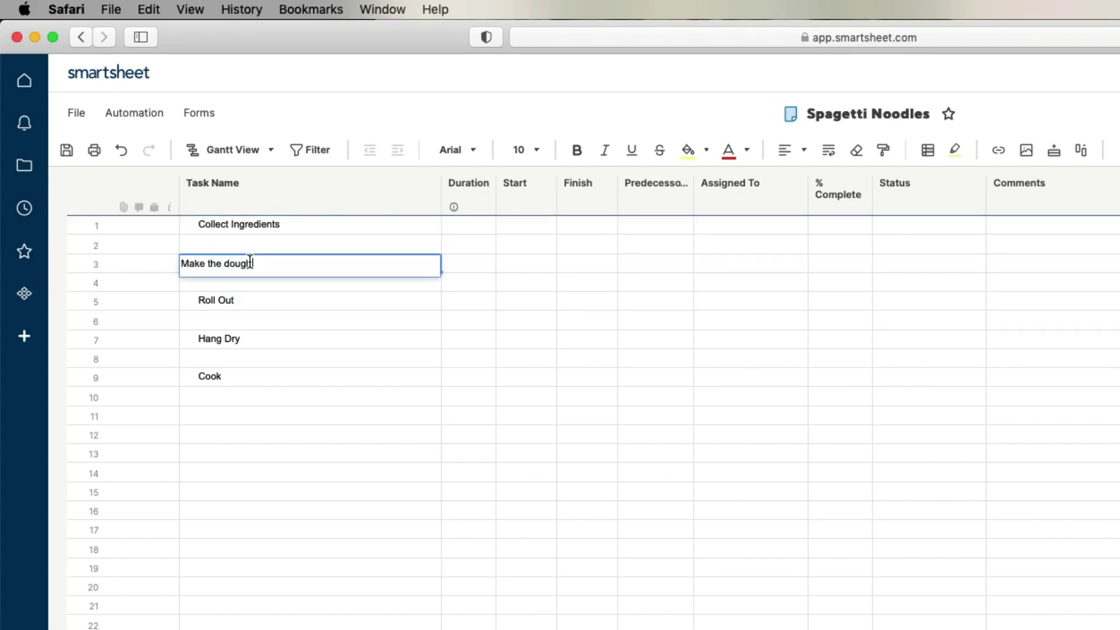
{"action": "left_click", "coordinate": [232, 268]}
{"action": "key", "text": "BackSpace"}
{"action": "type", "text": "D"}
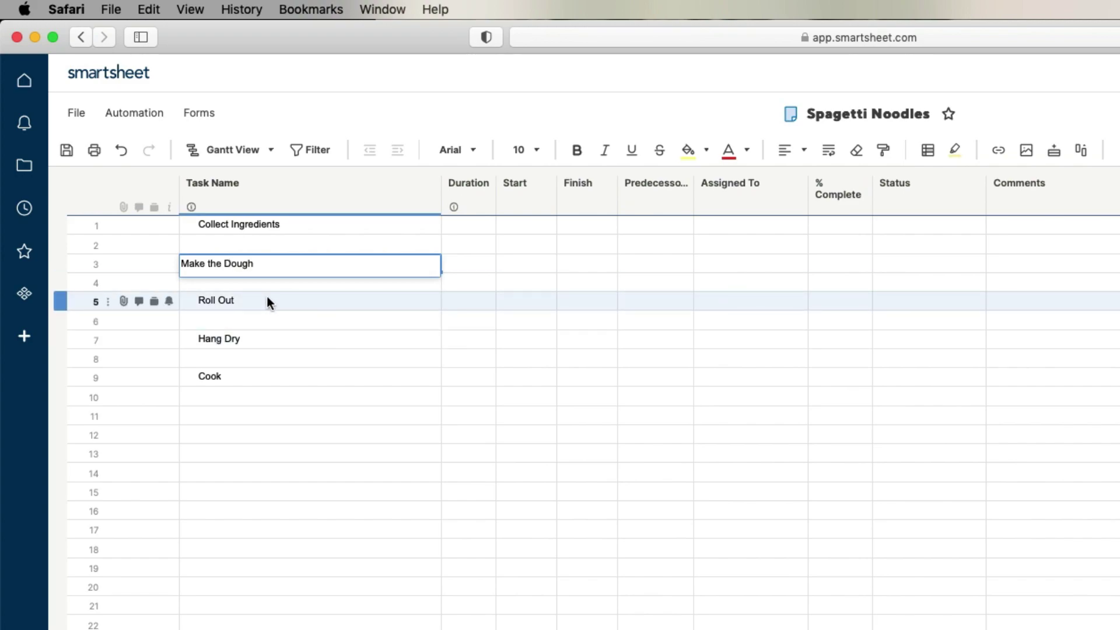
{"action": "left_click", "coordinate": [302, 357]}
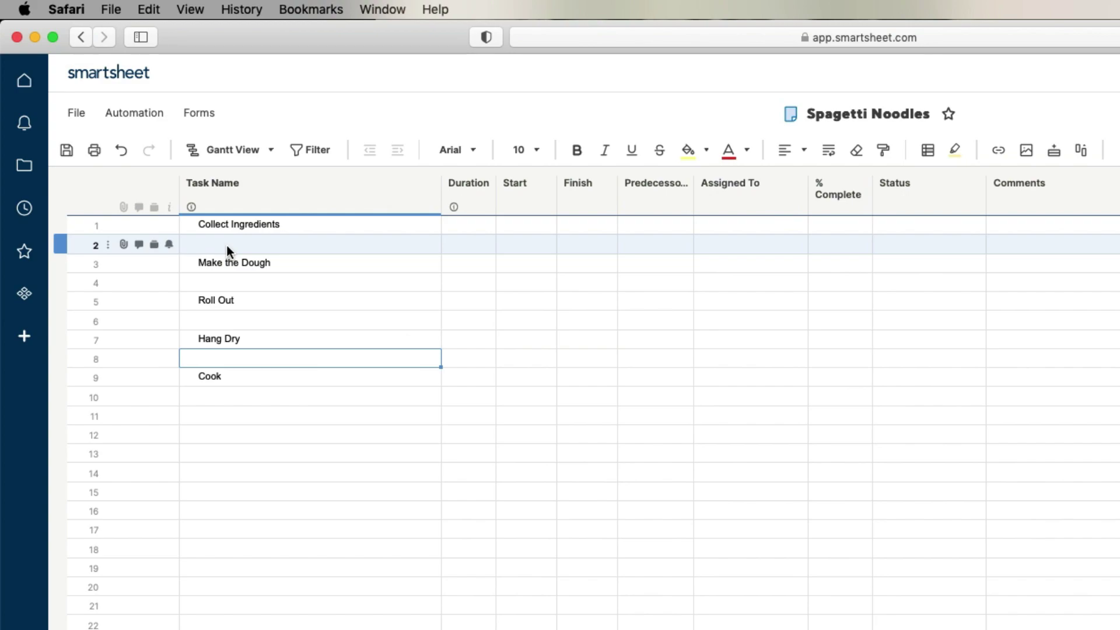
- Insert three blank rows above row 2, below Collect Ingredients
{"action": "right_click", "coordinate": [62, 244]}
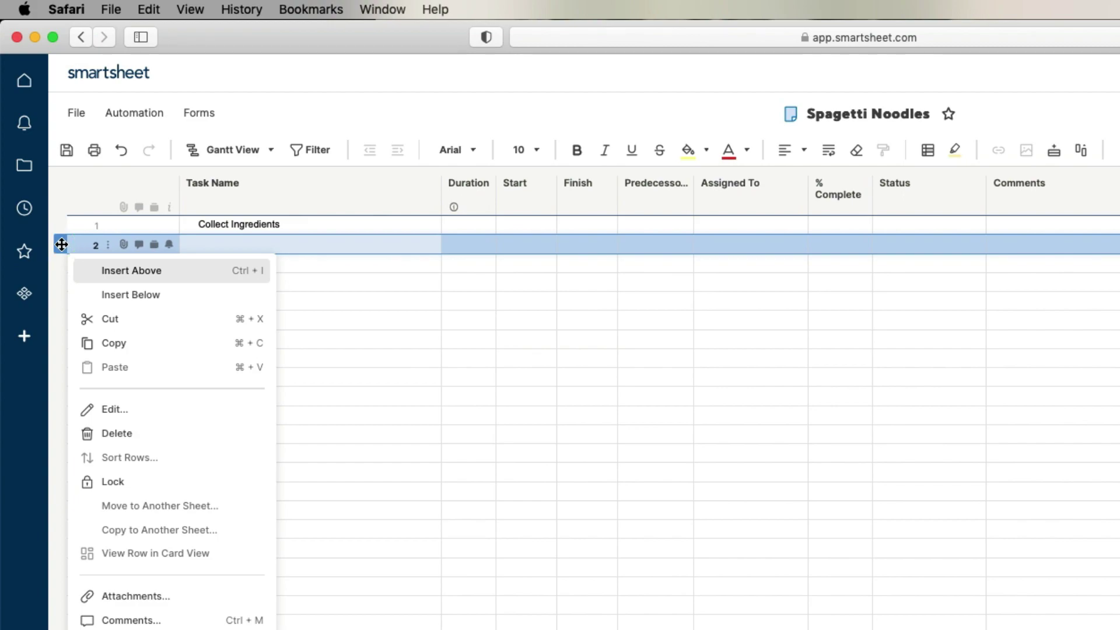
{"action": "left_click", "coordinate": [110, 279]}
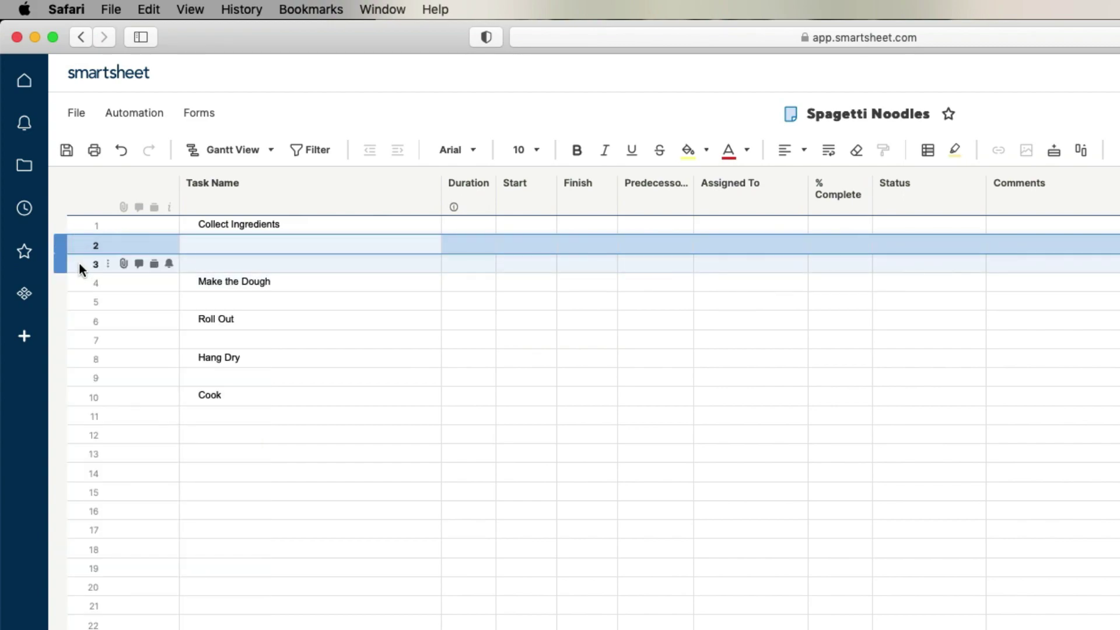
{"action": "right_click", "coordinate": [62, 243]}
{"action": "left_click", "coordinate": [134, 283]}
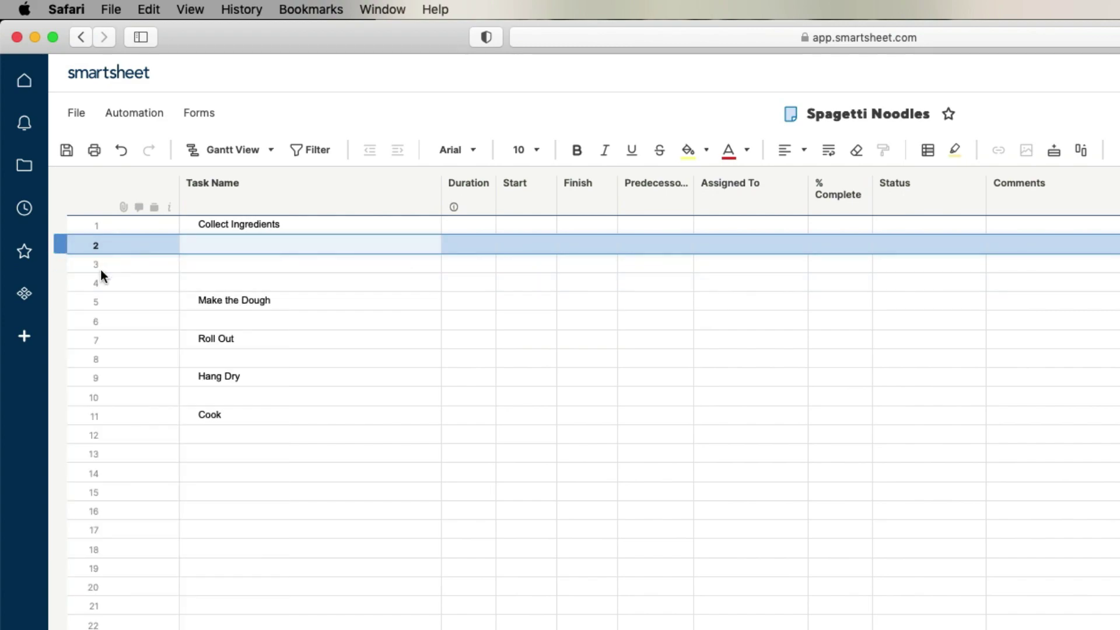
{"action": "right_click", "coordinate": [69, 244]}
{"action": "left_click", "coordinate": [111, 271]}
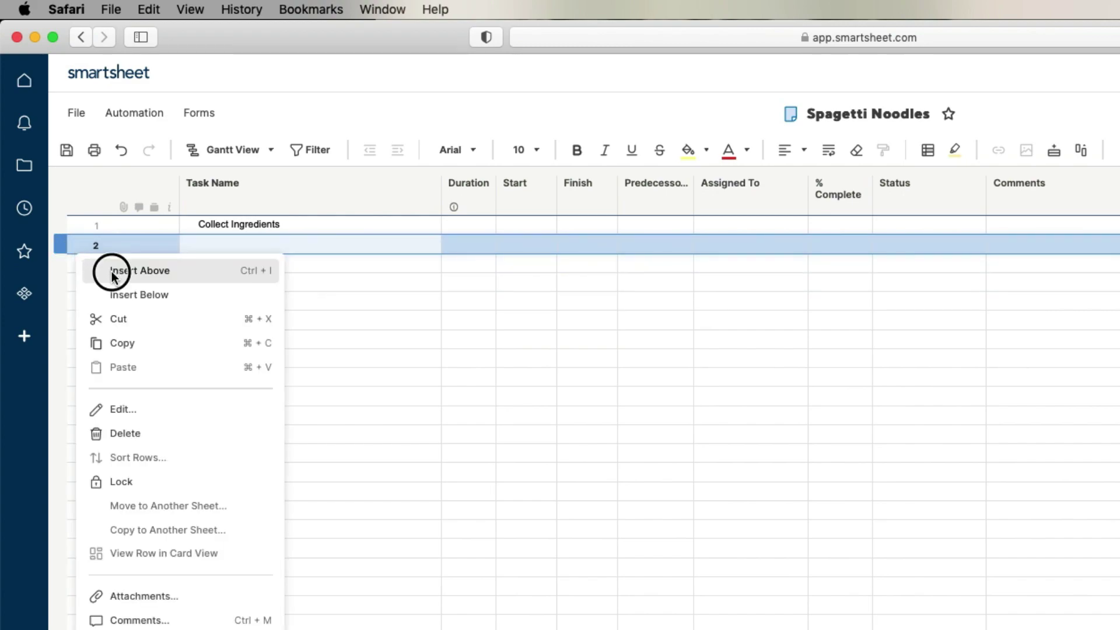
- Enter 'Floor', 'Eggs' and 'Olive Oil' in the new rows
{"action": "left_click", "coordinate": [357, 282]}
{"action": "left_click", "coordinate": [319, 247]}
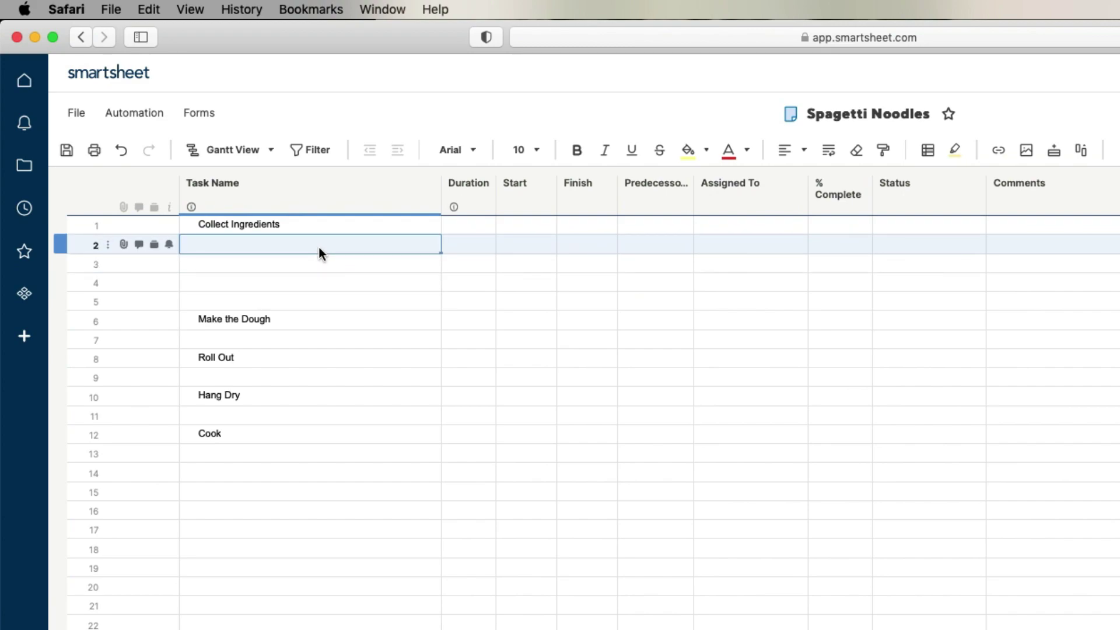
{"action": "type", "text": "Floor"}
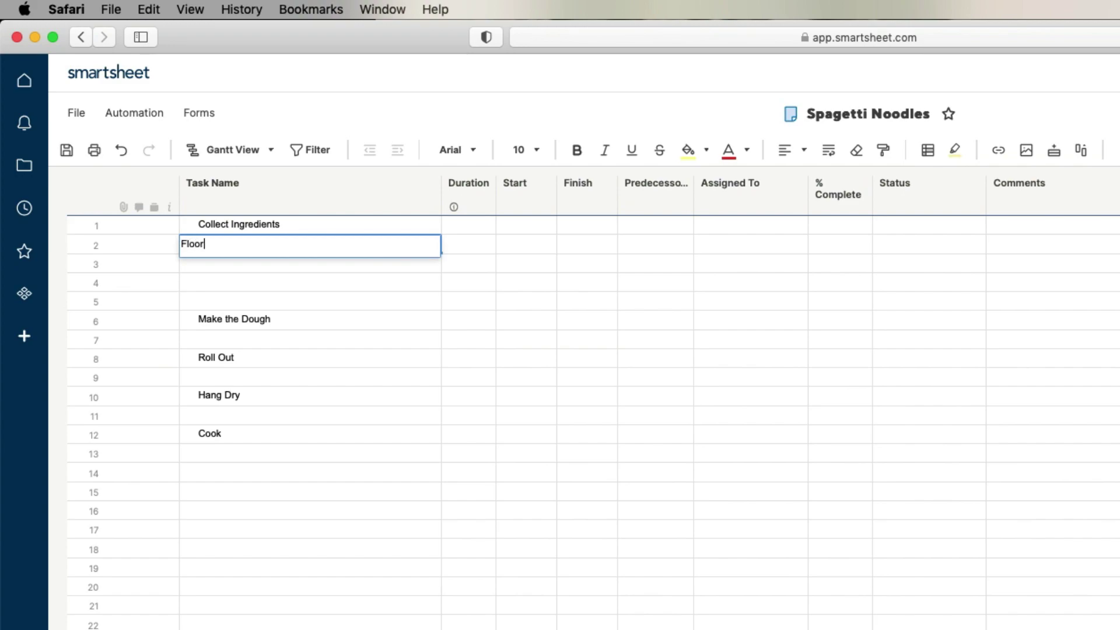
{"action": "key", "text": "Return"}
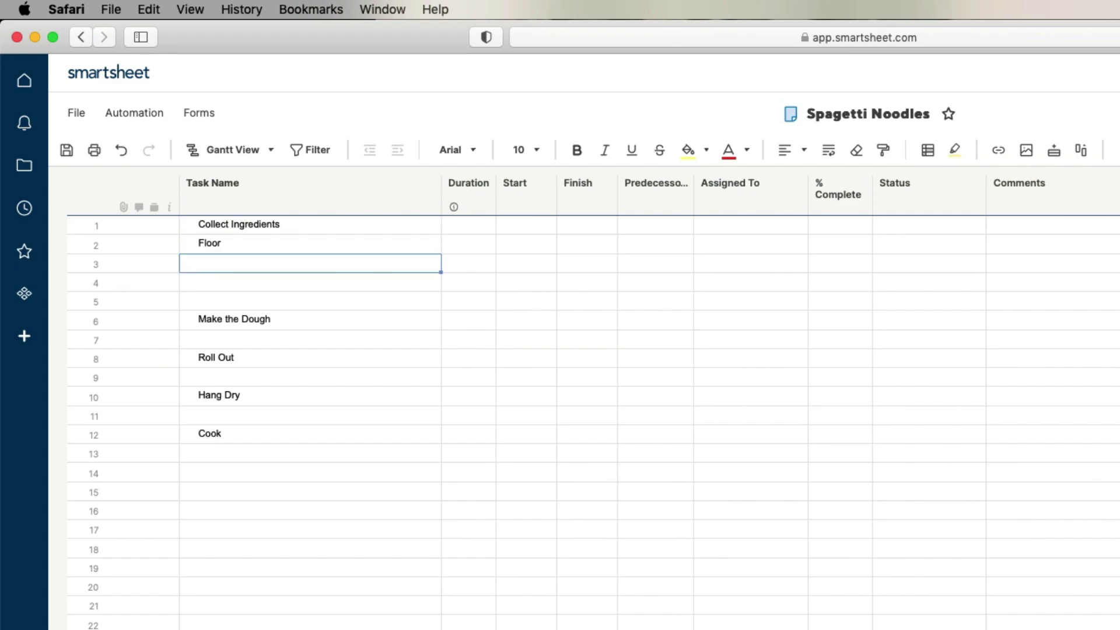
{"action": "type", "text": "E"}
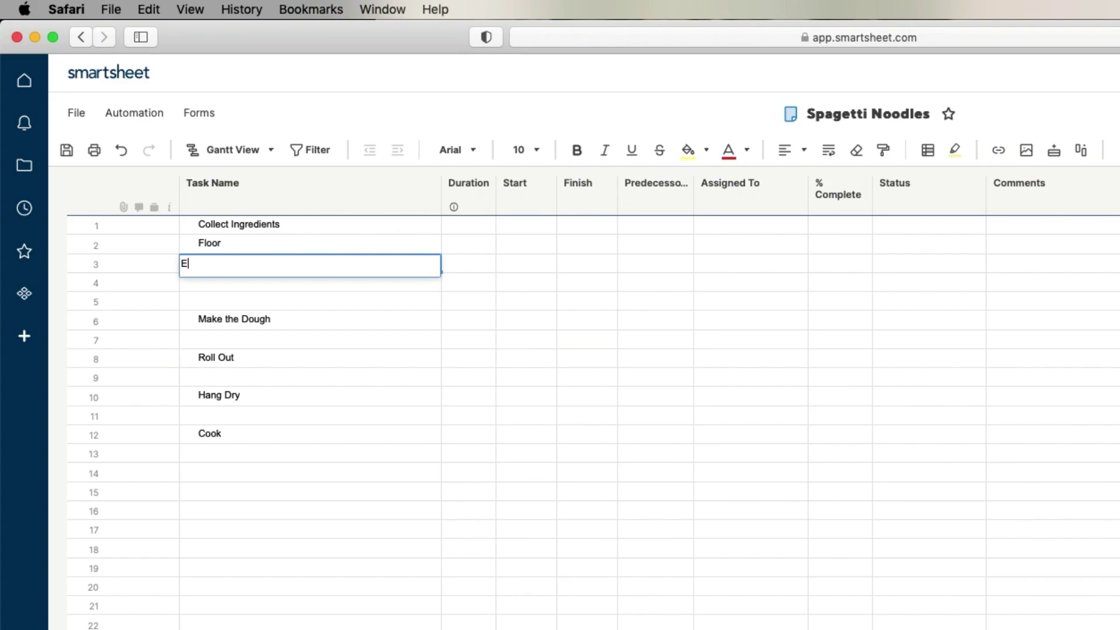
{"action": "type", "text": "ggs"}
{"action": "key", "text": "Return"}
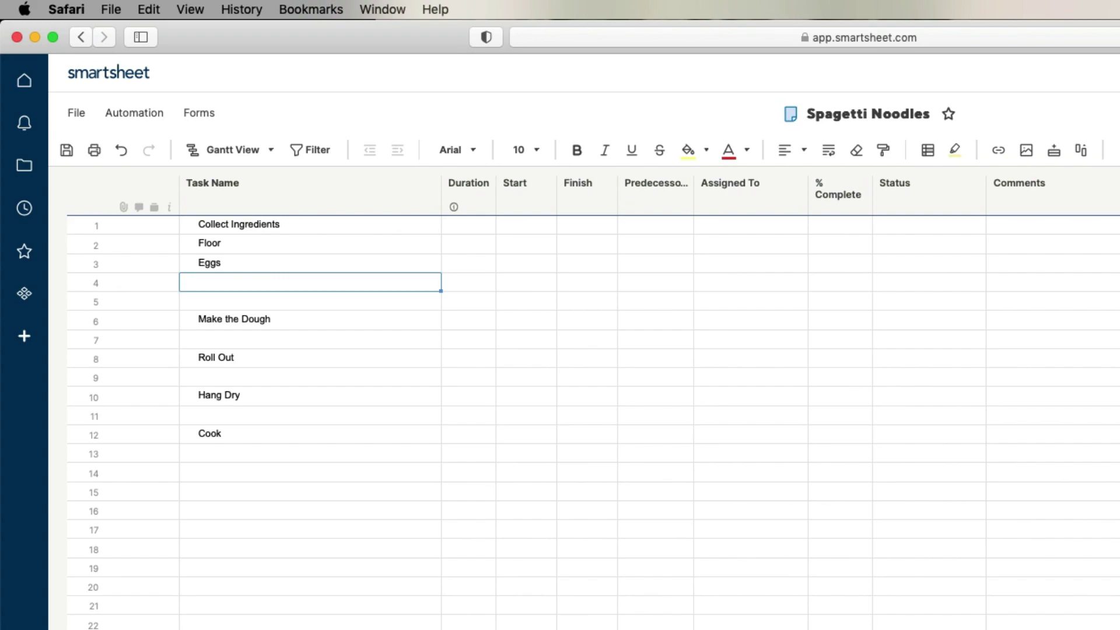
{"action": "type", "text": "O"}
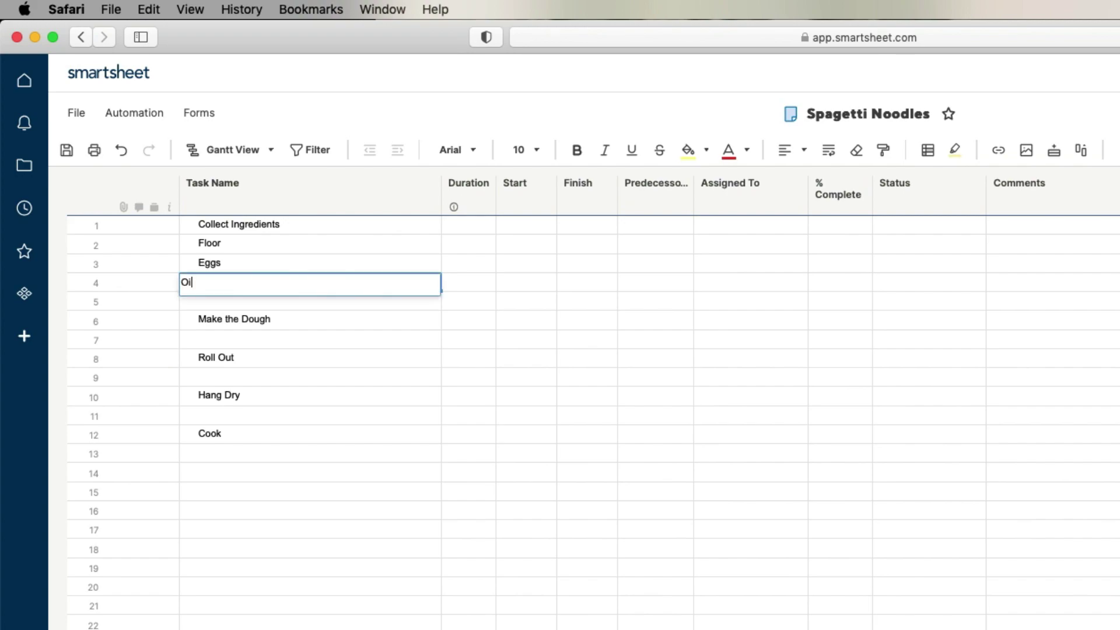
{"action": "type", "text": "live Oil"}
{"action": "left_click", "coordinate": [476, 301]}
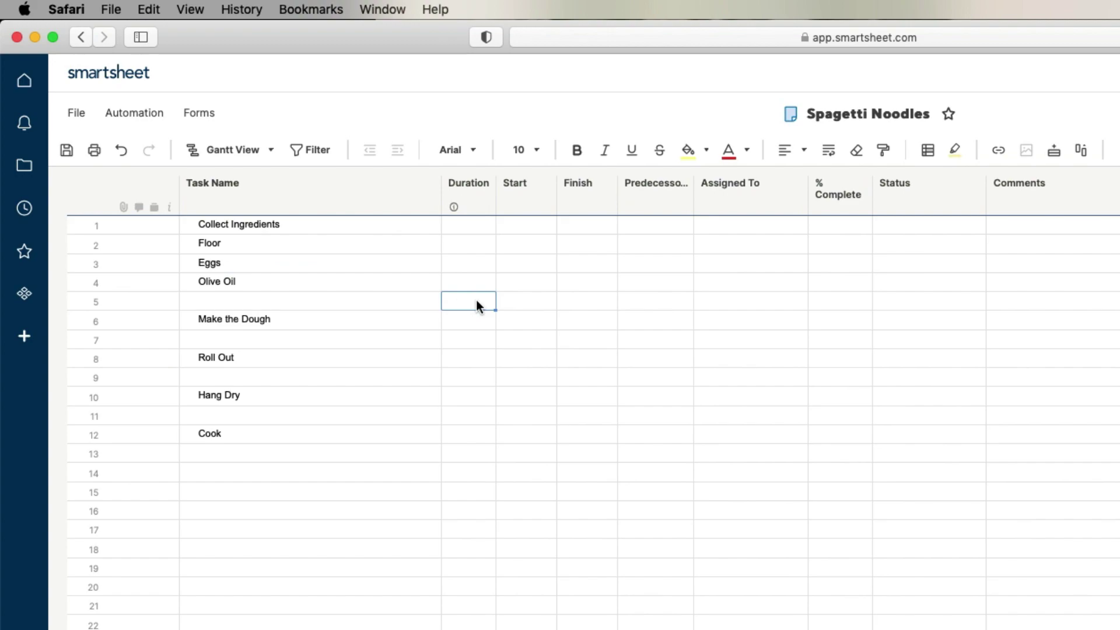
- Indent Floor, Eggs and Olive Oil as subtasks under Collect Ingredients
{"action": "left_click", "coordinate": [280, 241]}
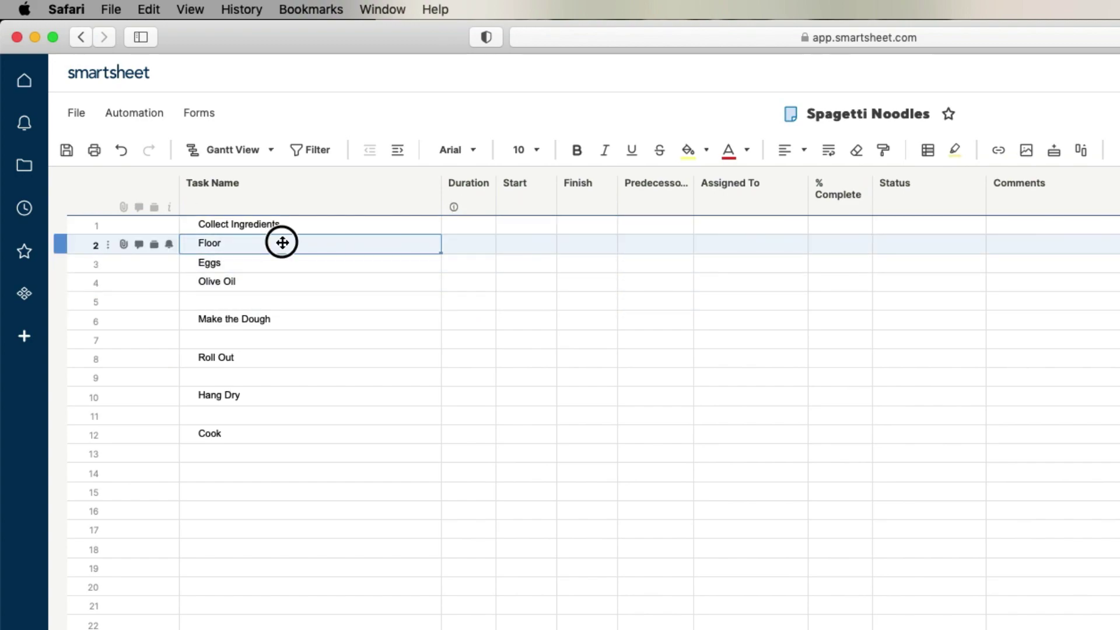
{"action": "mouse_move", "coordinate": [282, 242]}
{"action": "left_mouse_down"}
{"action": "mouse_move", "coordinate": [278, 282]}
{"action": "mouse_move", "coordinate": [275, 239]}
{"action": "left_mouse_up"}
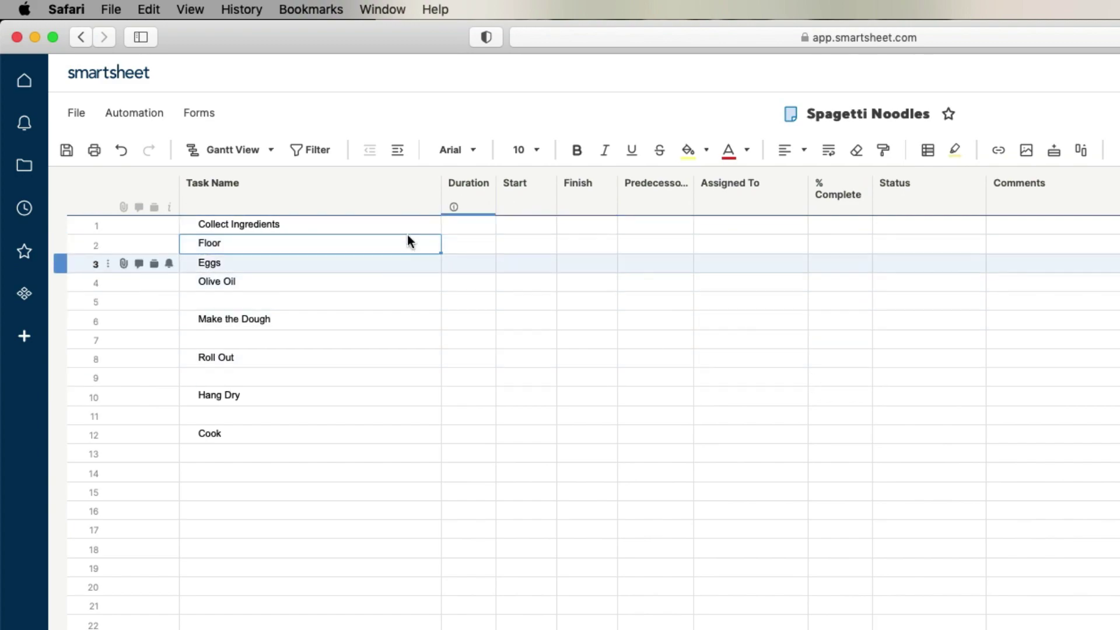
{"action": "left_click", "coordinate": [376, 286], "text": "shift"}
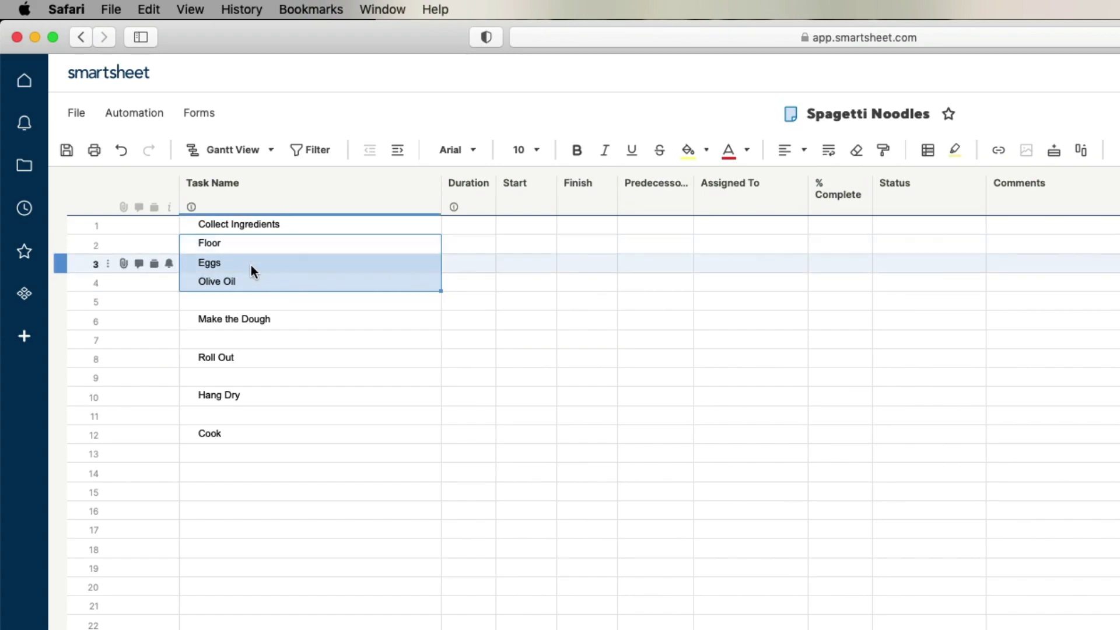
{"action": "left_click", "coordinate": [394, 150]}
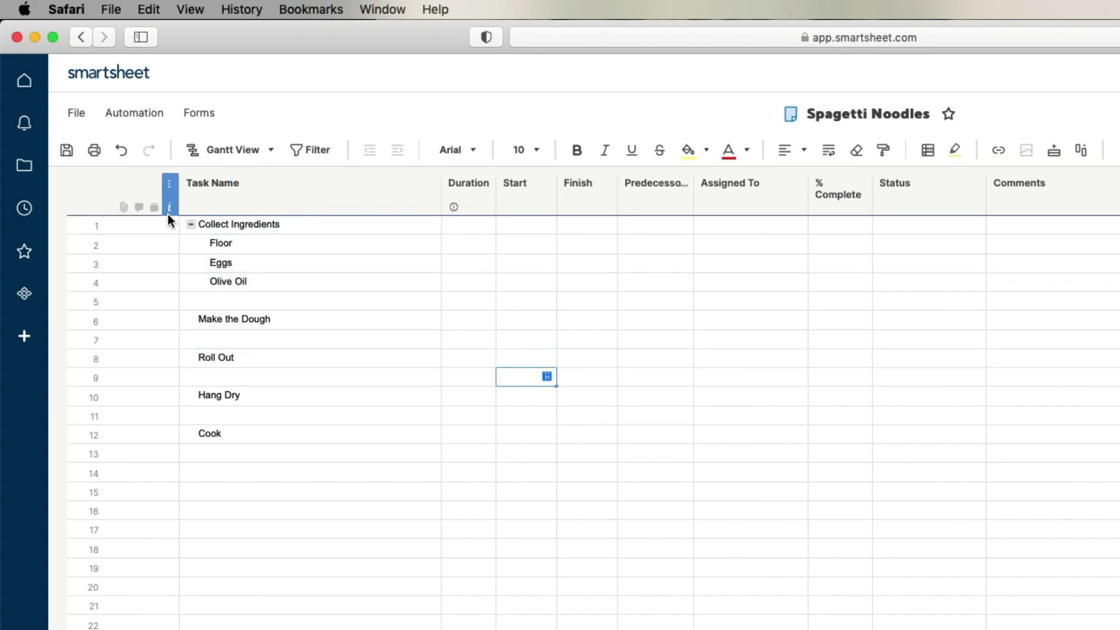
{"action": "left_click", "coordinate": [190, 225]}
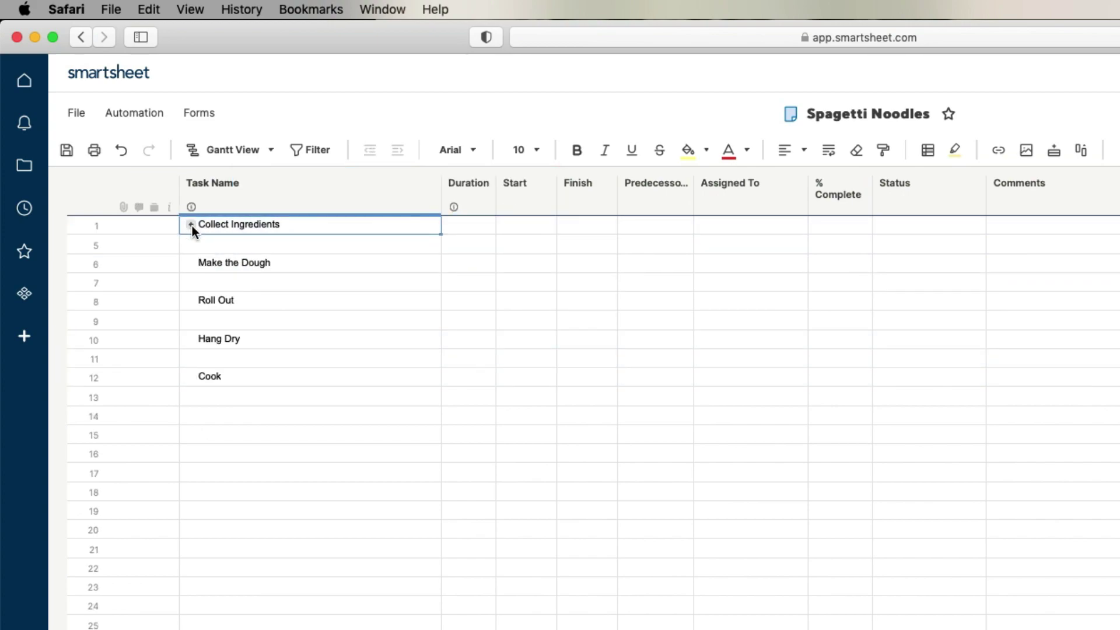
{"action": "left_click", "coordinate": [190, 225]}
{"action": "left_click", "coordinate": [189, 225]}
{"action": "left_click", "coordinate": [189, 225]}
{"action": "left_click", "coordinate": [190, 225]}
{"action": "left_click", "coordinate": [190, 225]}
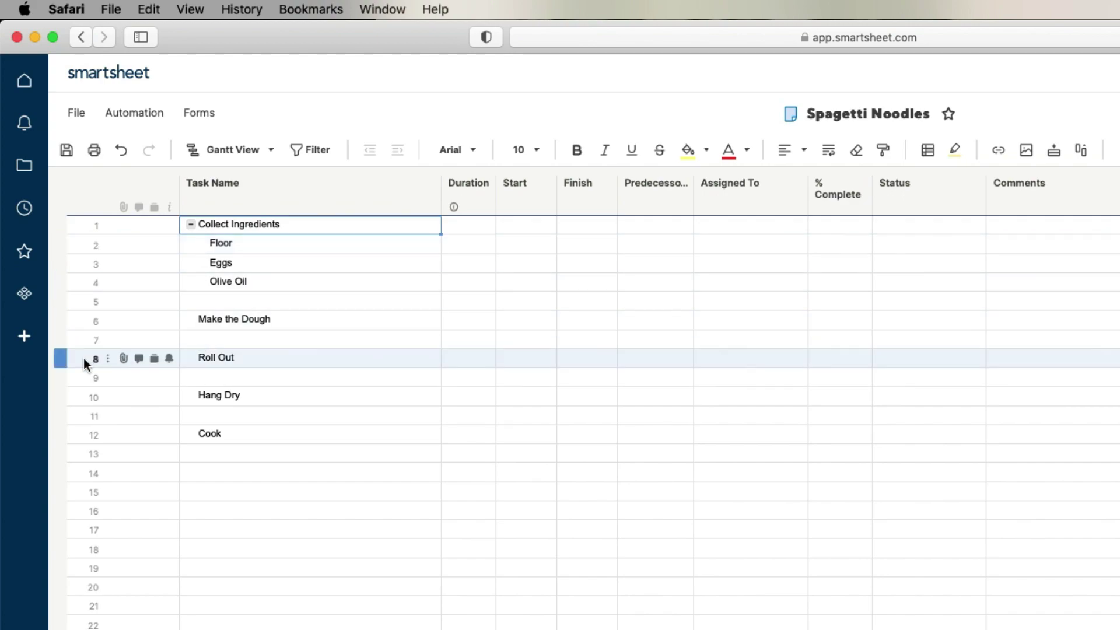
- Insert a blank row above row 7, below Make the Dough
{"action": "left_click", "coordinate": [61, 339]}
{"action": "left_click", "coordinate": [74, 338]}
{"action": "left_click", "coordinate": [60, 338]}
{"action": "left_click", "coordinate": [98, 319]}
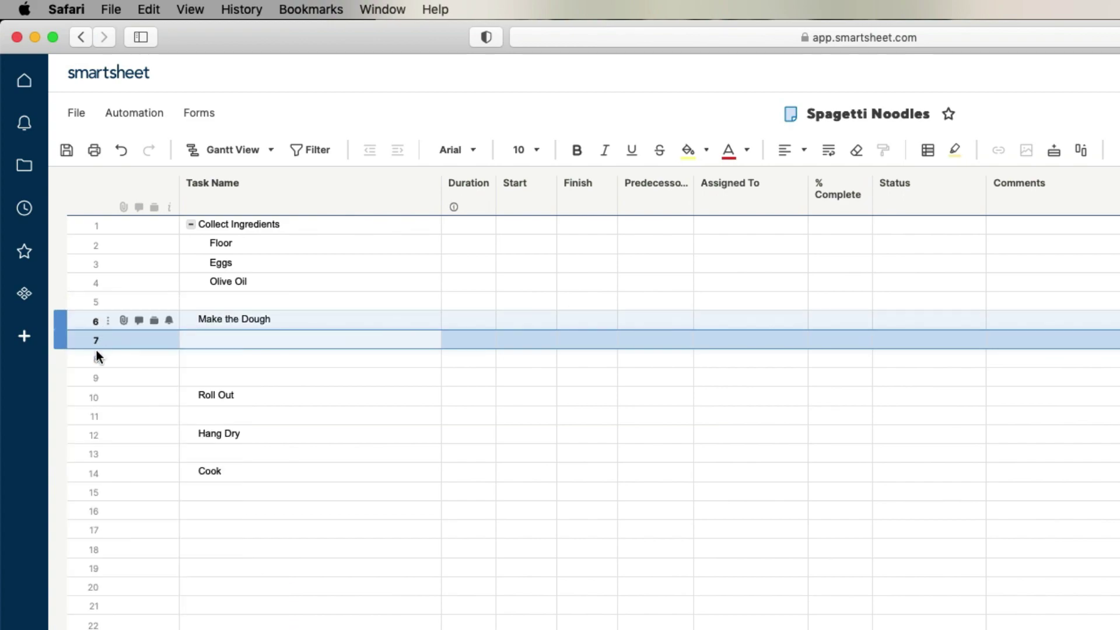
- Add a row above Roll Out and enter 'Make into a ball' and 'Knead the dough'
{"action": "left_click", "coordinate": [61, 396]}
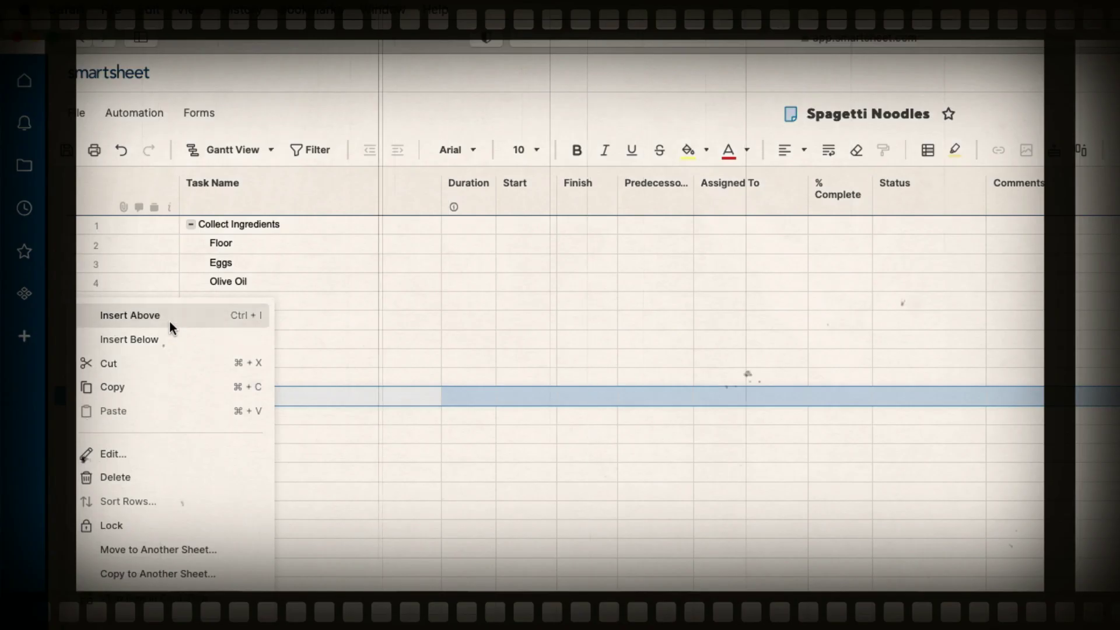
{"action": "left_click", "coordinate": [105, 337]}
{"action": "left_click", "coordinate": [357, 341]}
{"action": "type", "text": "Make into a ball"}
{"action": "key", "text": "Return"}
{"action": "type", "text": "Knead the dough"}
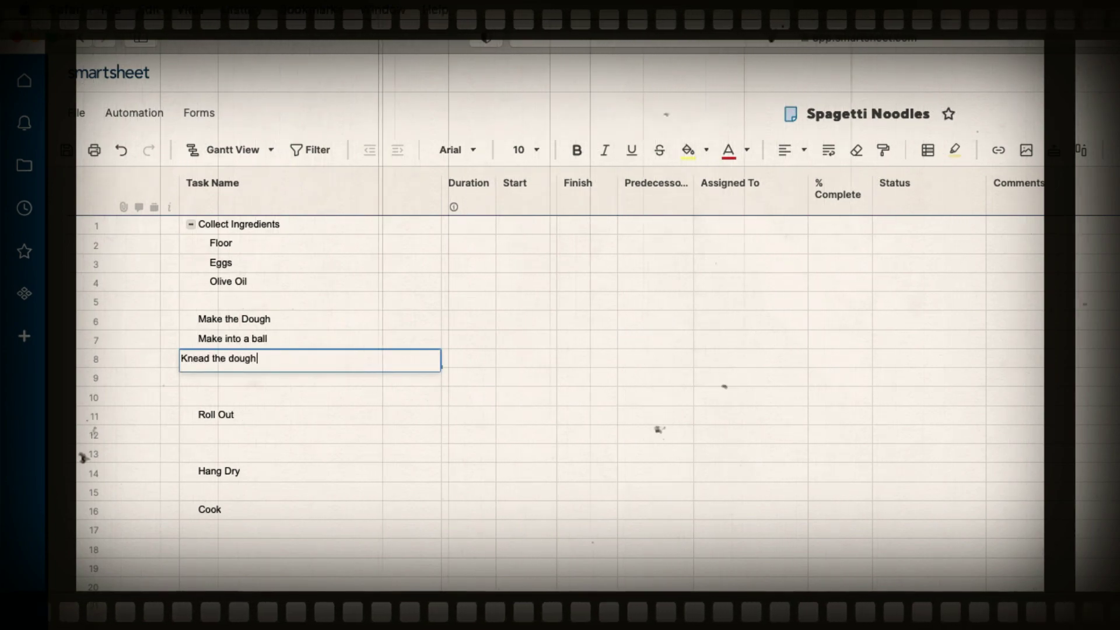
{"action": "key", "text": "Return"}
- Add 'roll out with rolling pin', 'set up hanger for noodles' and 'Set timer for 1 hour'
{"action": "left_click", "coordinate": [390, 435]}
{"action": "type", "text": "roll out with rolling pin"}
{"action": "left_click", "coordinate": [314, 493]}
{"action": "type", "text": "set up hanger for noodles"}
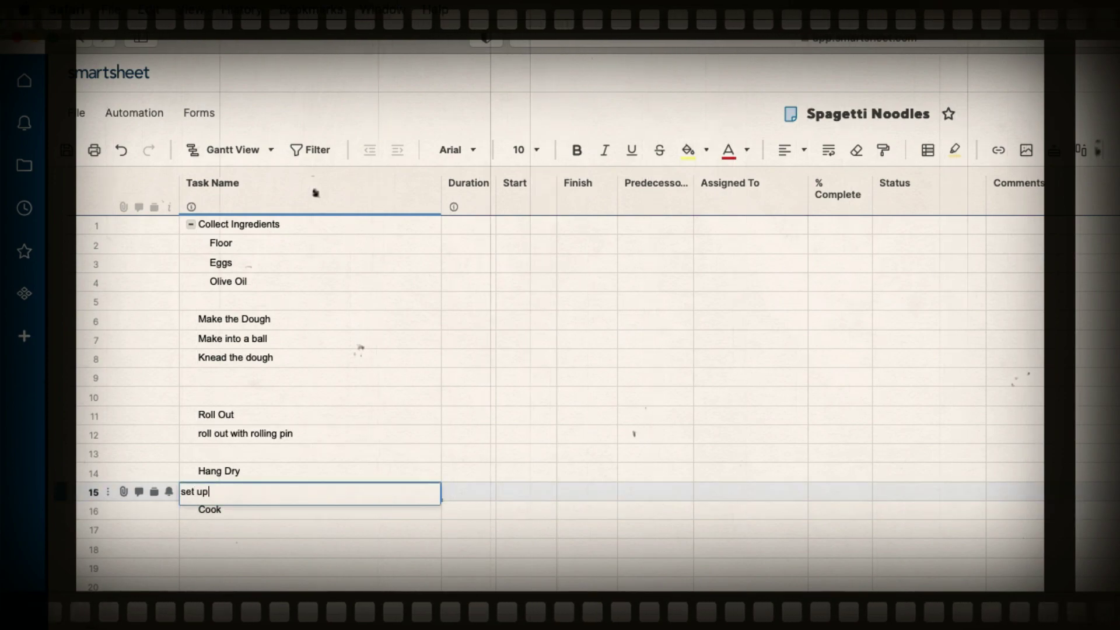
{"action": "right_click", "coordinate": [111, 492]}
{"action": "left_click", "coordinate": [132, 339]}
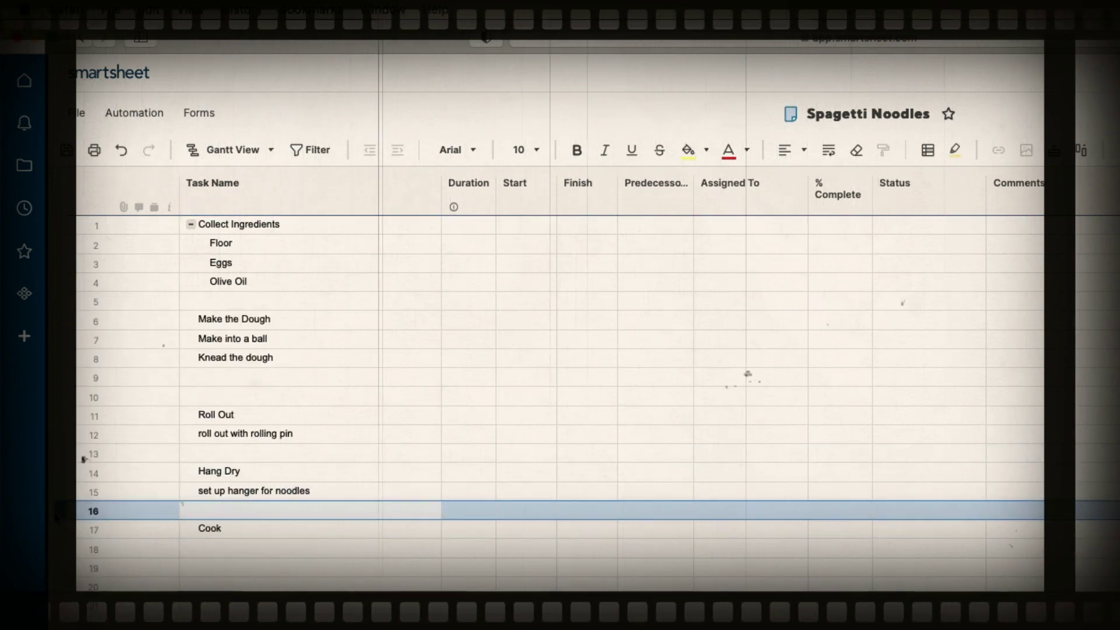
{"action": "left_click", "coordinate": [264, 505]}
{"action": "type", "text": "Set timer for 1 hour"}
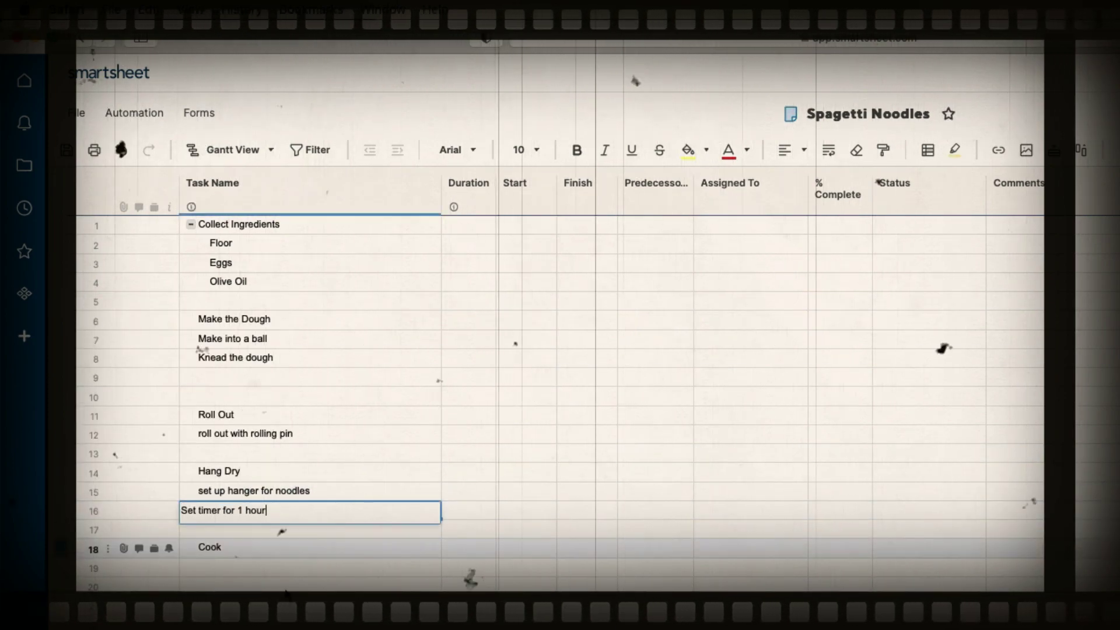
- List the Cook steps 'make boiling water', 'drop noodles in' and the cool-off step
{"action": "left_click", "coordinate": [345, 566]}
{"action": "type", "text": "make boiling water"}
{"action": "key", "text": "Return"}
{"action": "type", "text": "drop noodles in"}
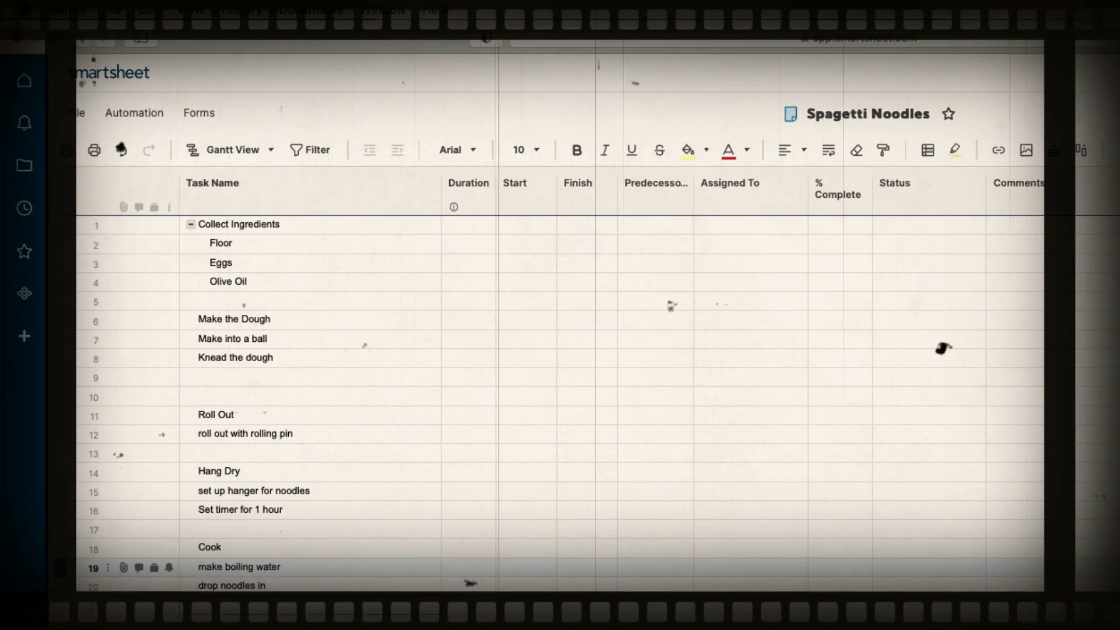
{"action": "key", "text": "Return"}
{"action": "type", "text": "cool off allmost so"}
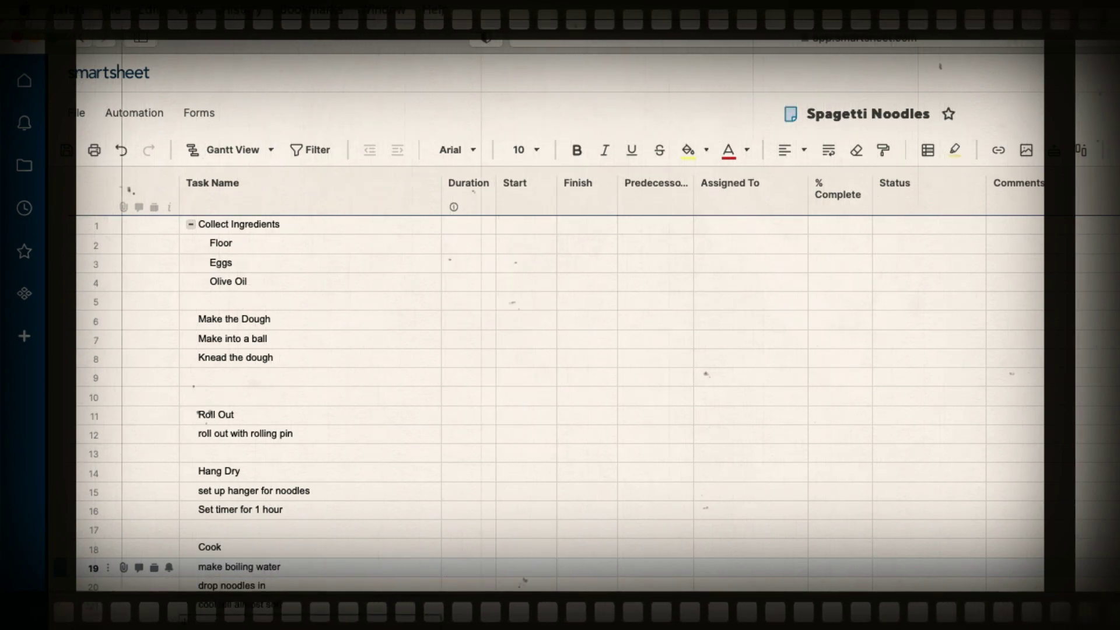
{"action": "left_click", "coordinate": [525, 397]}
- Indent the dough, drying and cooking steps under Make the Dough, Hang Dry and Cook
{"action": "left_click_drag", "start_coordinate": [223, 338], "coordinate": [295, 358]}
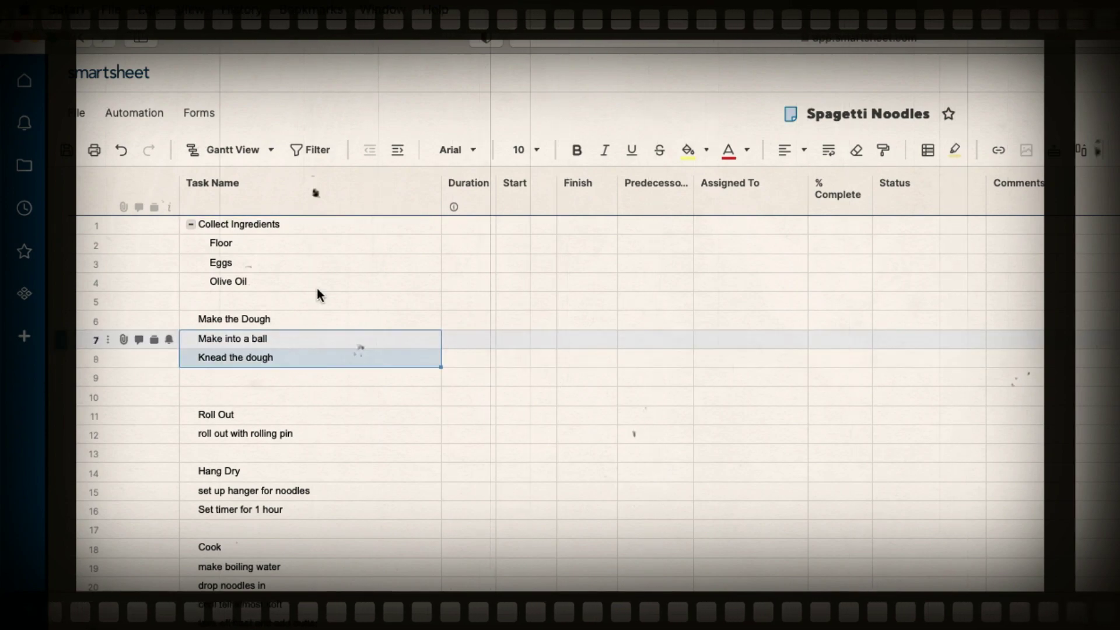
{"action": "key", "text": "super+bracketright"}
{"action": "left_click_drag", "start_coordinate": [262, 491], "coordinate": [262, 509]}
{"action": "key", "text": "super+bracketright"}
{"action": "left_click_drag", "start_coordinate": [263, 566], "coordinate": [262, 623]}
{"action": "key", "text": "super+bracketright"}
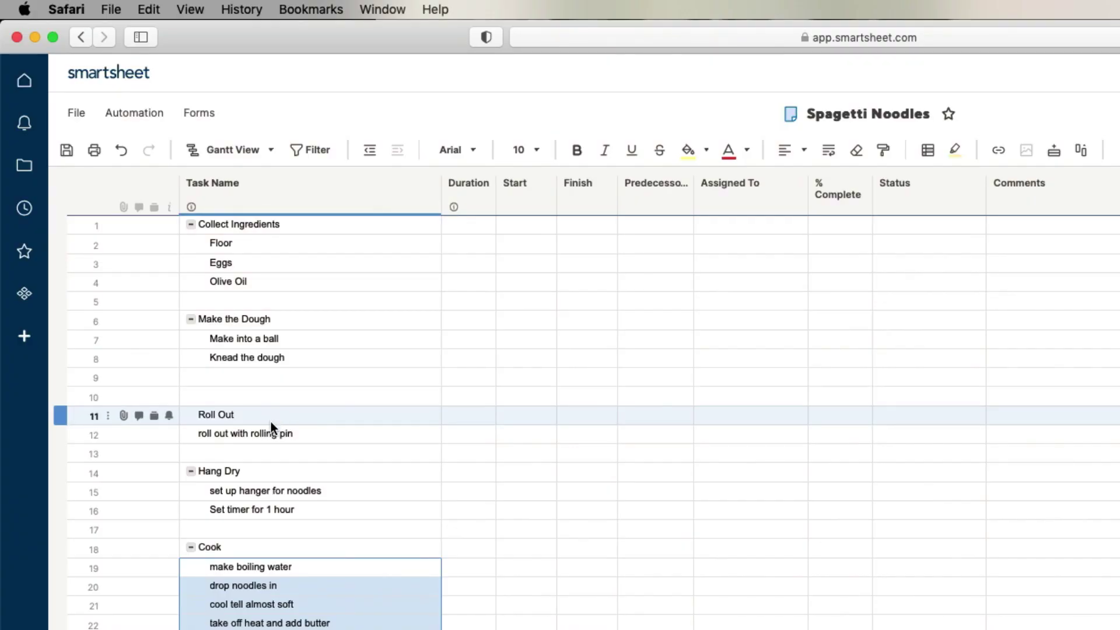
- Indent 'roll out with rolling pin' under Roll Out
{"action": "left_click", "coordinate": [268, 431]}
{"action": "left_click", "coordinate": [397, 150]}
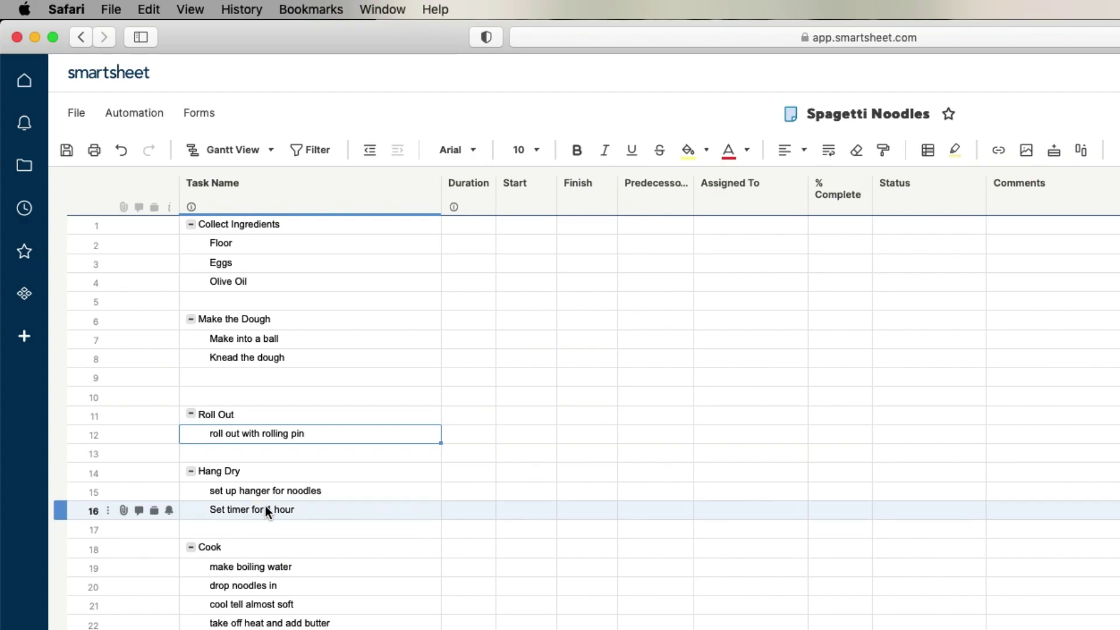
{"action": "left_click", "coordinate": [52, 395]}
- Delete the extra blank row above Roll Out
{"action": "left_click", "coordinate": [59, 396]}
{"action": "right_click", "coordinate": [58, 397]}
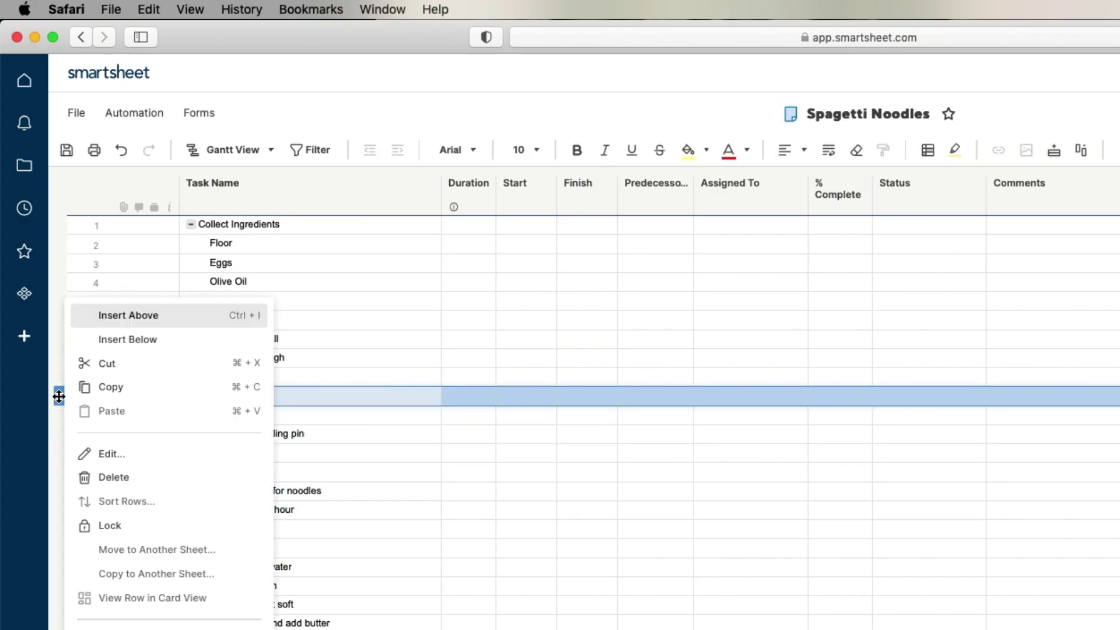
{"action": "left_click", "coordinate": [110, 478]}
{"action": "left_click", "coordinate": [627, 455]}
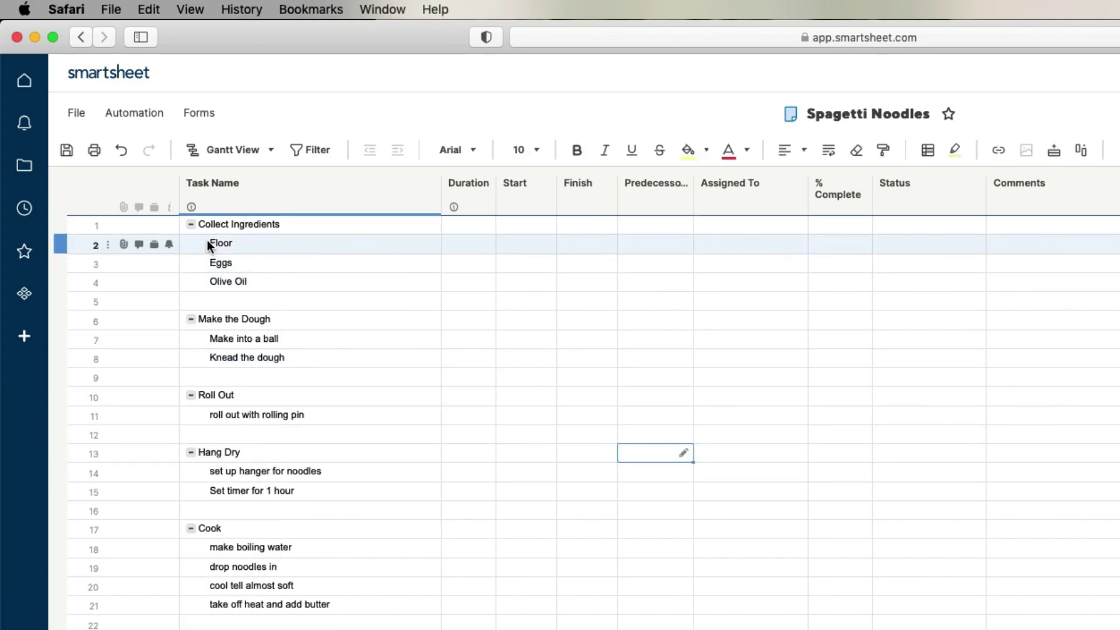
- Fill the Collect Ingredients row orange and the Make the Dough row blue
{"action": "left_click", "coordinate": [53, 227]}
{"action": "left_click", "coordinate": [706, 151]}
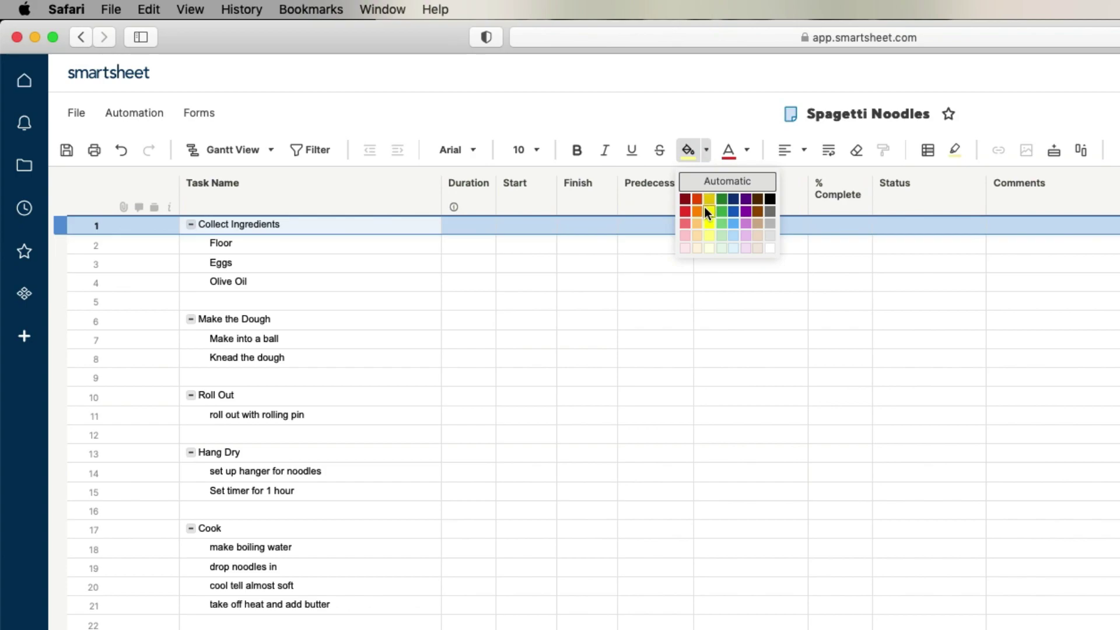
{"action": "left_click", "coordinate": [698, 211]}
{"action": "left_click", "coordinate": [68, 323]}
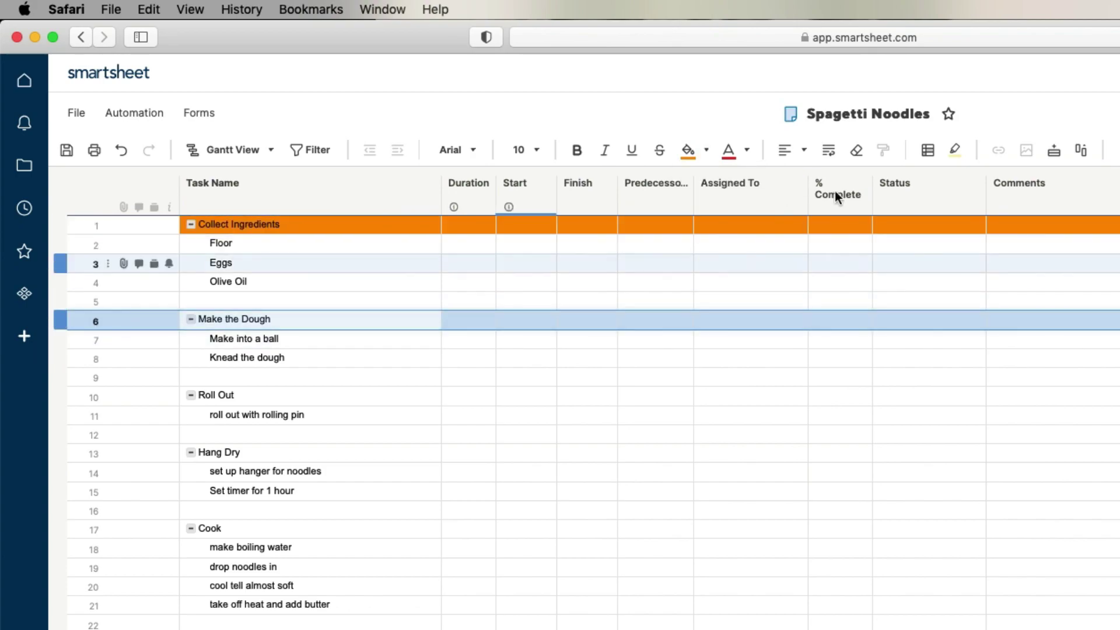
{"action": "left_click", "coordinate": [707, 151]}
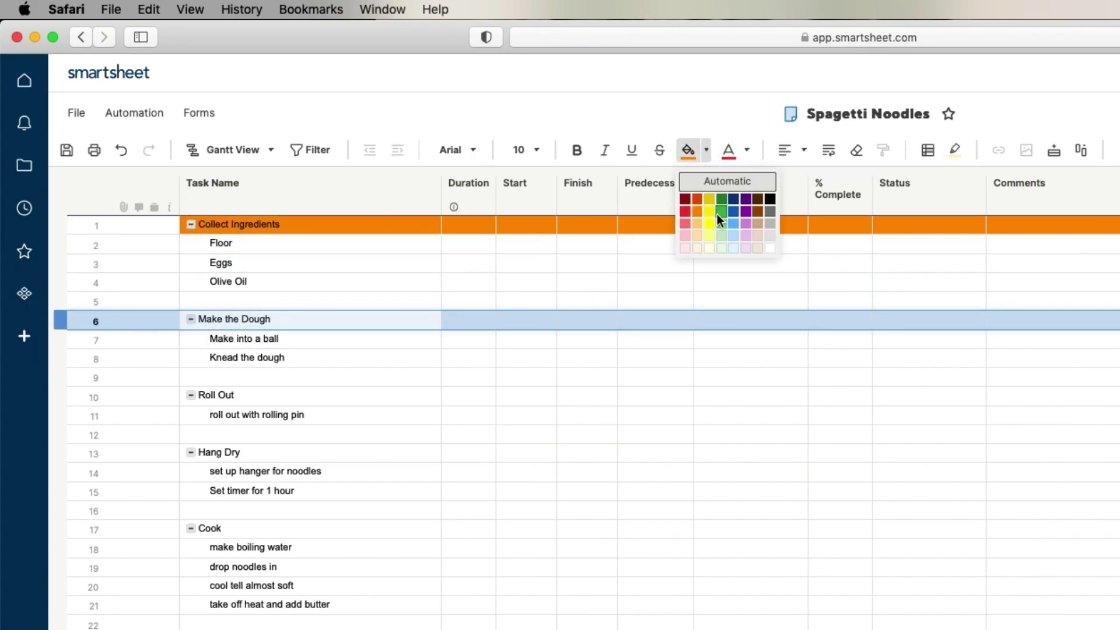
{"action": "left_click", "coordinate": [733, 226]}
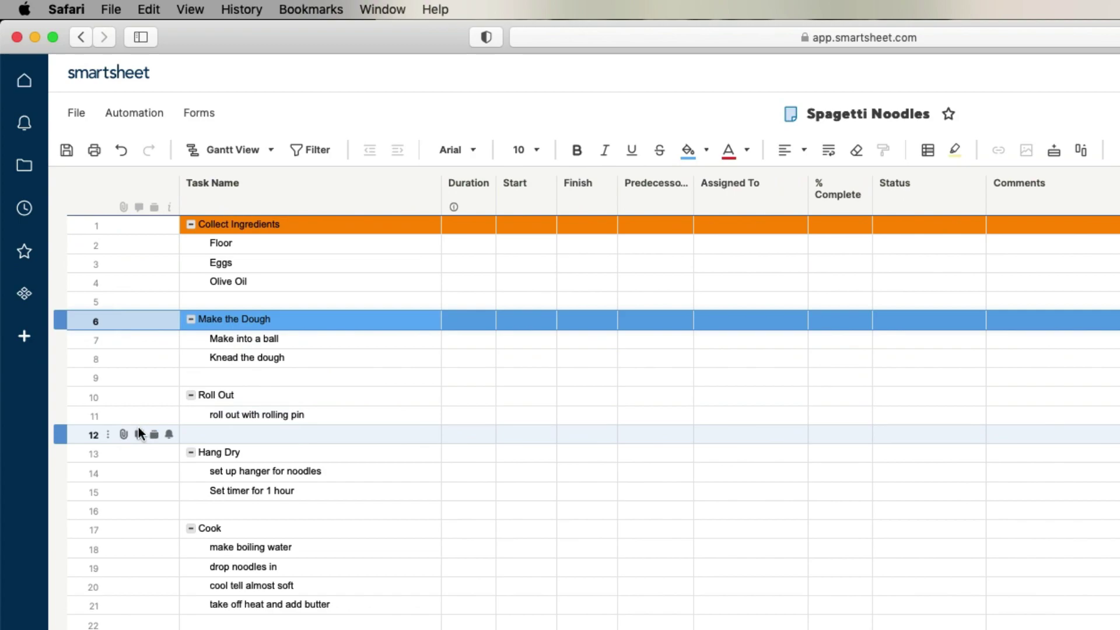
- Fill the Roll Out row purple, Hang Dry tan and Cook green
{"action": "right_click", "coordinate": [65, 396]}
{"action": "left_click", "coordinate": [704, 154]}
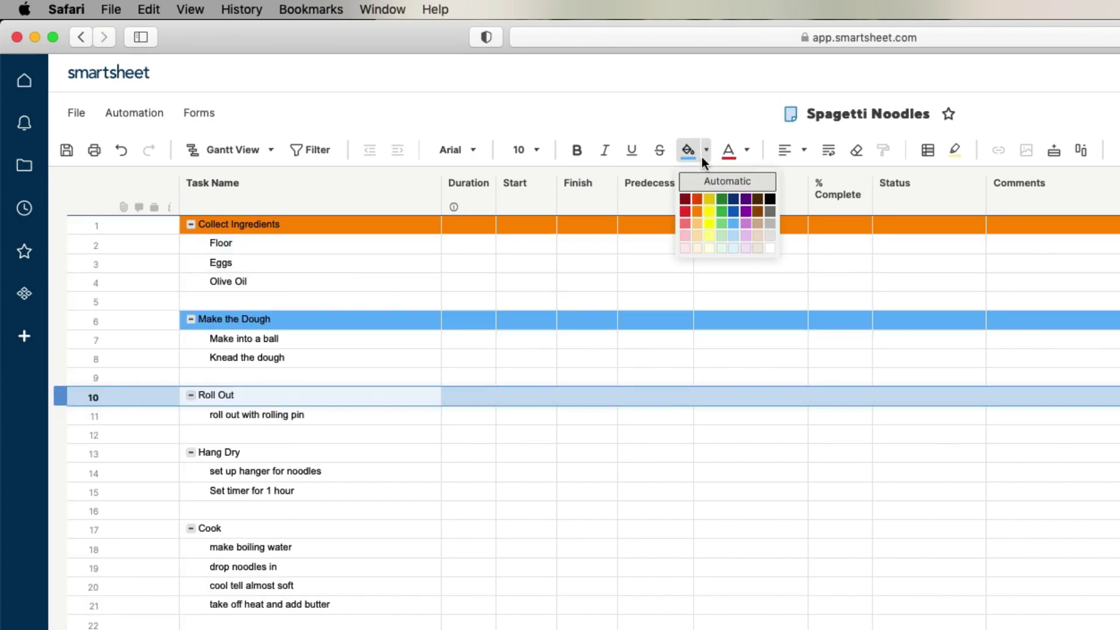
{"action": "left_click", "coordinate": [746, 225]}
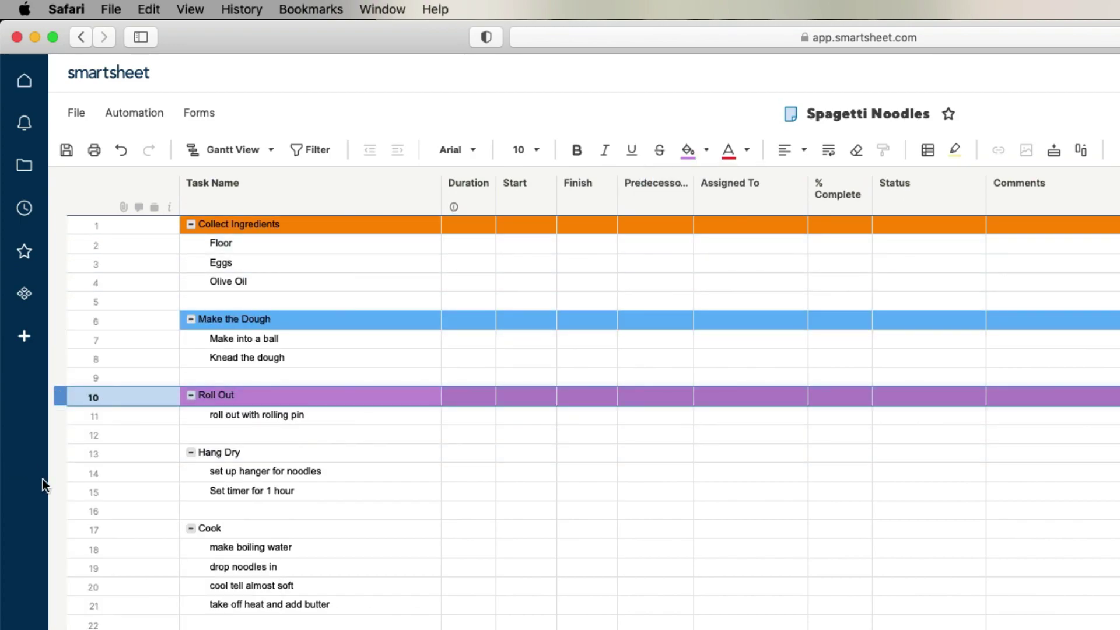
{"action": "right_click", "coordinate": [64, 452]}
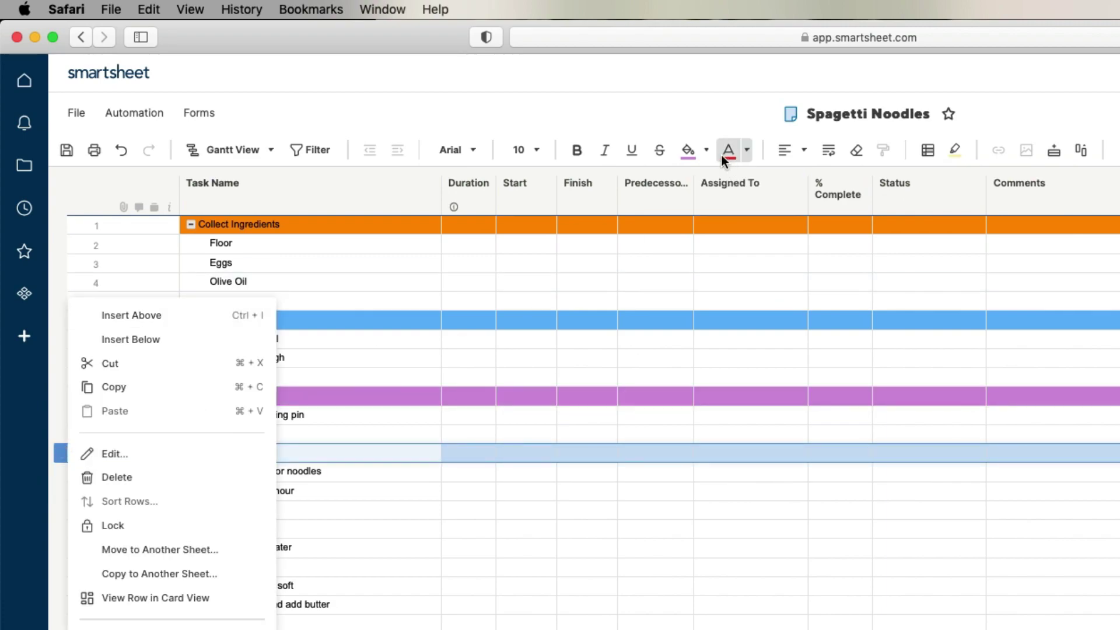
{"action": "left_click", "coordinate": [706, 150]}
{"action": "left_click", "coordinate": [756, 223]}
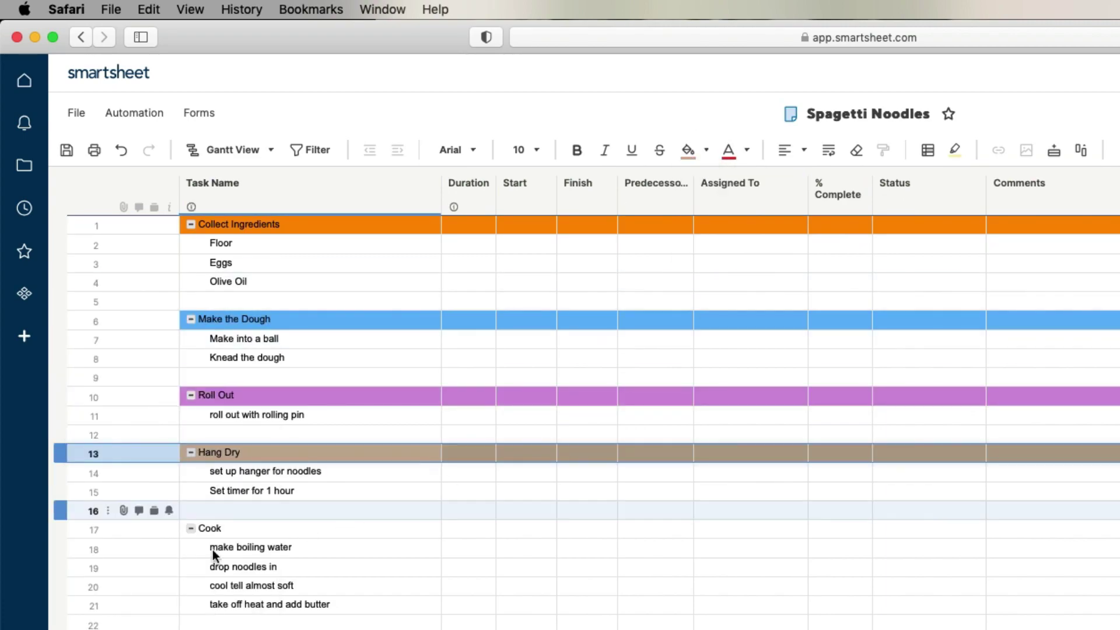
{"action": "right_click", "coordinate": [65, 528]}
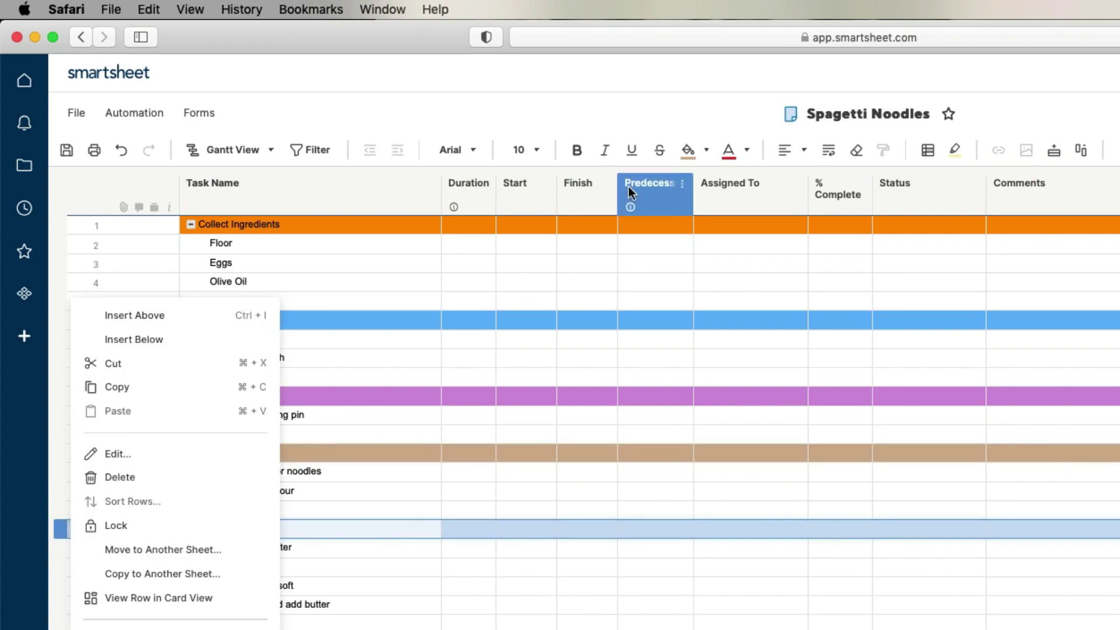
{"action": "left_click", "coordinate": [705, 150]}
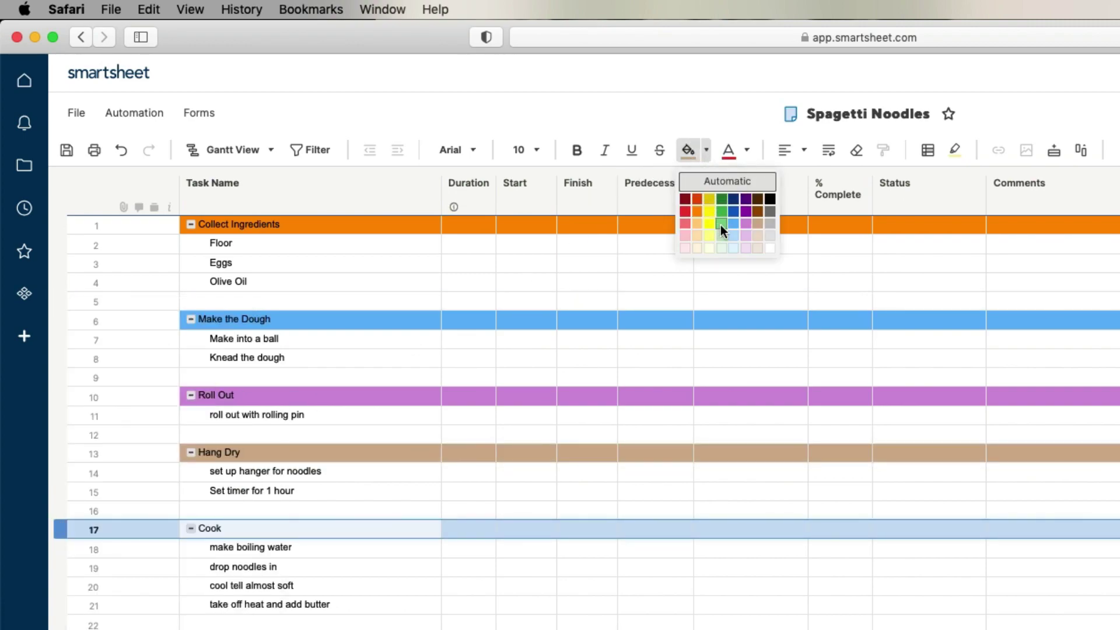
{"action": "left_click", "coordinate": [720, 225]}
{"action": "left_click", "coordinate": [611, 508]}
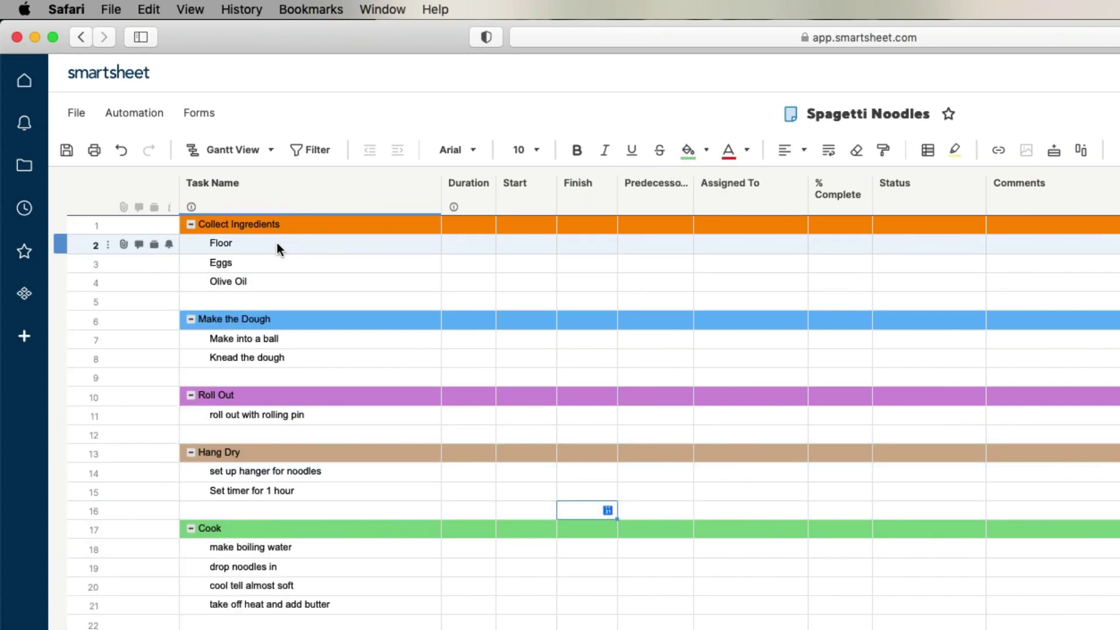
- Tint the ingredient rows light orange, dough steps light blue and rolling step light lavender
{"action": "left_click", "coordinate": [62, 245]}
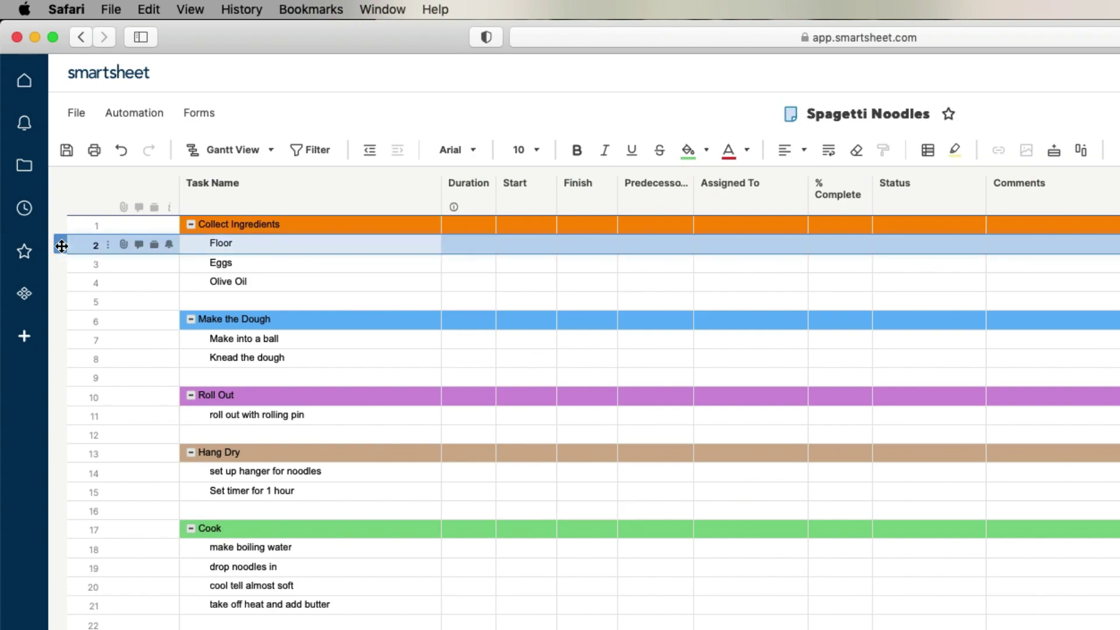
{"action": "left_click_drag", "start_coordinate": [62, 246], "coordinate": [62, 283]}
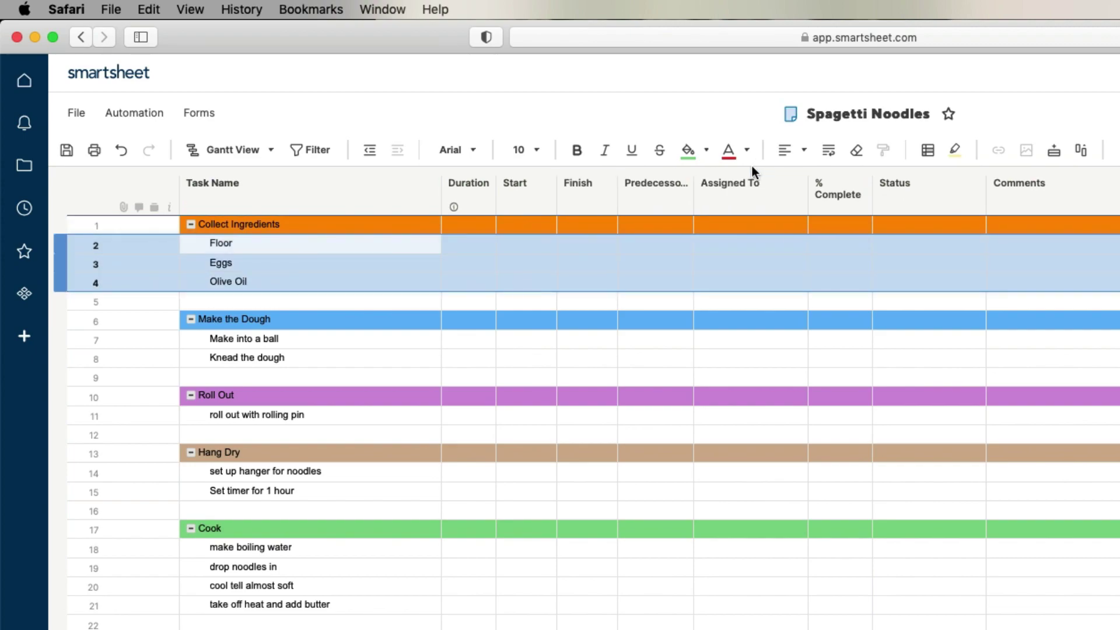
{"action": "left_click", "coordinate": [707, 150]}
{"action": "left_click", "coordinate": [696, 248]}
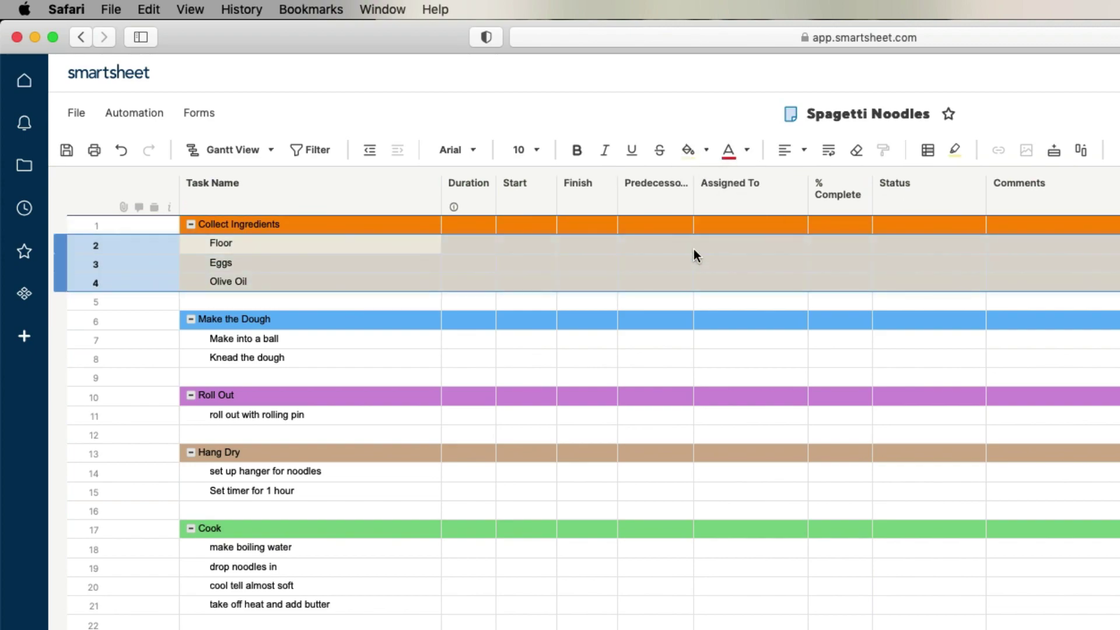
{"action": "left_click", "coordinate": [56, 342]}
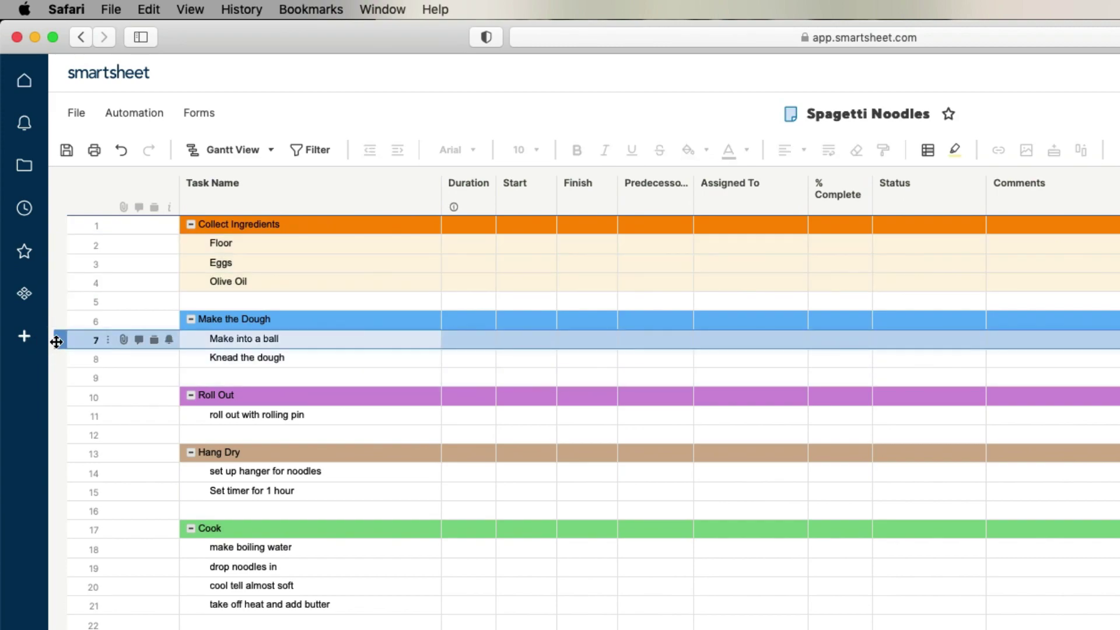
{"action": "left_click", "coordinate": [96, 359], "text": "shift"}
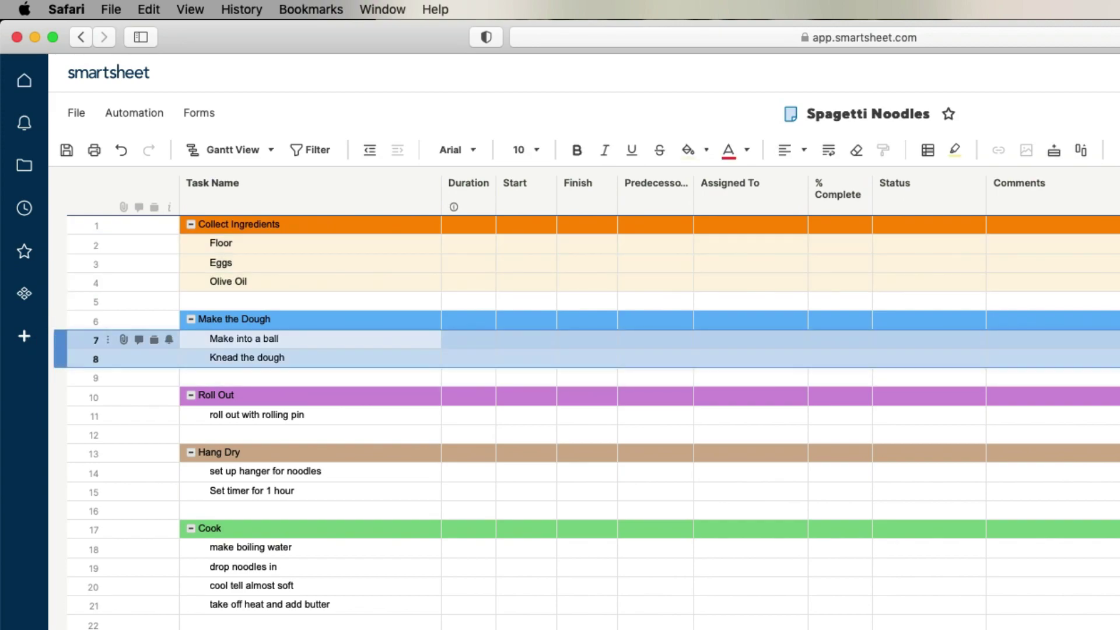
{"action": "left_click", "coordinate": [706, 151]}
{"action": "left_click", "coordinate": [733, 248]}
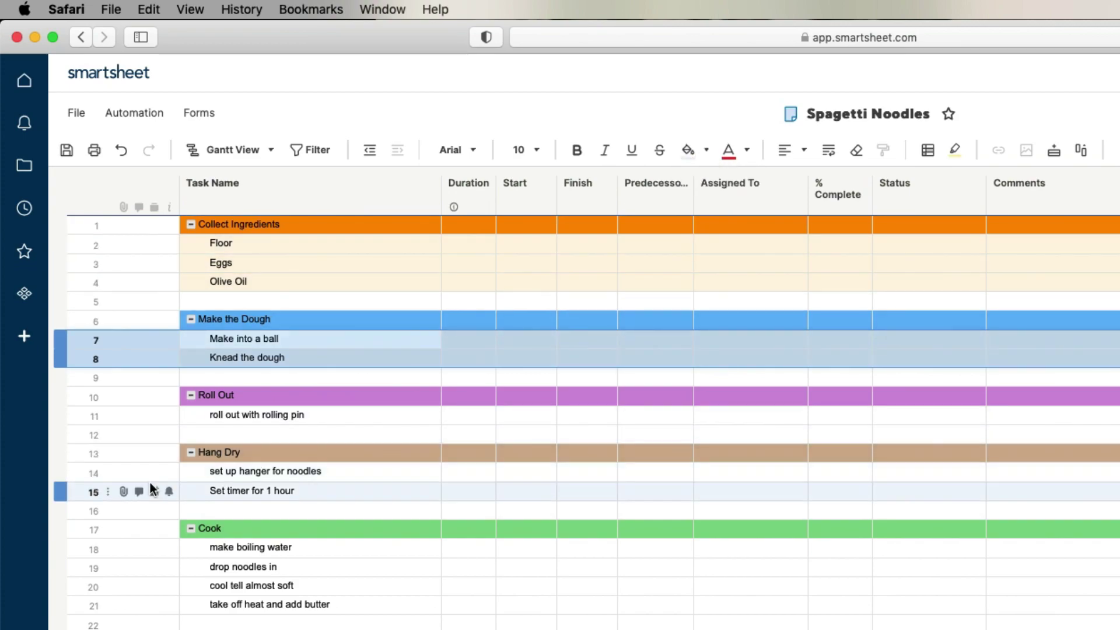
{"action": "left_click", "coordinate": [63, 415]}
{"action": "left_click", "coordinate": [706, 150]}
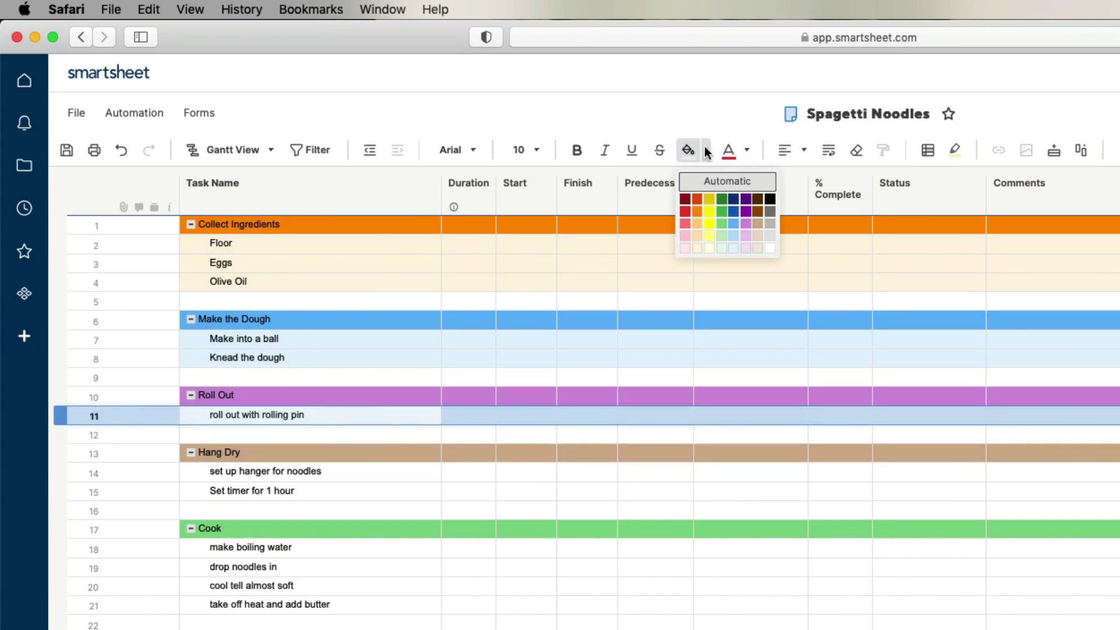
{"action": "left_click", "coordinate": [740, 252]}
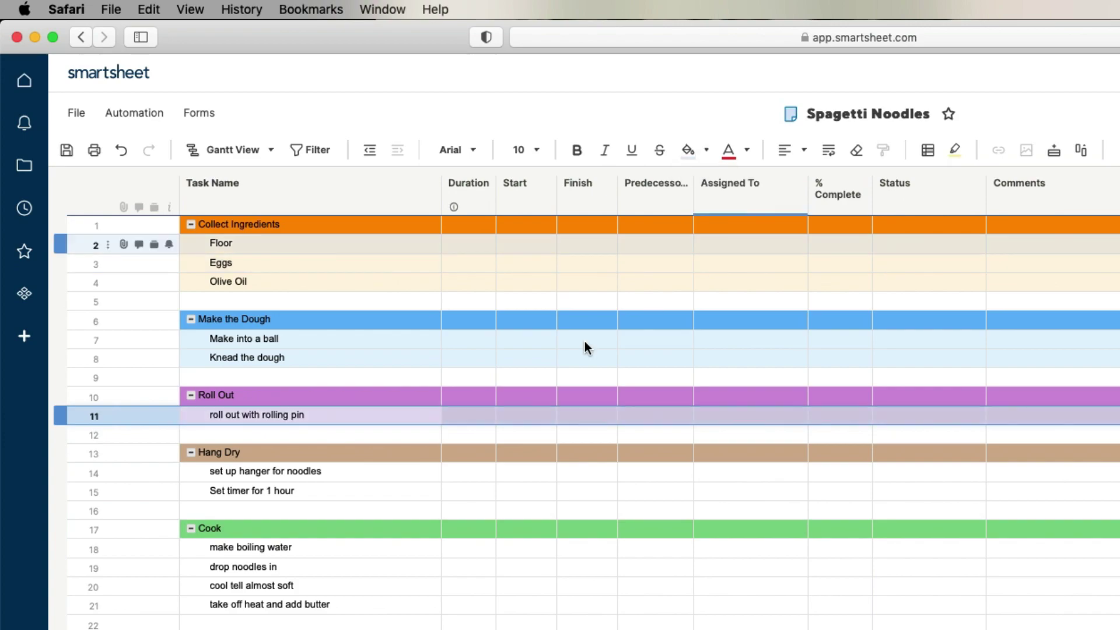
- Tint the drying steps light tan and cooking steps light green, then show the Gantt timeline
{"action": "left_click", "coordinate": [58, 472]}
{"action": "left_click", "coordinate": [59, 492], "text": "shift"}
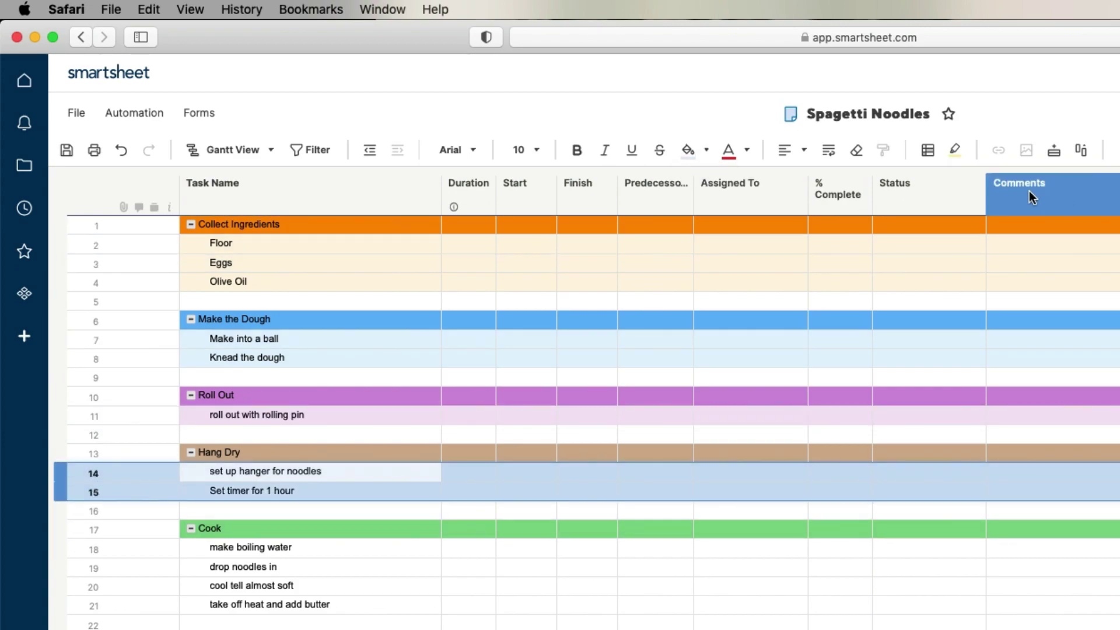
{"action": "left_click", "coordinate": [706, 150]}
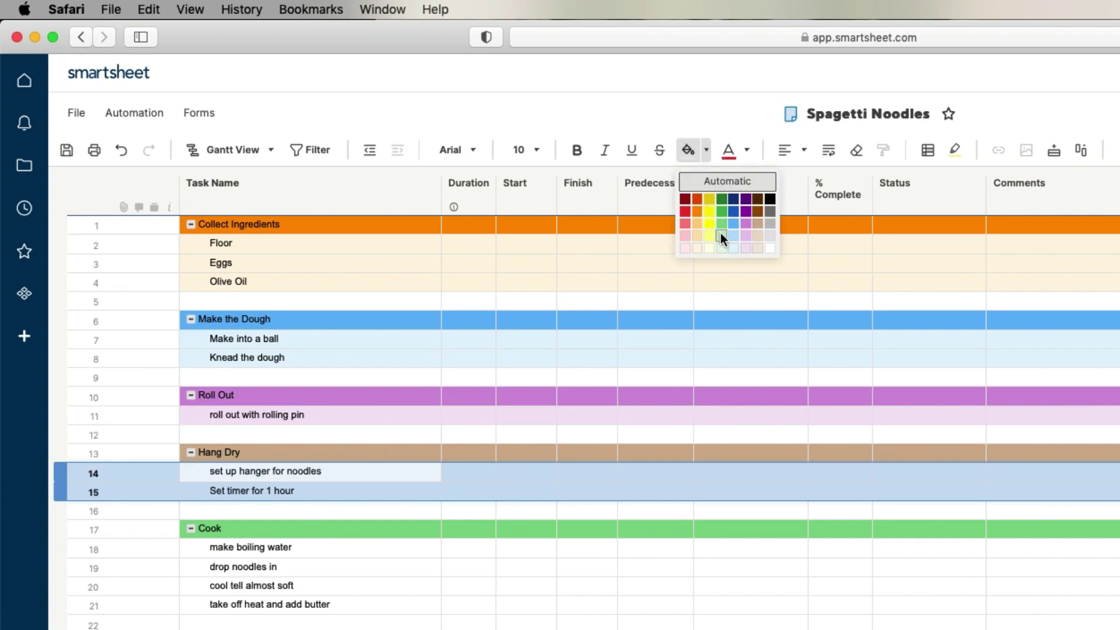
{"action": "left_click", "coordinate": [758, 254]}
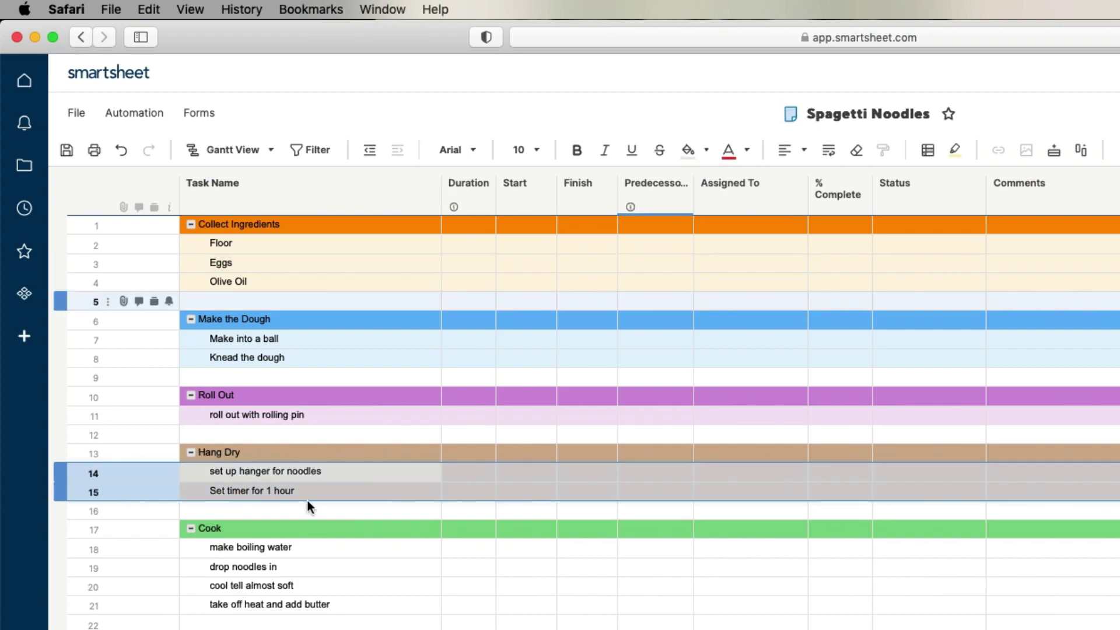
{"action": "left_click", "coordinate": [63, 548]}
{"action": "left_click_drag", "start_coordinate": [62, 549], "coordinate": [63, 605]}
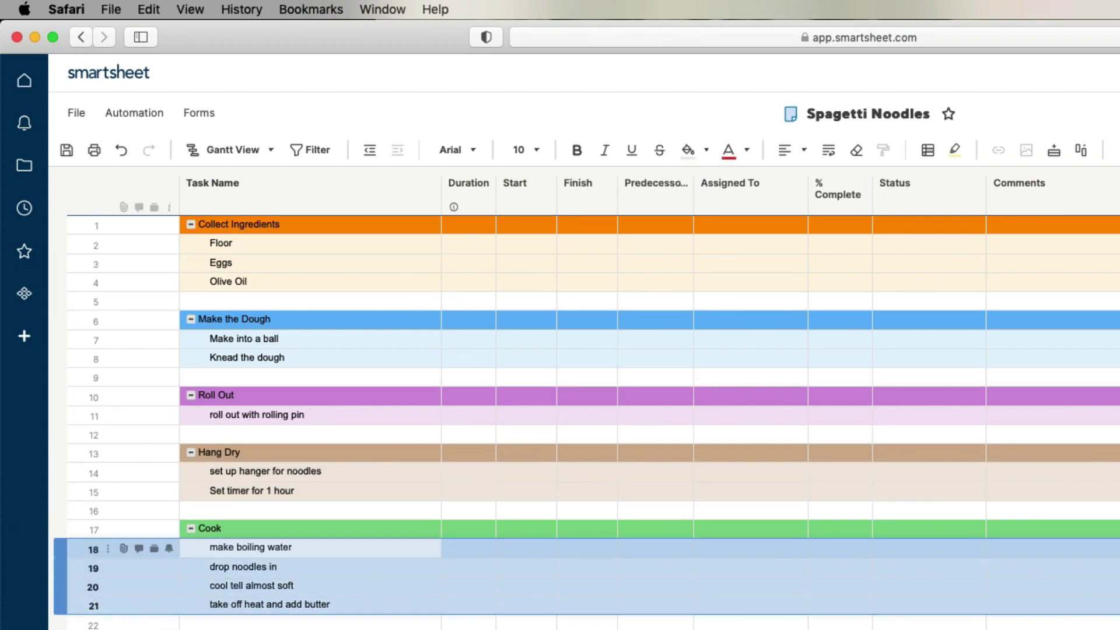
{"action": "left_click", "coordinate": [706, 150]}
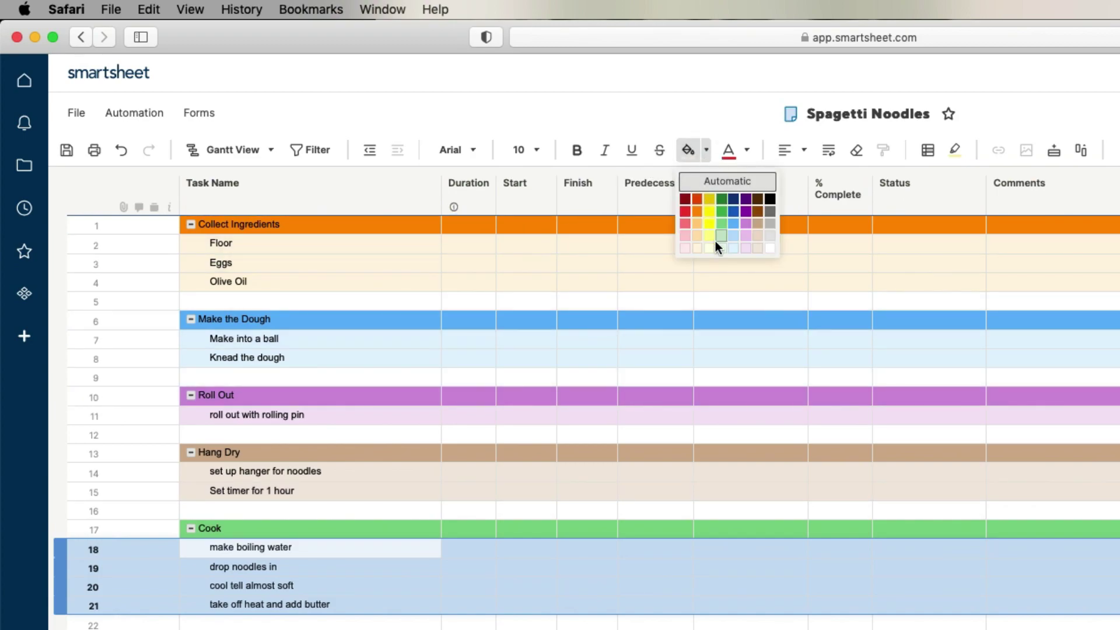
{"action": "left_click", "coordinate": [722, 250]}
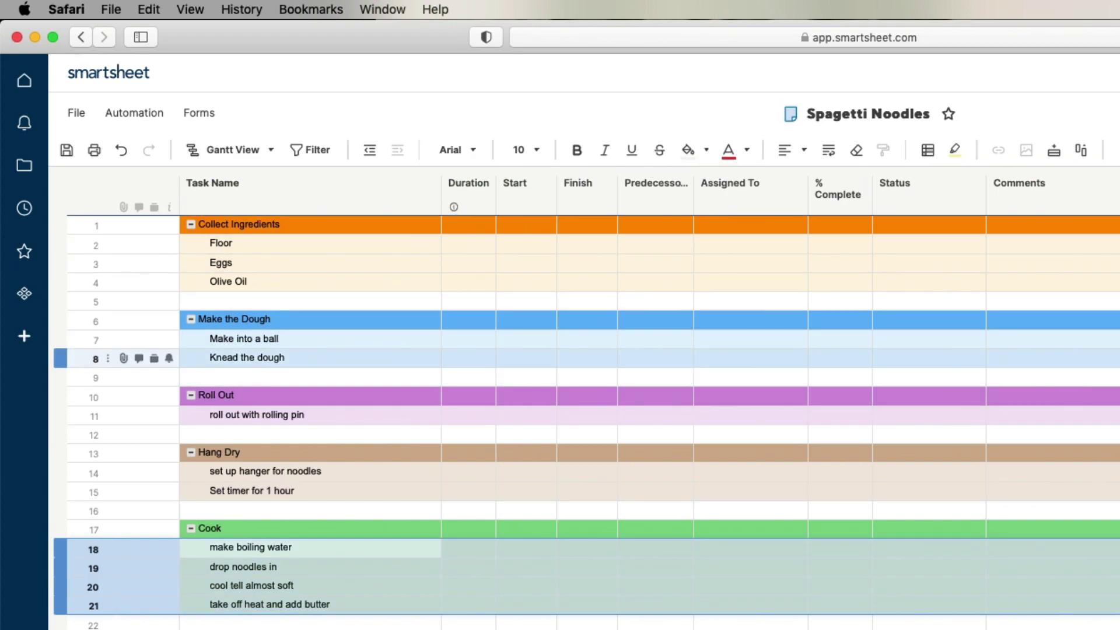
{"action": "left_click_drag", "start_coordinate": [1117, 338], "coordinate": [791, 340]}
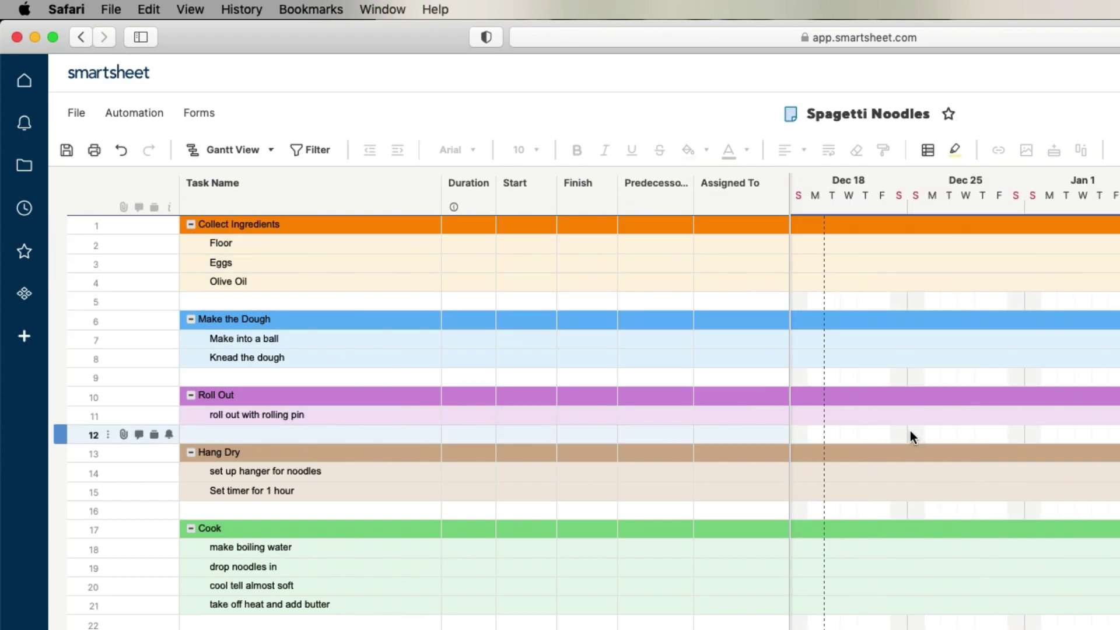
- Widen the grid past Assigned To so % Complete and Status show beside the timeline
{"action": "left_click", "coordinate": [354, 319]}
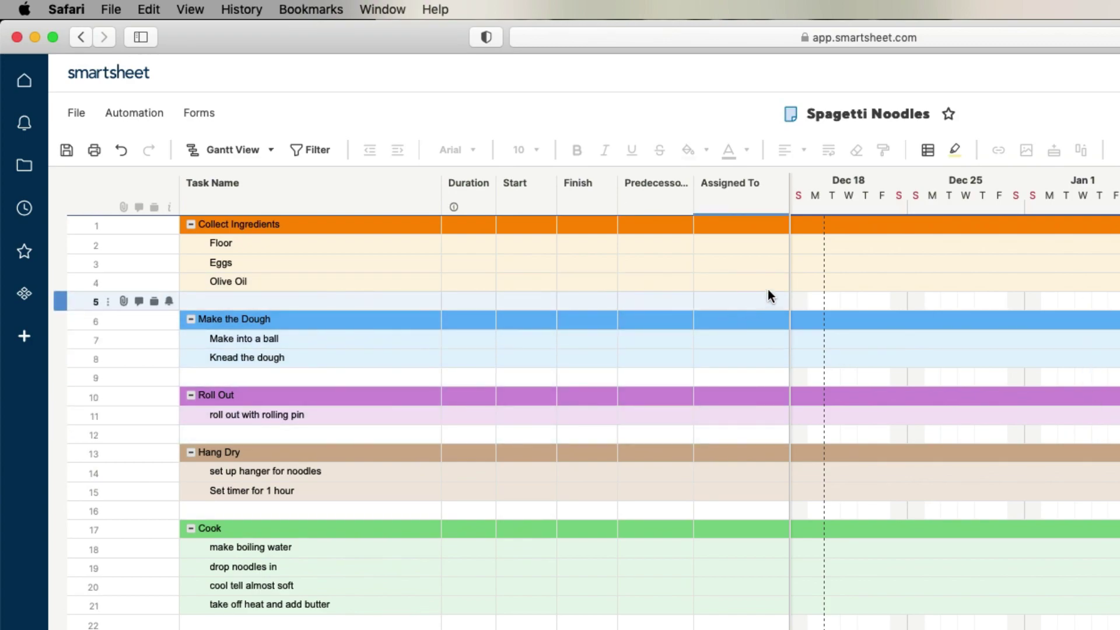
{"action": "left_click_drag", "start_coordinate": [789, 296], "coordinate": [908, 303]}
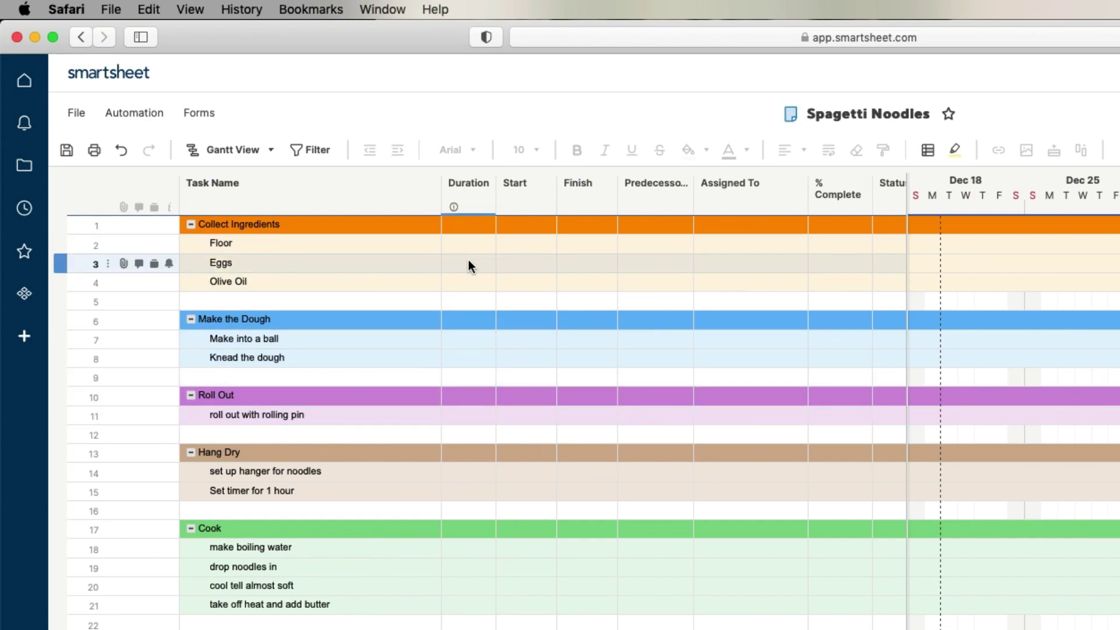
{"action": "left_click", "coordinate": [516, 247]}
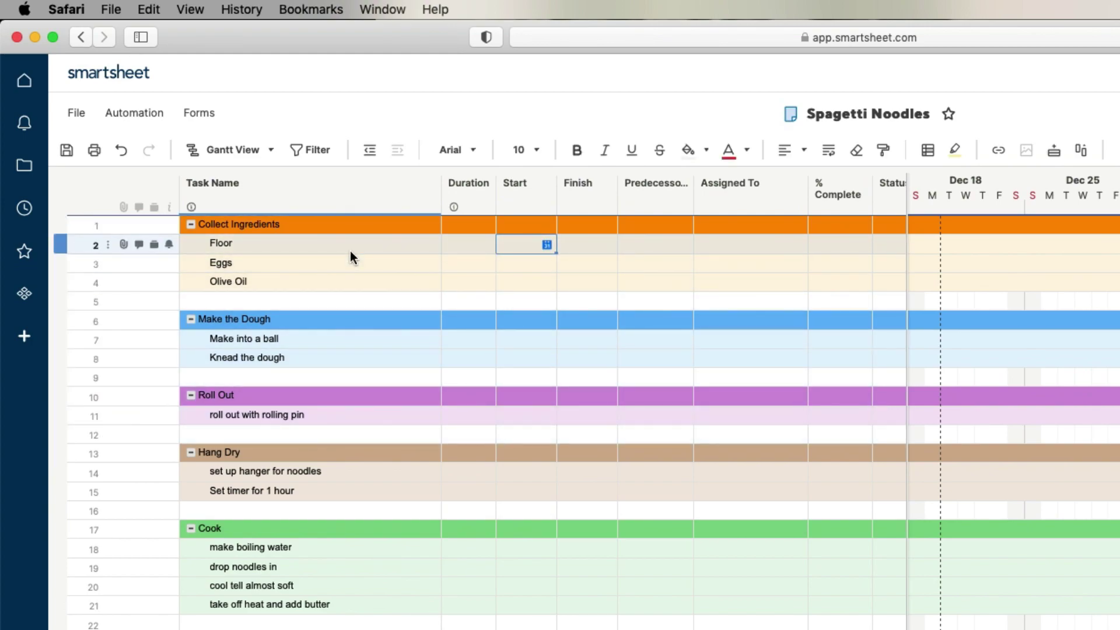
- Set Floor's start date to December 20, 2022
{"action": "left_click", "coordinate": [547, 244]}
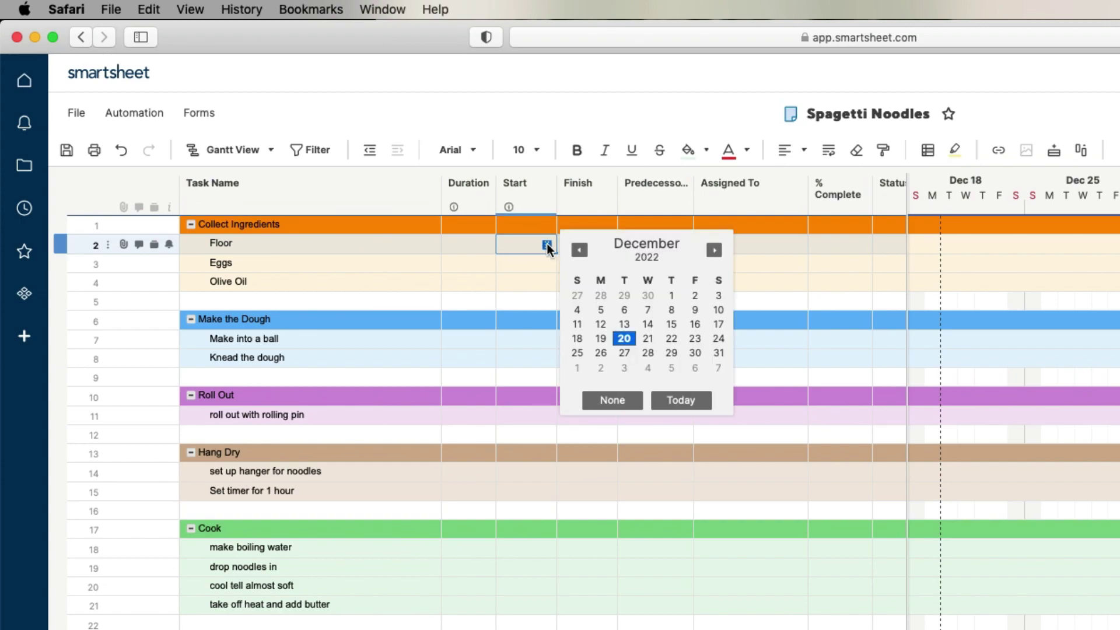
{"action": "left_click", "coordinate": [623, 338]}
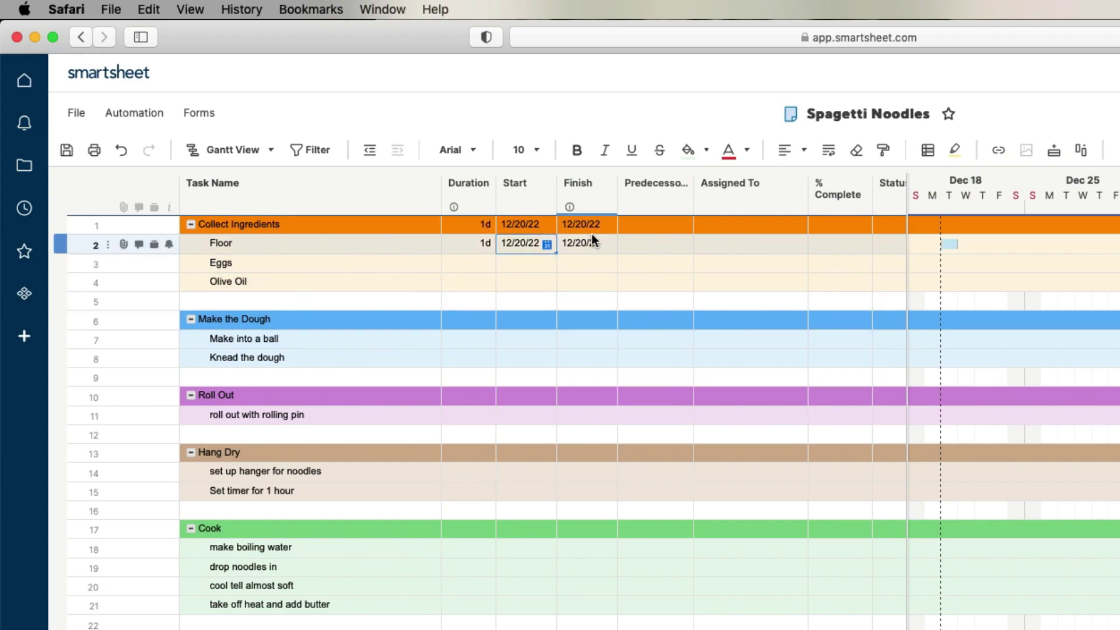
{"action": "left_click", "coordinate": [547, 244]}
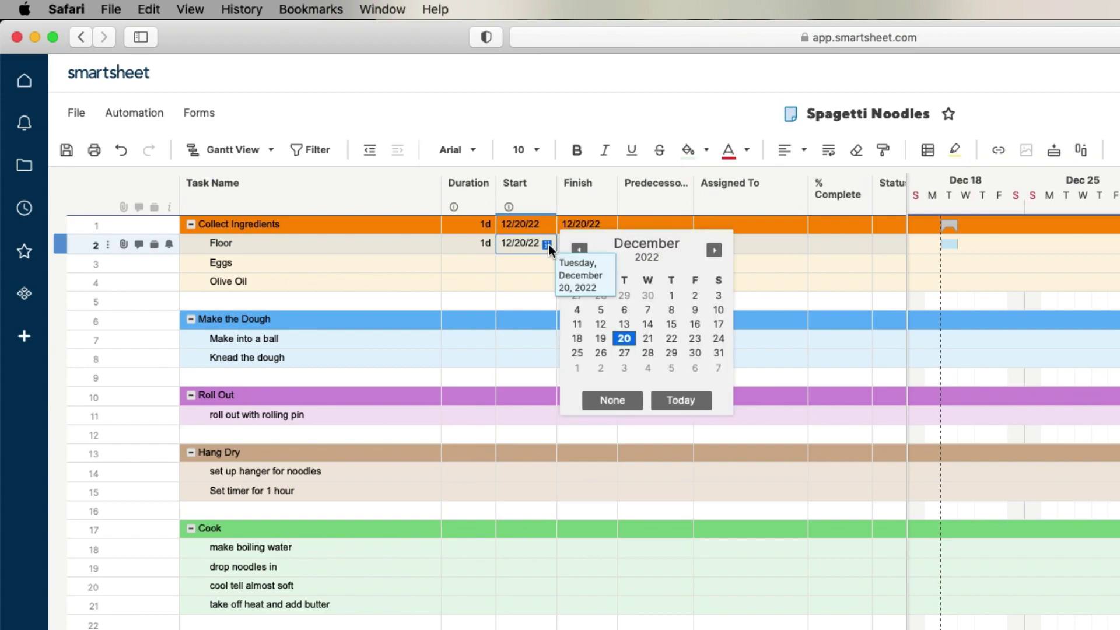
- Schedule Eggs from December 21 to December 23, 2022
{"action": "left_click", "coordinate": [513, 267]}
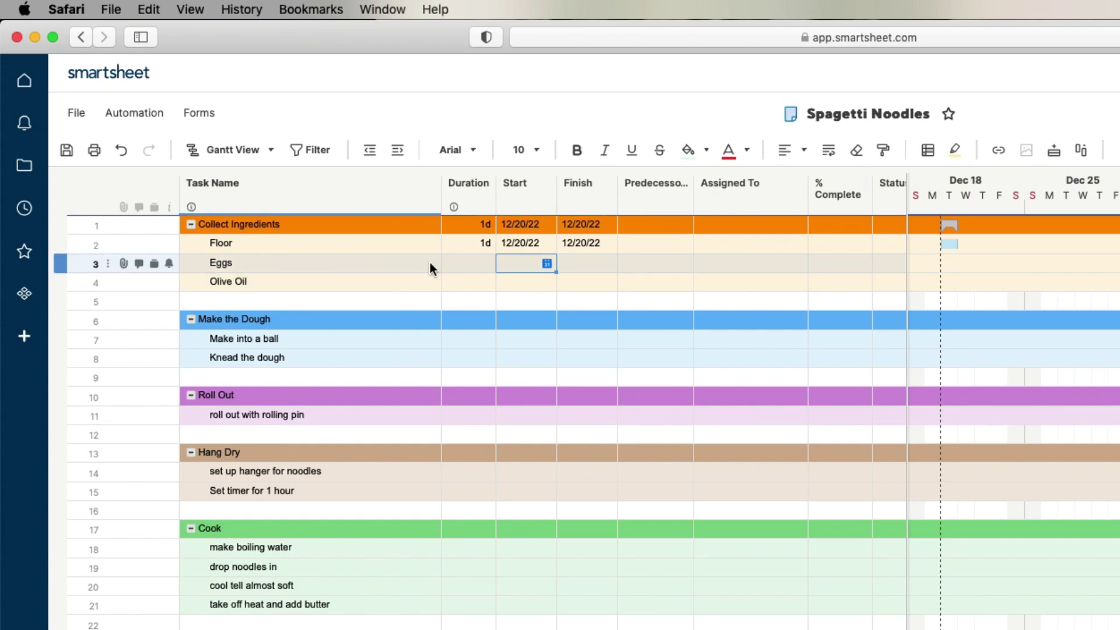
{"action": "left_click", "coordinate": [547, 264]}
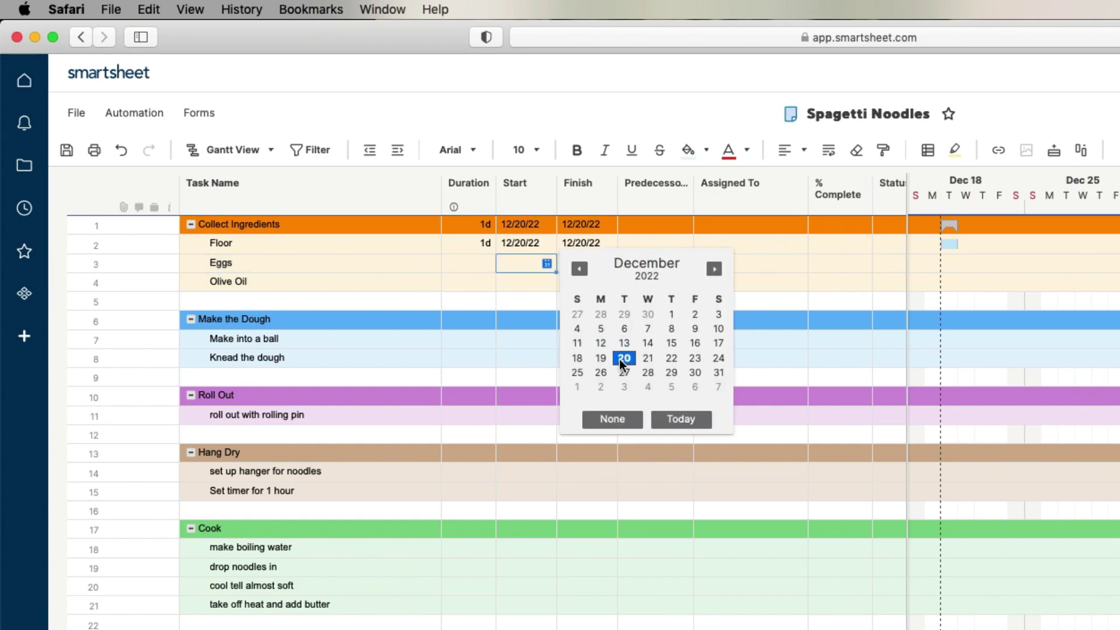
{"action": "left_click", "coordinate": [646, 358]}
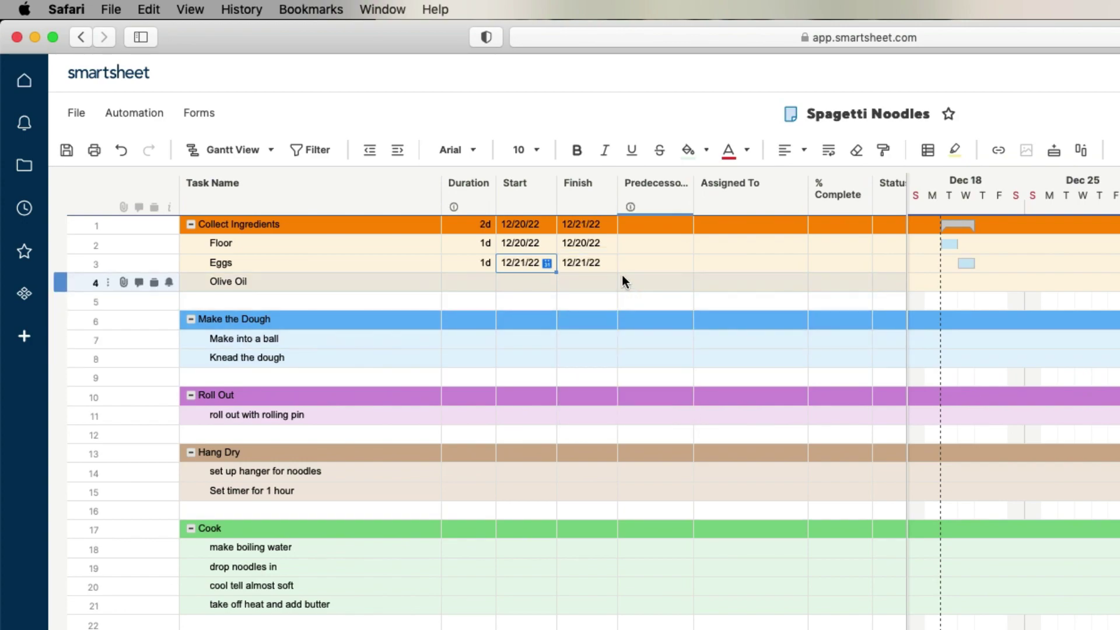
{"action": "left_click", "coordinate": [607, 264]}
{"action": "left_click", "coordinate": [607, 264]}
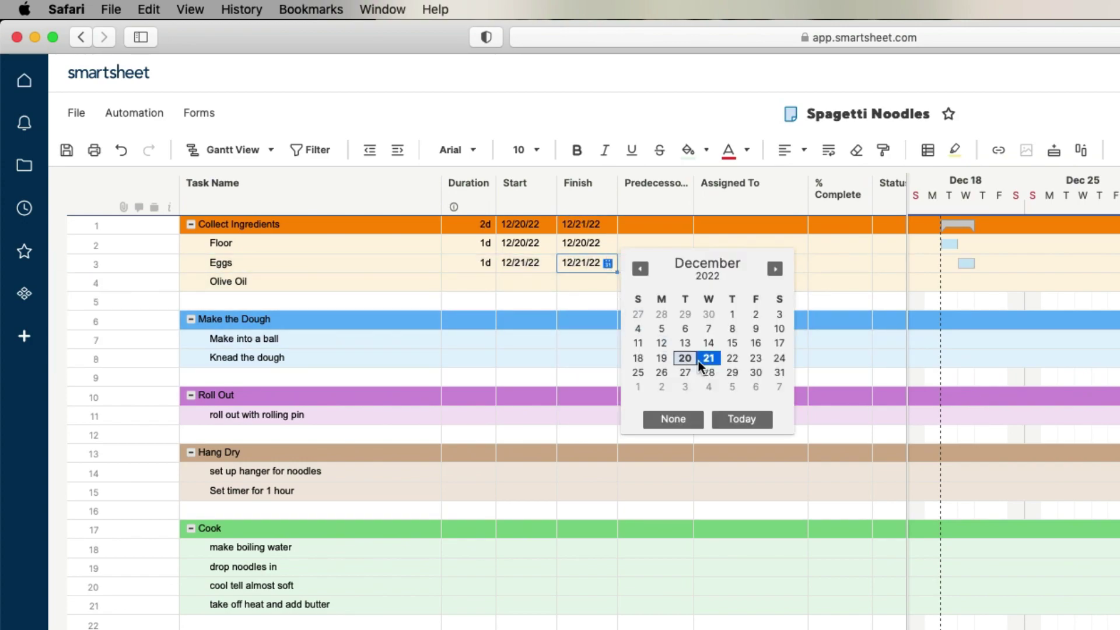
{"action": "left_click", "coordinate": [755, 357]}
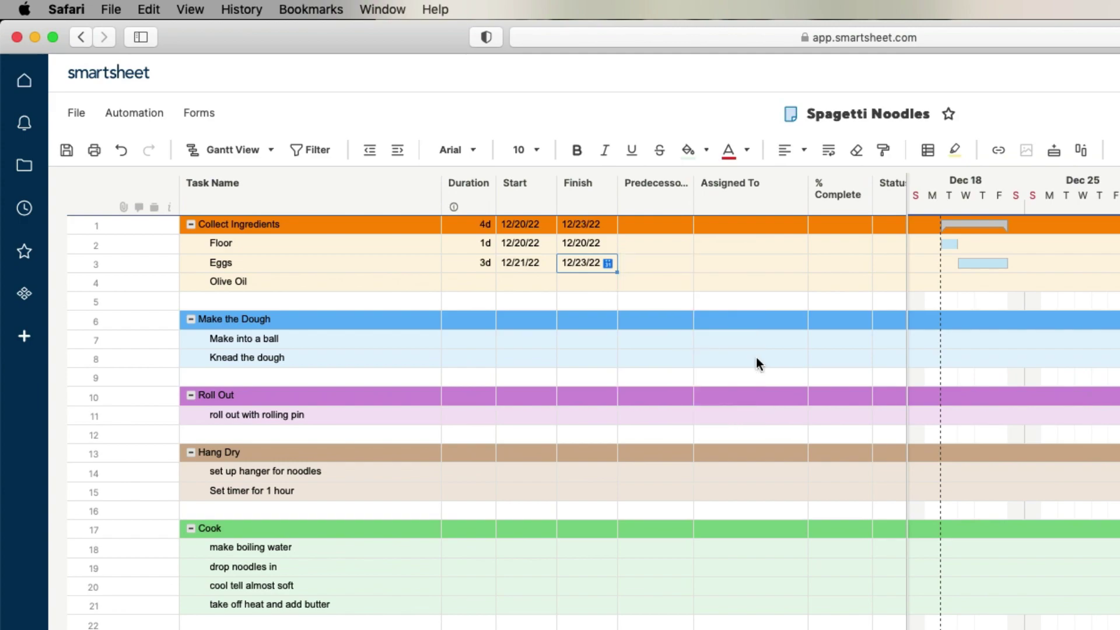
- Give Olive Oil a Dec 26 start and Dec 28 finish
{"action": "left_click", "coordinate": [536, 286]}
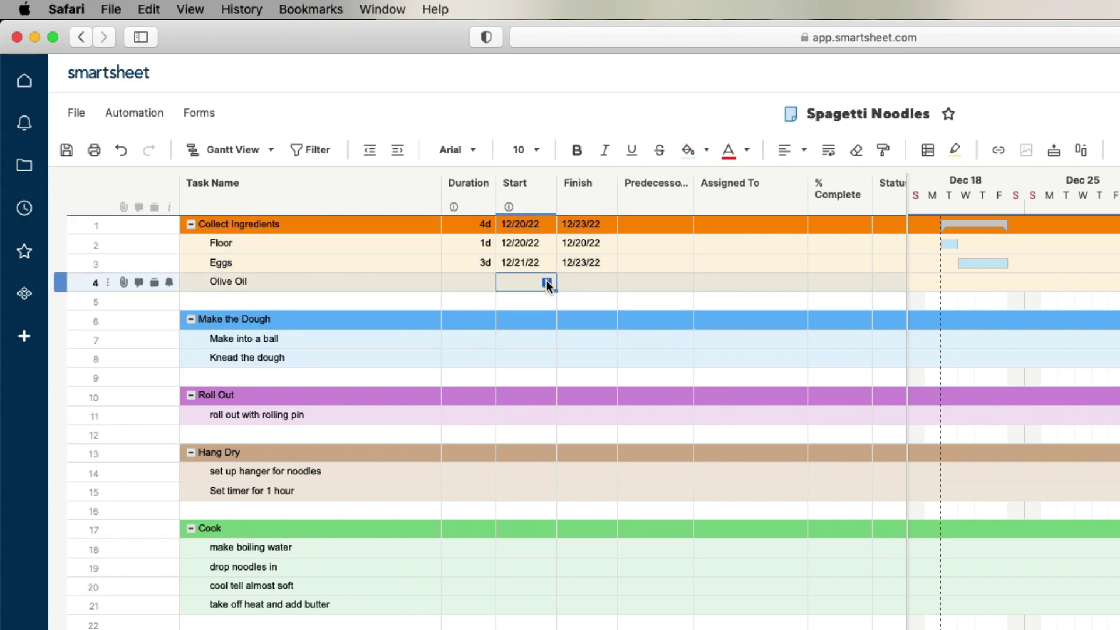
{"action": "left_click", "coordinate": [546, 283]}
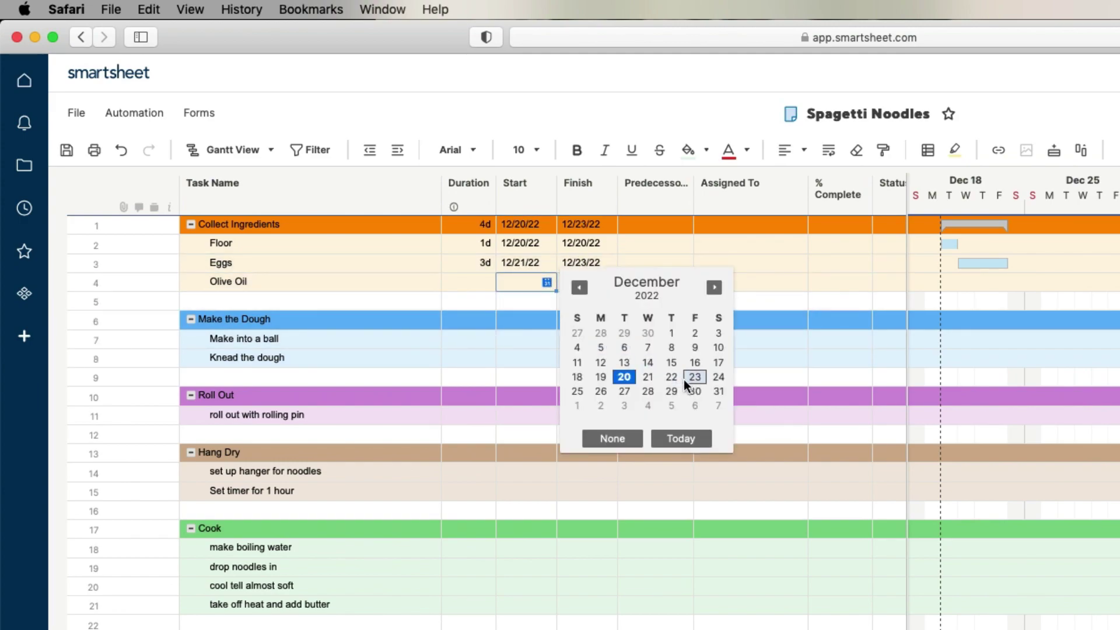
{"action": "left_click", "coordinate": [600, 391]}
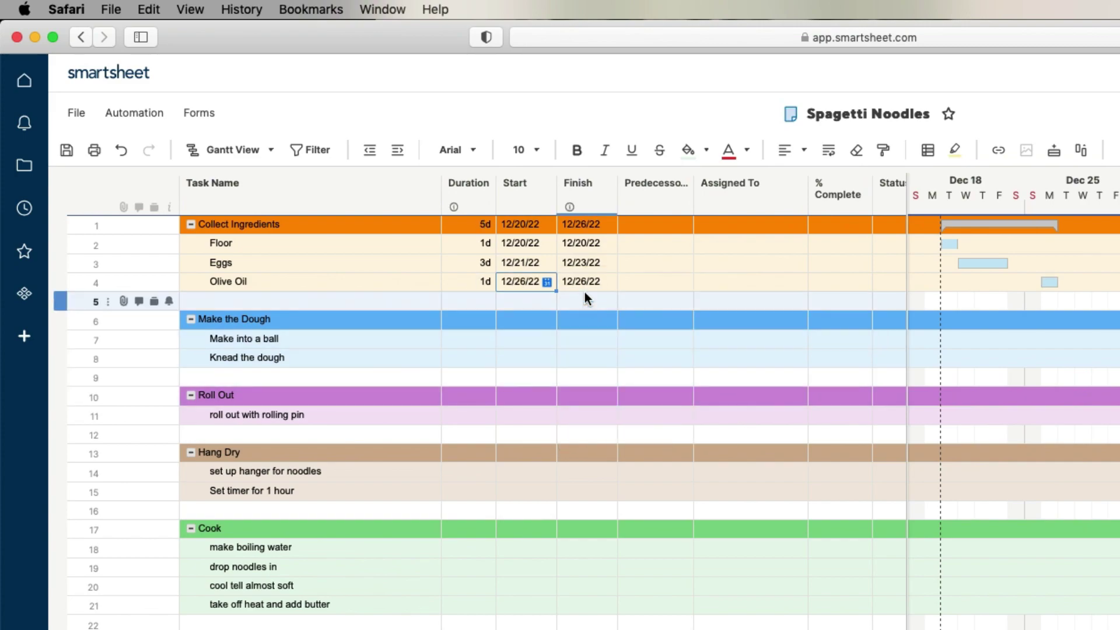
{"action": "left_click", "coordinate": [611, 284]}
{"action": "left_click", "coordinate": [609, 284]}
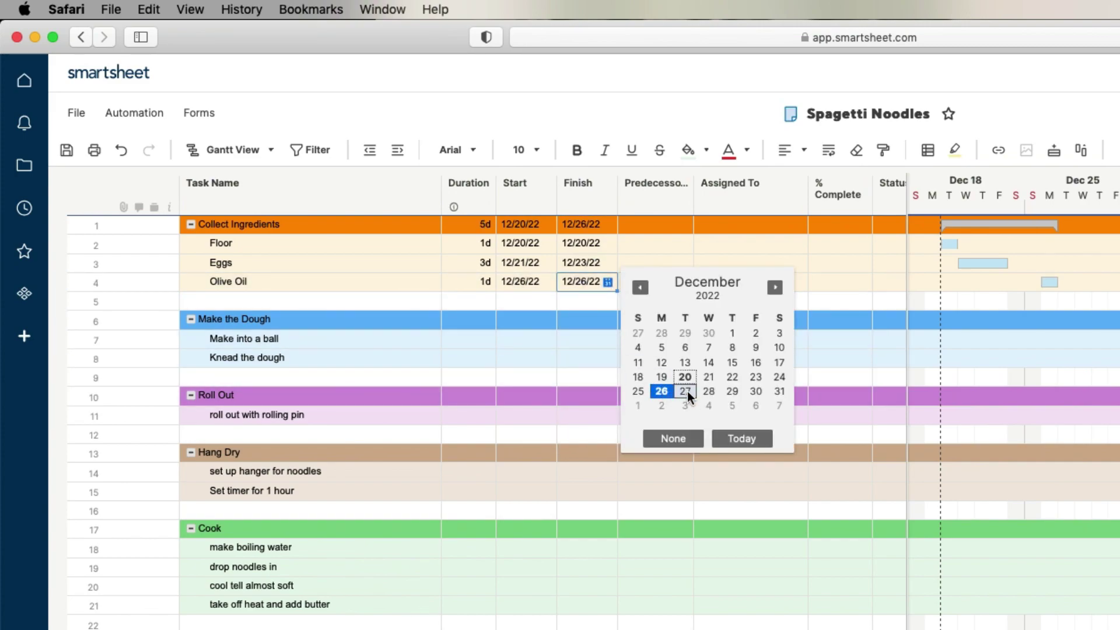
{"action": "left_click", "coordinate": [709, 391]}
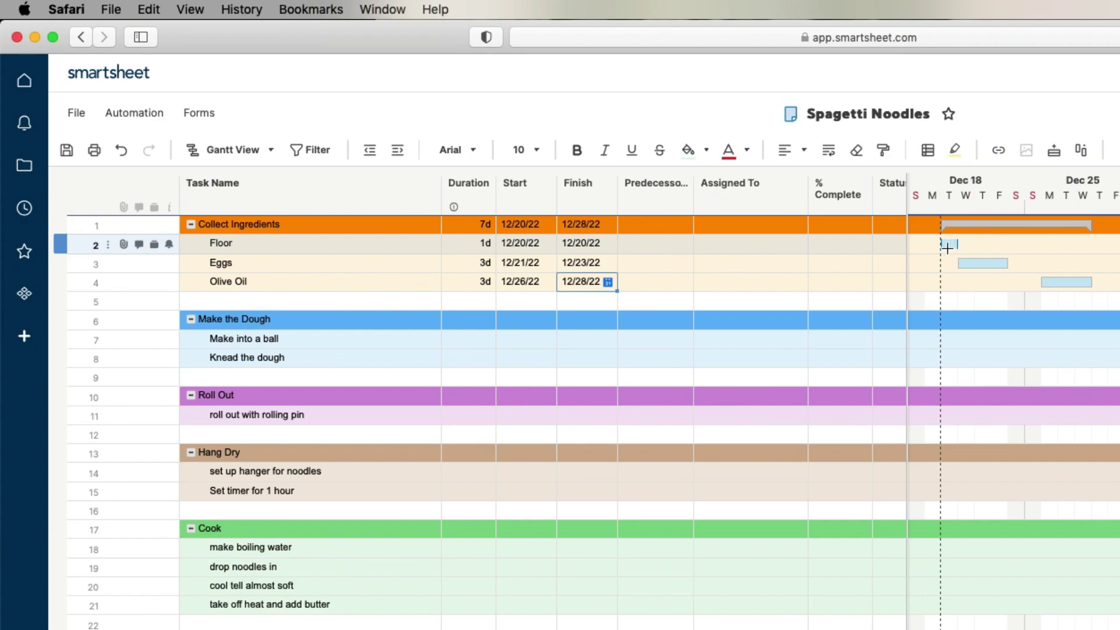
{"action": "left_click", "coordinate": [575, 243]}
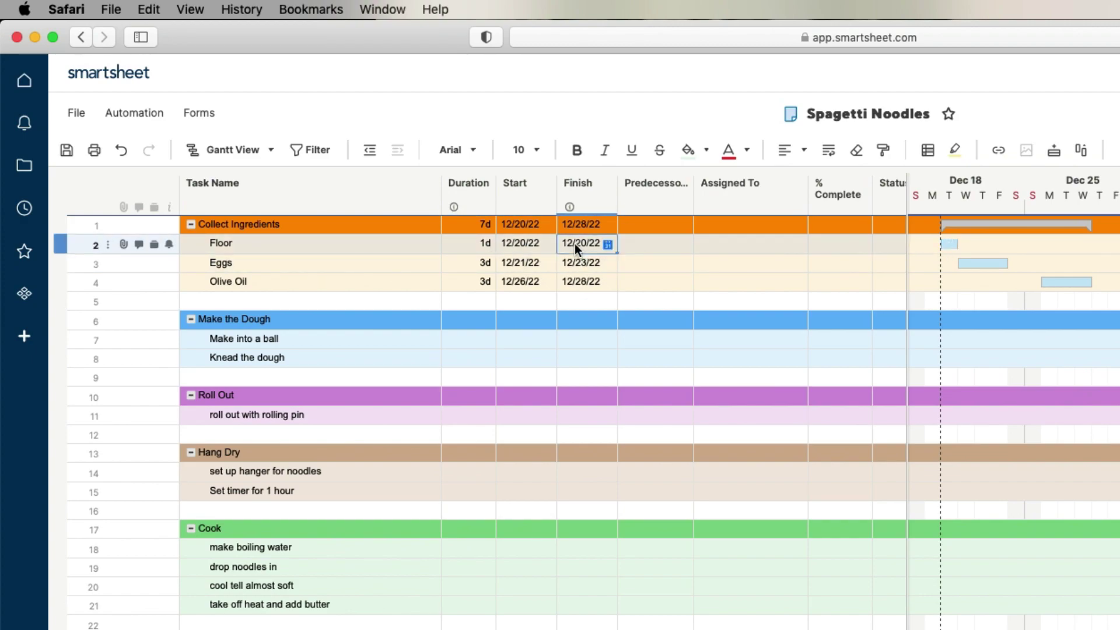
{"action": "left_click", "coordinate": [607, 244]}
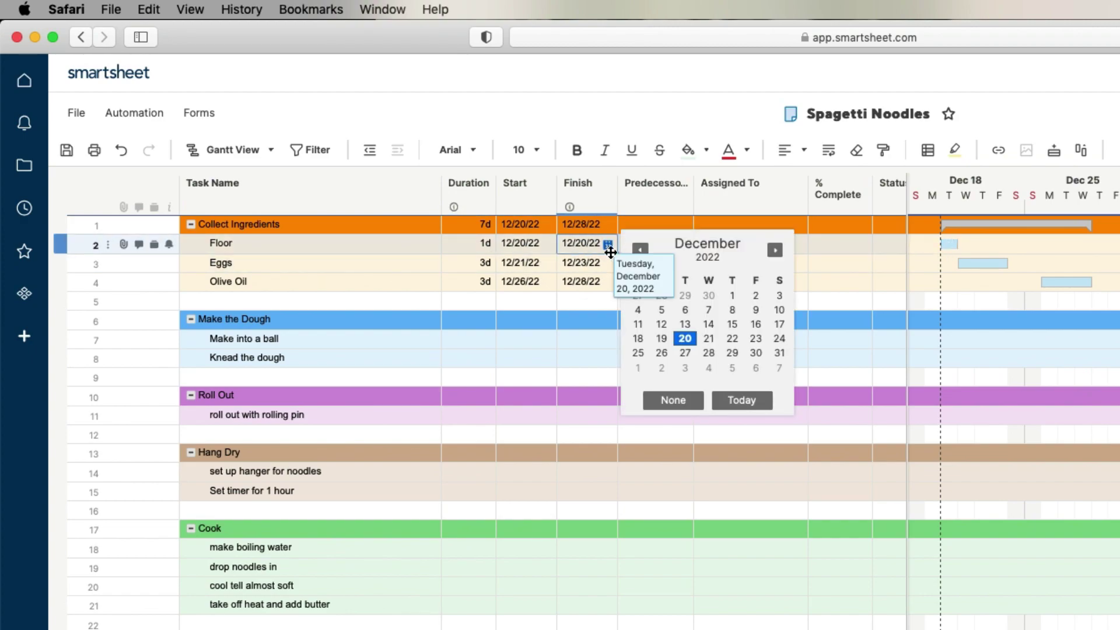
{"action": "left_click", "coordinate": [754, 353]}
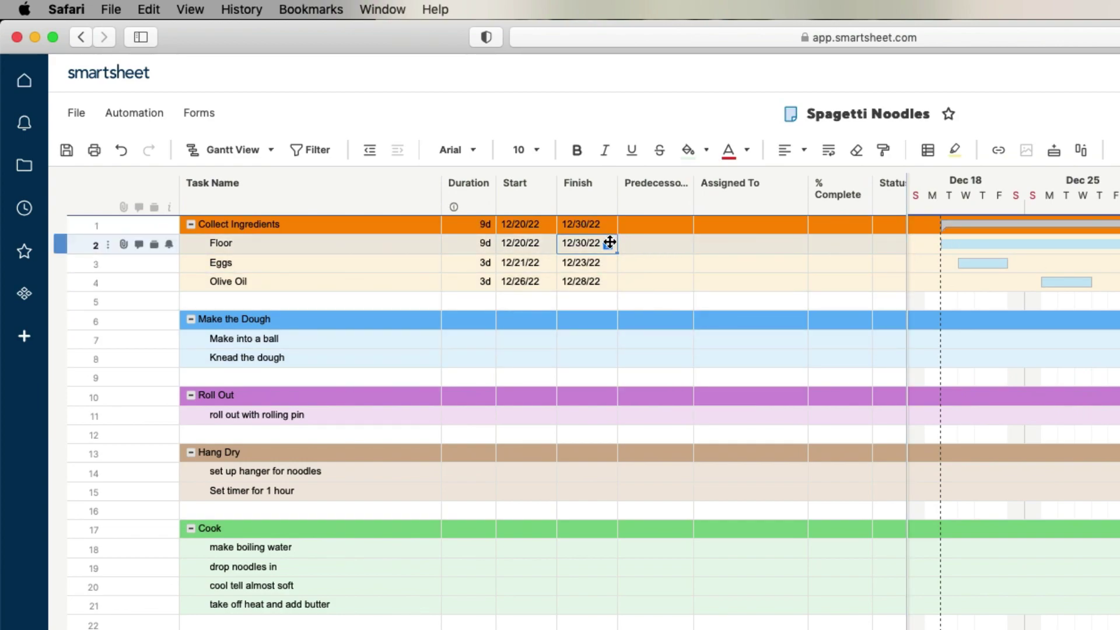
{"action": "left_click", "coordinate": [123, 150]}
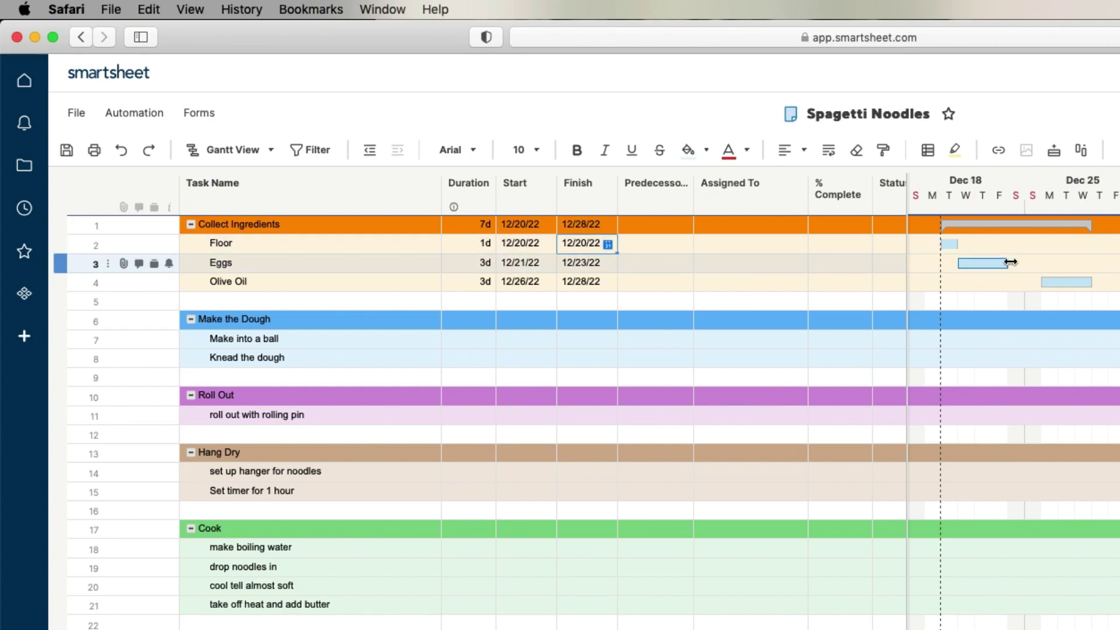
- Link the Eggs bar to Olive Oil, undoing an accidental stretch and a stray Floor link
{"action": "left_click_drag", "start_coordinate": [1010, 262], "coordinate": [1119, 263]}
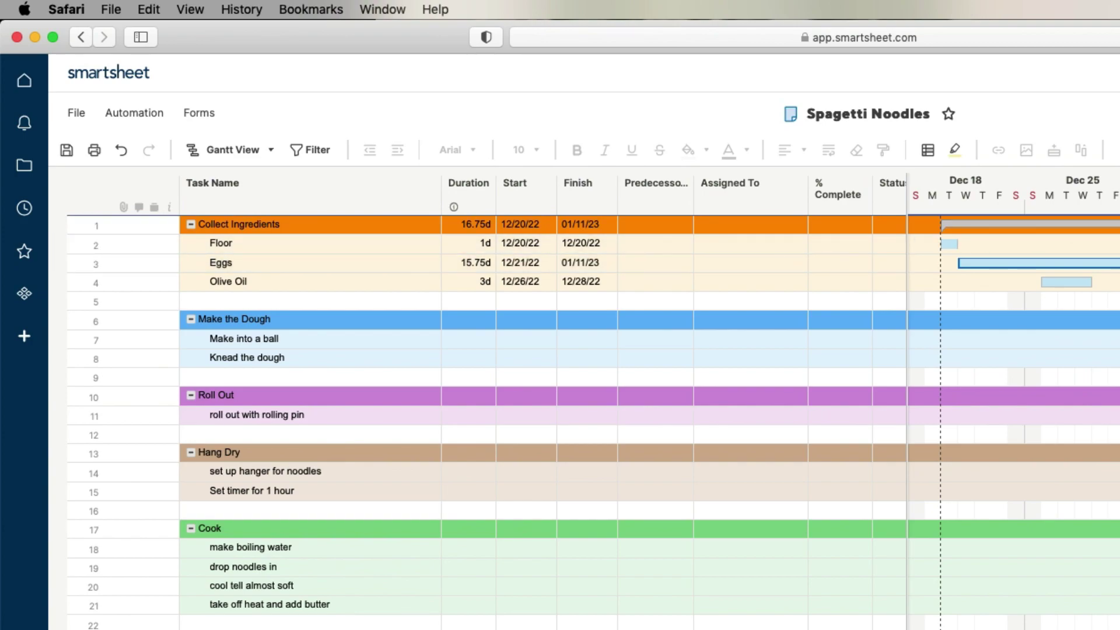
{"action": "left_click", "coordinate": [121, 152]}
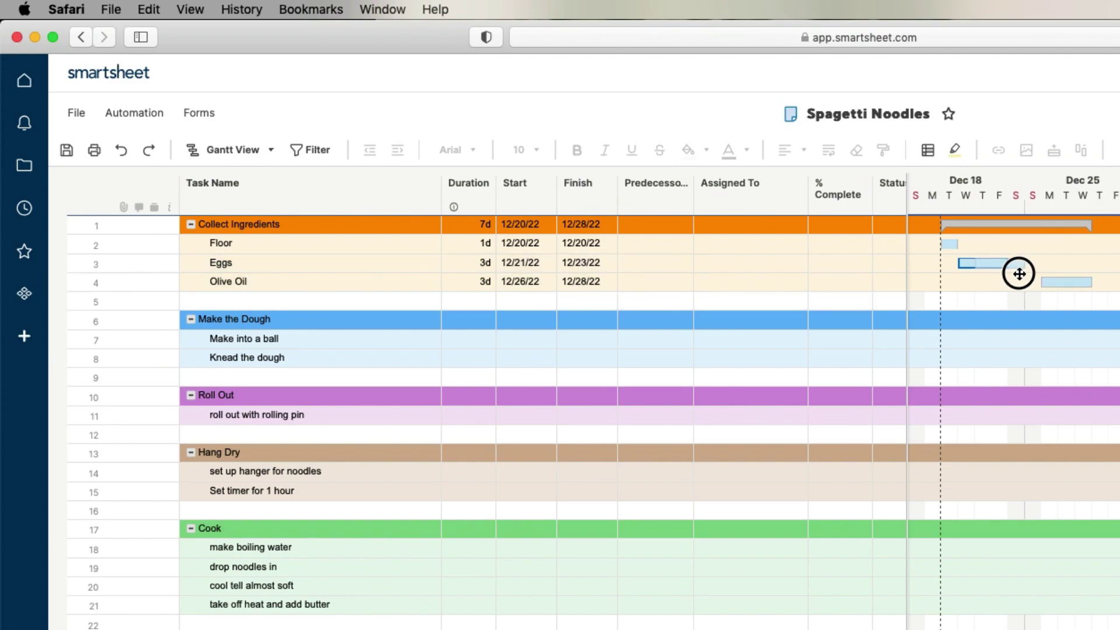
{"action": "left_click_drag", "start_coordinate": [1003, 278], "coordinate": [1091, 285]}
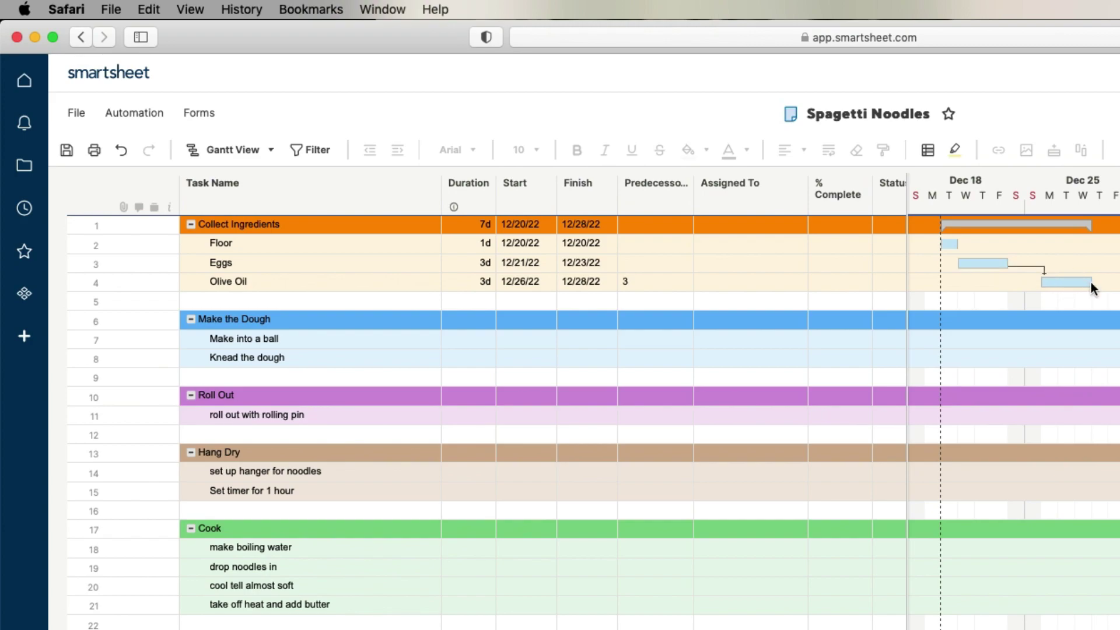
{"action": "left_click", "coordinate": [1091, 282]}
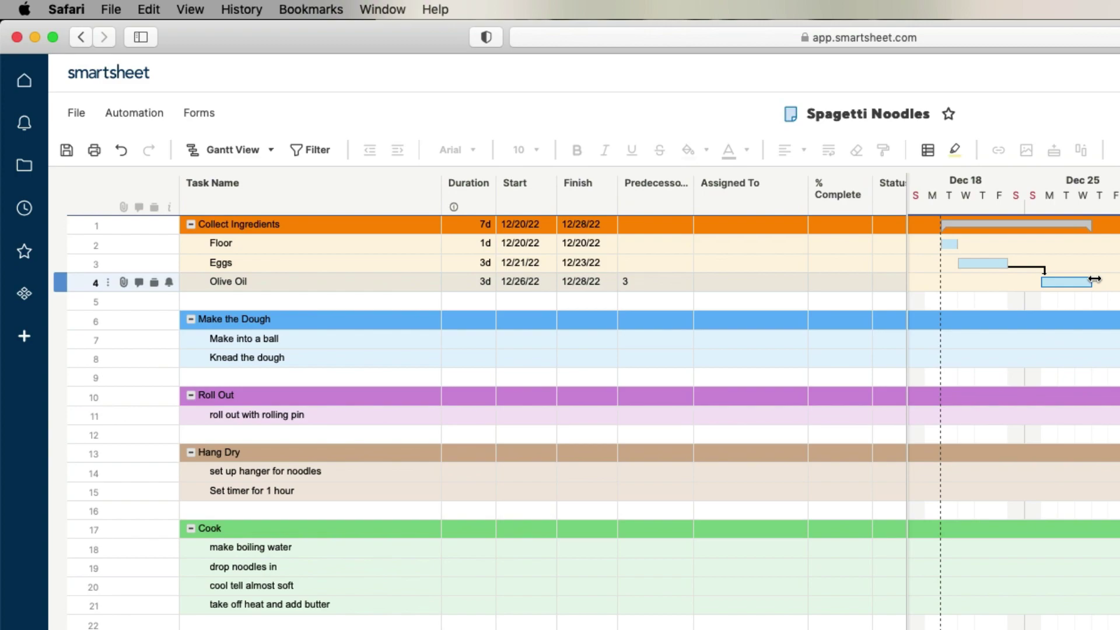
{"action": "left_click_drag", "start_coordinate": [1052, 265], "coordinate": [959, 243]}
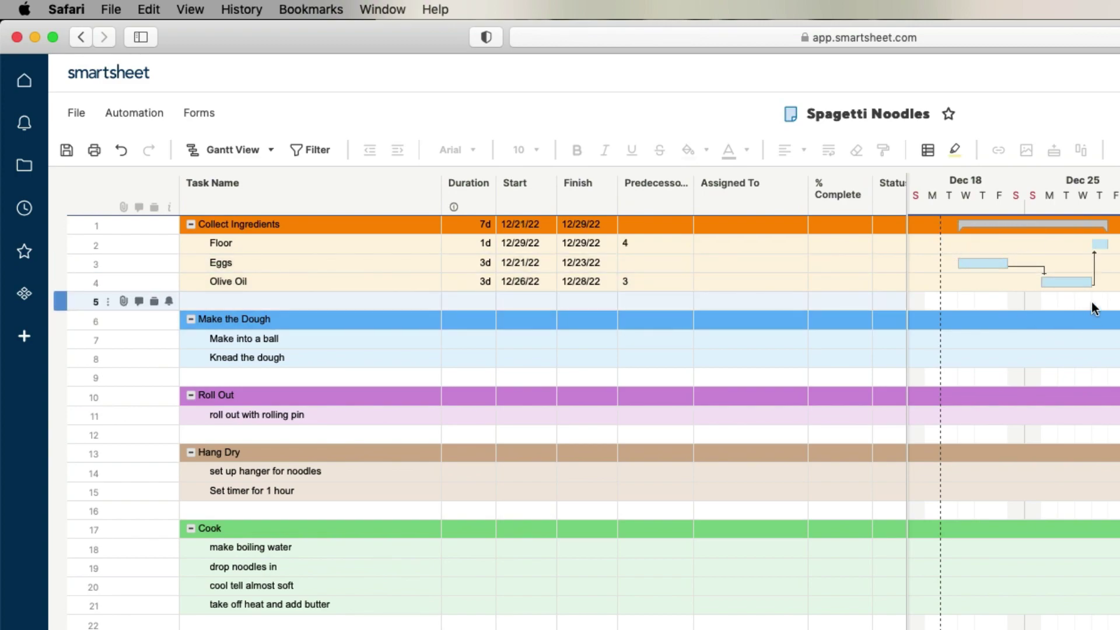
{"action": "left_click", "coordinate": [115, 151]}
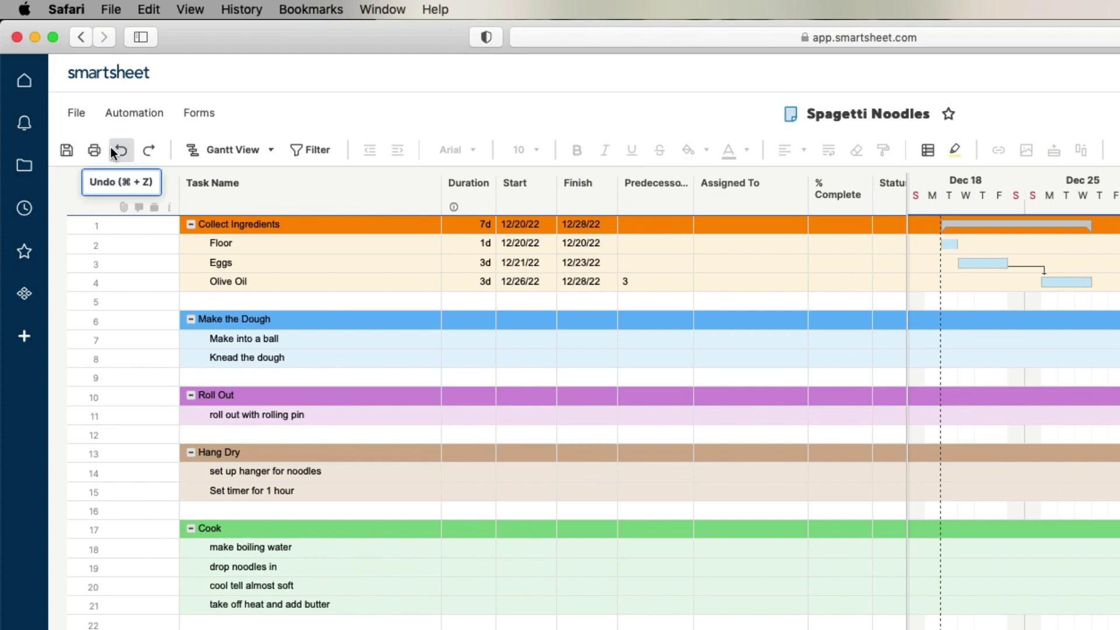
- Set the Floor, Eggs and Olive Oil bars to orange in Color Settings, then save
{"action": "right_click", "coordinate": [949, 244]}
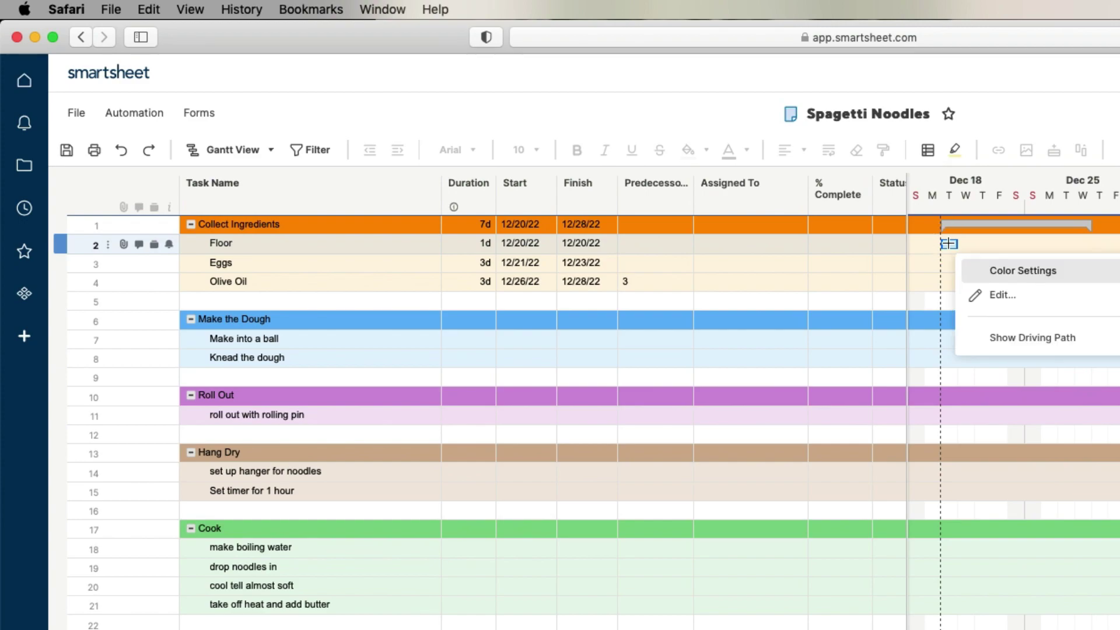
{"action": "left_click", "coordinate": [1002, 269]}
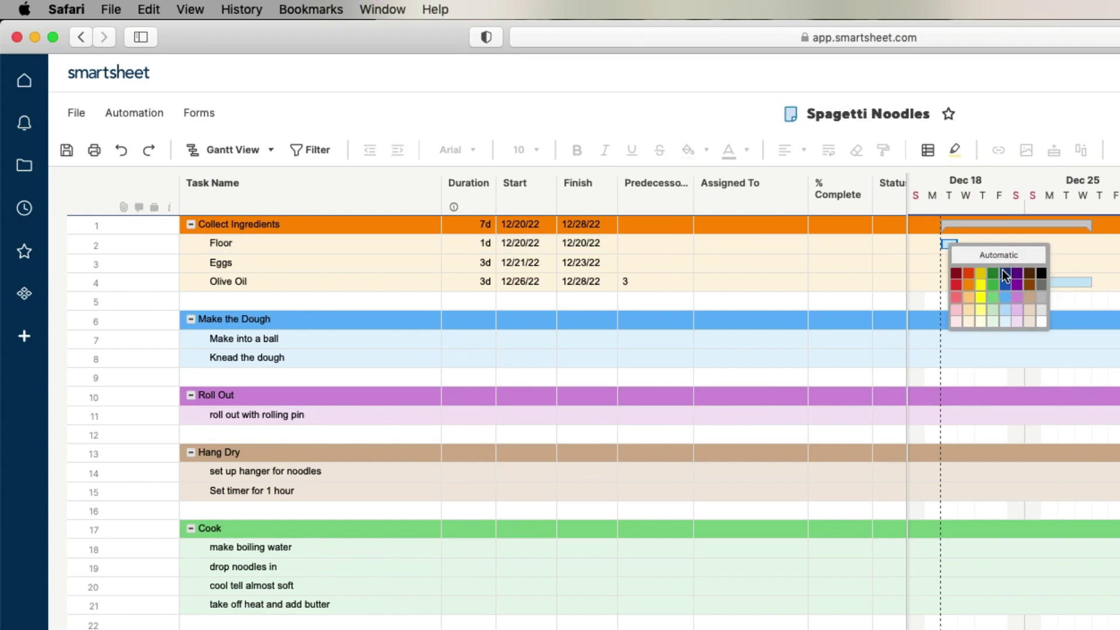
{"action": "left_click", "coordinate": [970, 285]}
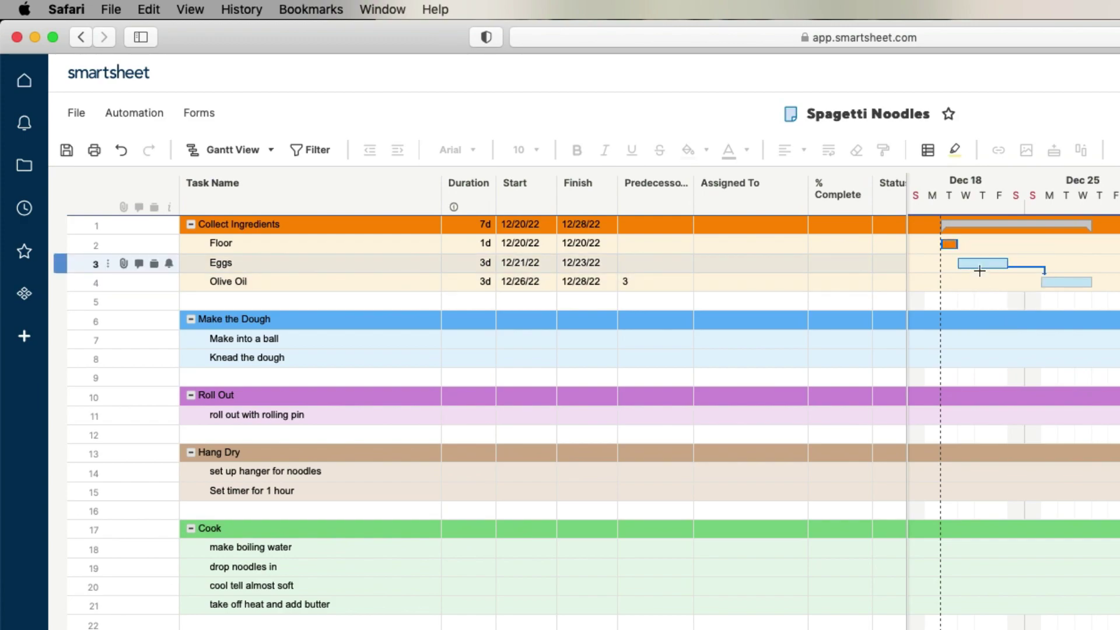
{"action": "right_click", "coordinate": [979, 263]}
{"action": "left_click", "coordinate": [1009, 291]}
{"action": "left_click", "coordinate": [1000, 305]}
{"action": "right_click", "coordinate": [1050, 286]}
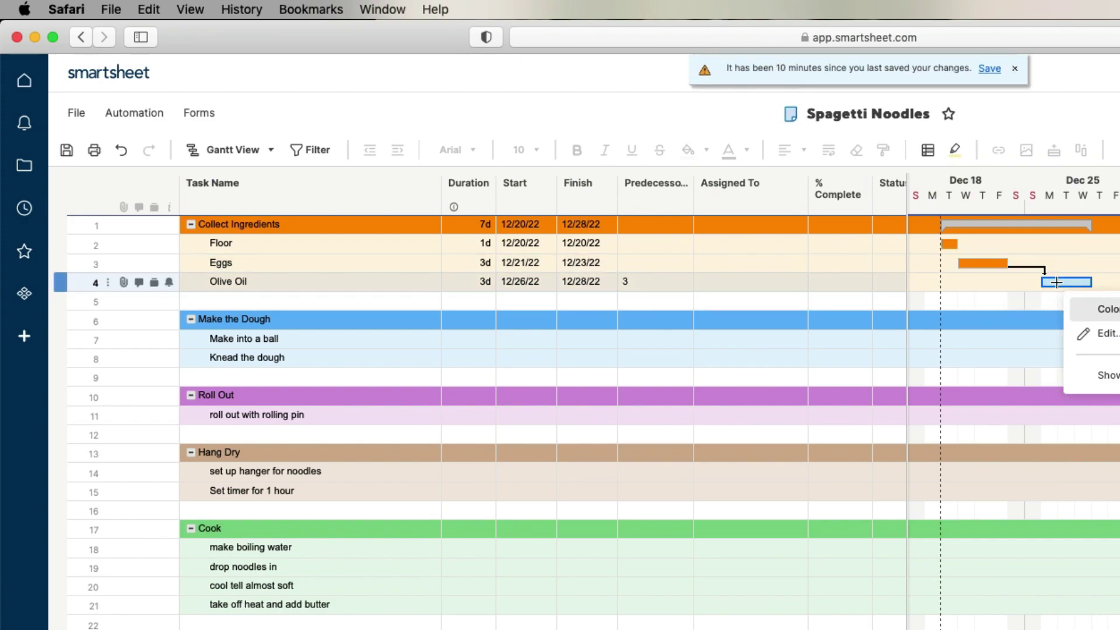
{"action": "left_click", "coordinate": [1085, 312]}
{"action": "left_click", "coordinate": [1071, 320]}
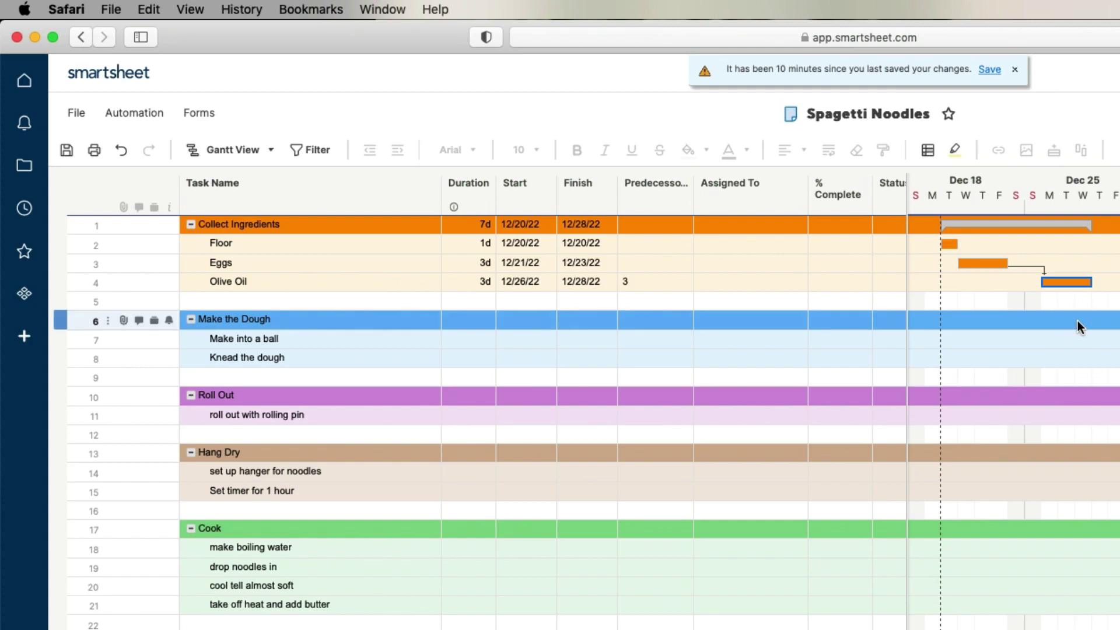
{"action": "left_click", "coordinate": [986, 72]}
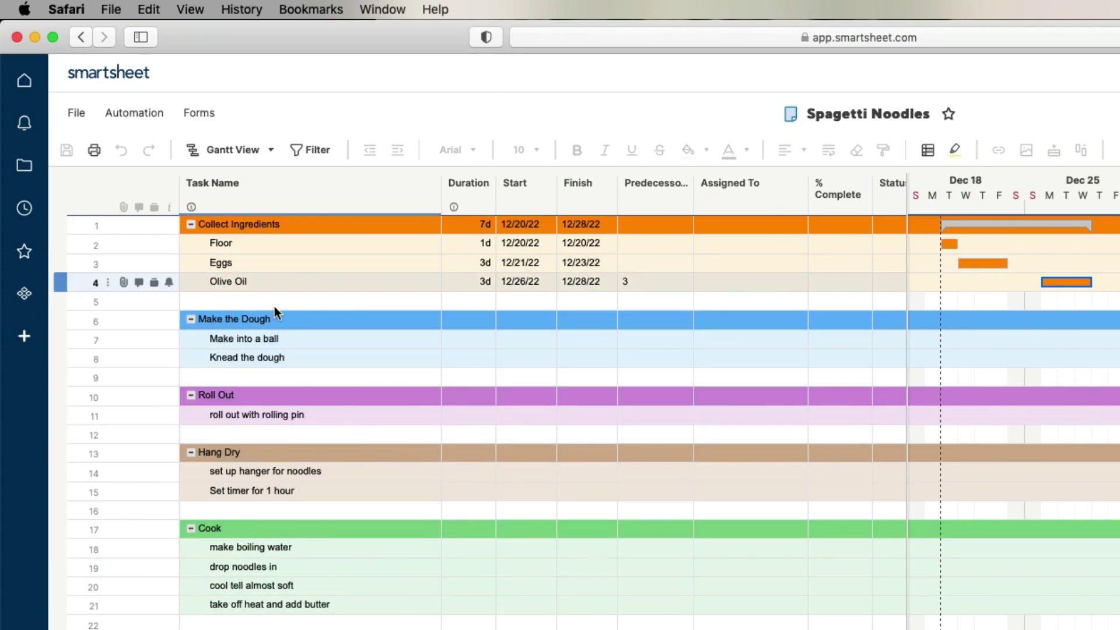
- Start Make into a ball on Dec 27 and schedule Knead the dough Jan 3–5
{"action": "left_click", "coordinate": [540, 340]}
{"action": "left_click", "coordinate": [547, 339]}
{"action": "left_click", "coordinate": [622, 452]}
{"action": "left_click", "coordinate": [551, 358]}
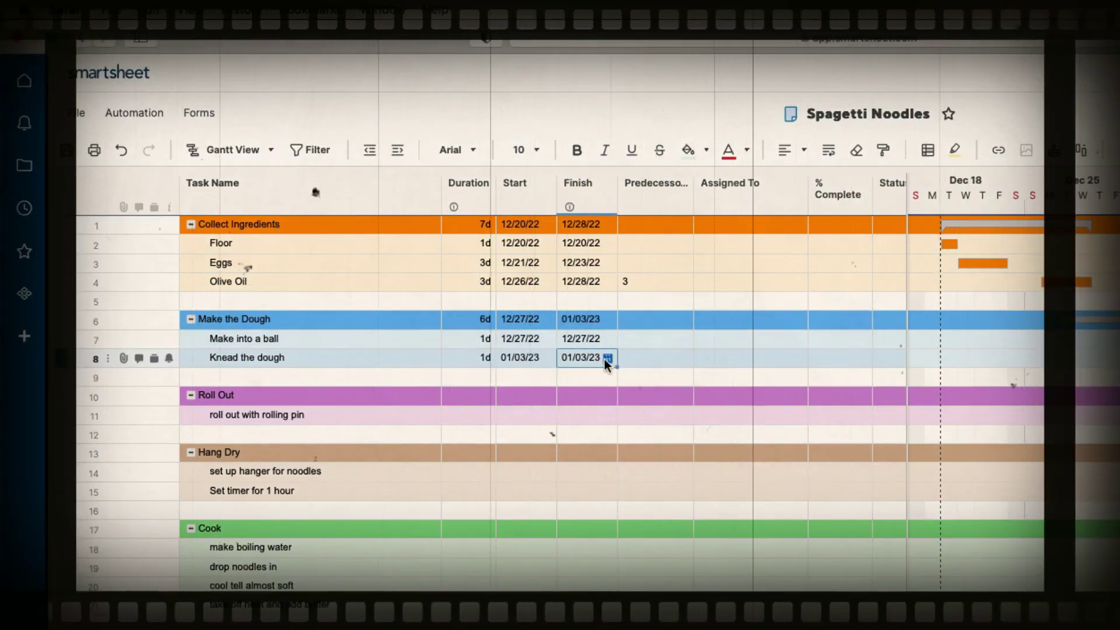
{"action": "left_click", "coordinate": [517, 414]}
{"action": "left_click", "coordinate": [545, 415]}
- Schedule the roll-out task from January 17 to January 19
{"action": "left_click", "coordinate": [630, 493]}
{"action": "left_click", "coordinate": [600, 415]}
{"action": "left_click", "coordinate": [607, 415]}
{"action": "left_click", "coordinate": [732, 495]}
- Schedule the hanger setup Jan 17–Feb 8 and the timer task Mar 7–10
{"action": "left_click", "coordinate": [522, 472]}
{"action": "left_click", "coordinate": [544, 471]}
{"action": "left_click", "coordinate": [618, 551]}
{"action": "left_click", "coordinate": [583, 471]}
{"action": "left_click", "coordinate": [607, 473]}
{"action": "left_click", "coordinate": [774, 477]}
{"action": "left_click", "coordinate": [531, 492]}
{"action": "left_click", "coordinate": [713, 496]}
{"action": "left_click", "coordinate": [713, 495]}
{"action": "left_click", "coordinate": [624, 566]}
{"action": "left_click", "coordinate": [605, 491]}
- Schedule boiling water Mar 13–16 and dropping noodles in Mar 23–24
{"action": "left_click", "coordinate": [754, 408]}
{"action": "left_click", "coordinate": [546, 549]}
{"action": "left_click", "coordinate": [713, 554]}
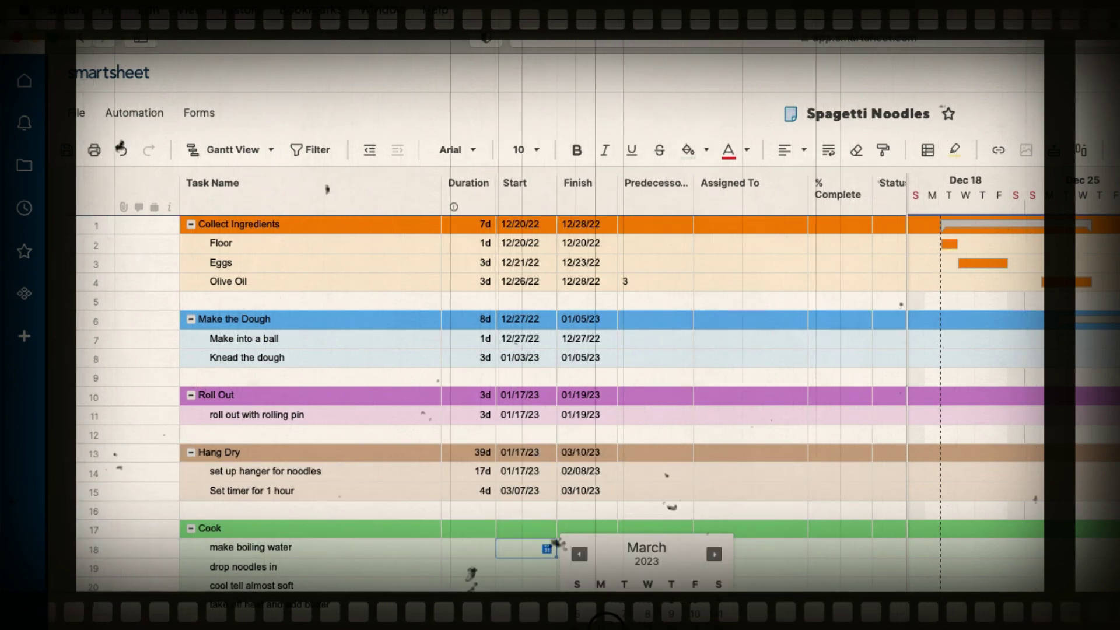
{"action": "left_click", "coordinate": [600, 627]}
{"action": "left_click", "coordinate": [546, 568]}
{"action": "left_click", "coordinate": [716, 576]}
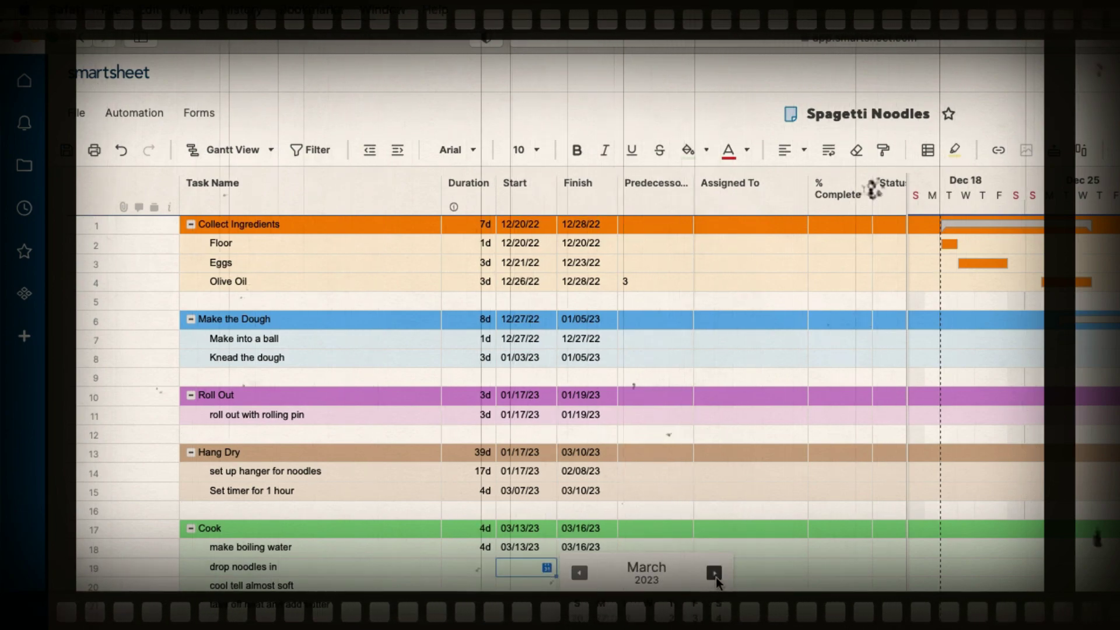
{"action": "left_click", "coordinate": [601, 565]}
- Schedule cooling April 1–10 and the butter step April 18–20
{"action": "left_click", "coordinate": [546, 585]}
{"action": "left_click", "coordinate": [713, 590]}
{"action": "left_click", "coordinate": [714, 589]}
{"action": "left_click", "coordinate": [714, 589]}
{"action": "left_click", "coordinate": [714, 589]}
{"action": "left_click", "coordinate": [718, 627]}
{"action": "left_click", "coordinate": [546, 604]}
{"action": "left_click", "coordinate": [586, 604]}
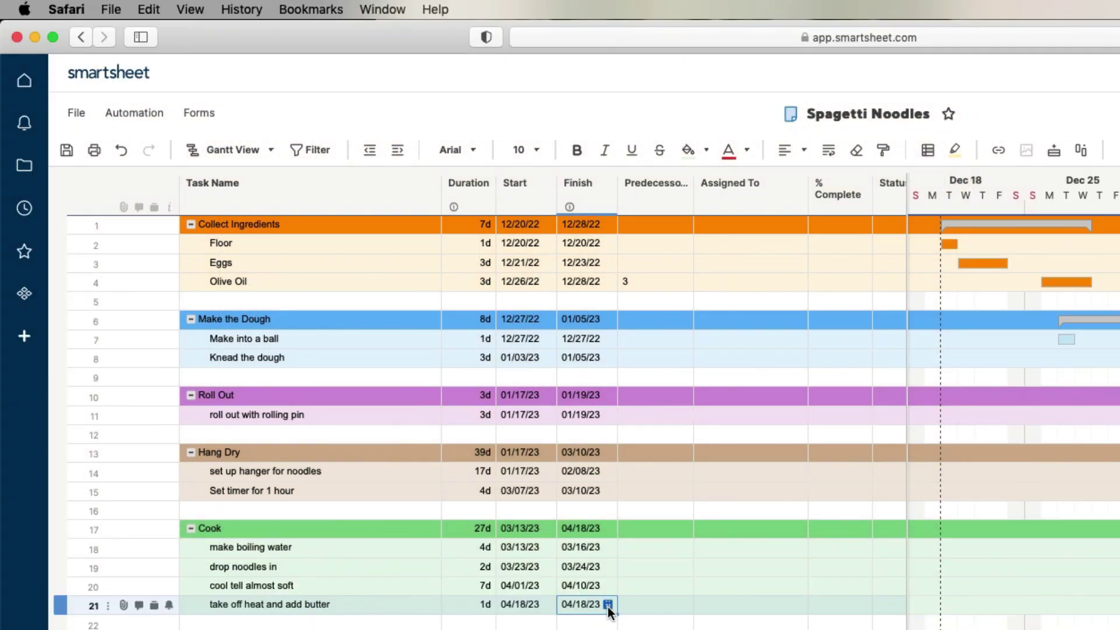
{"action": "left_click", "coordinate": [741, 629]}
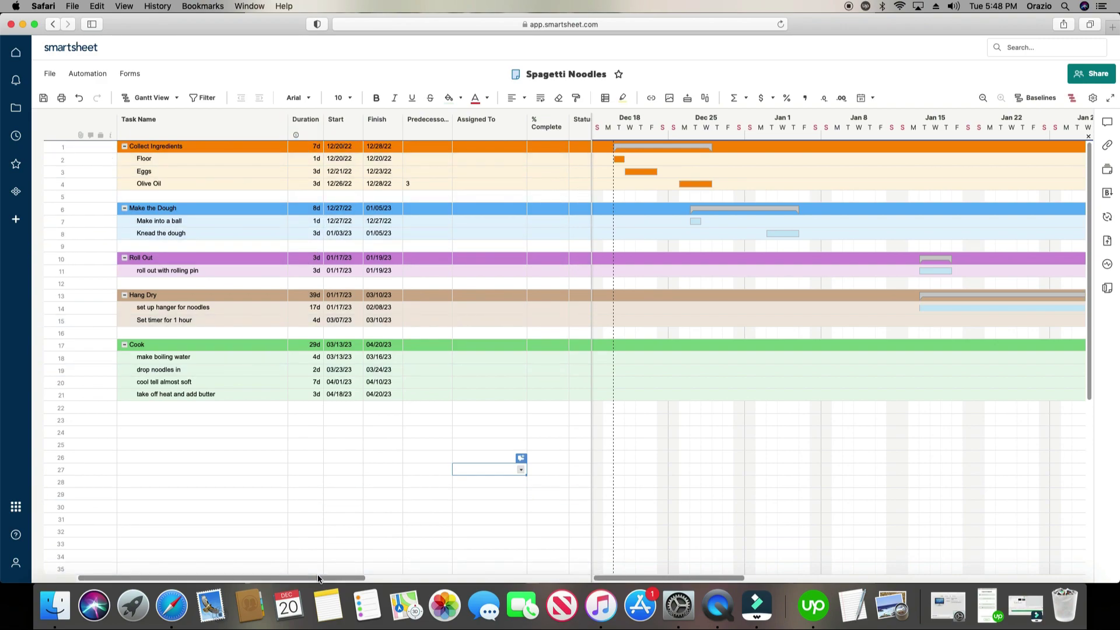
{"action": "left_click_drag", "start_coordinate": [324, 578], "coordinate": [382, 579]}
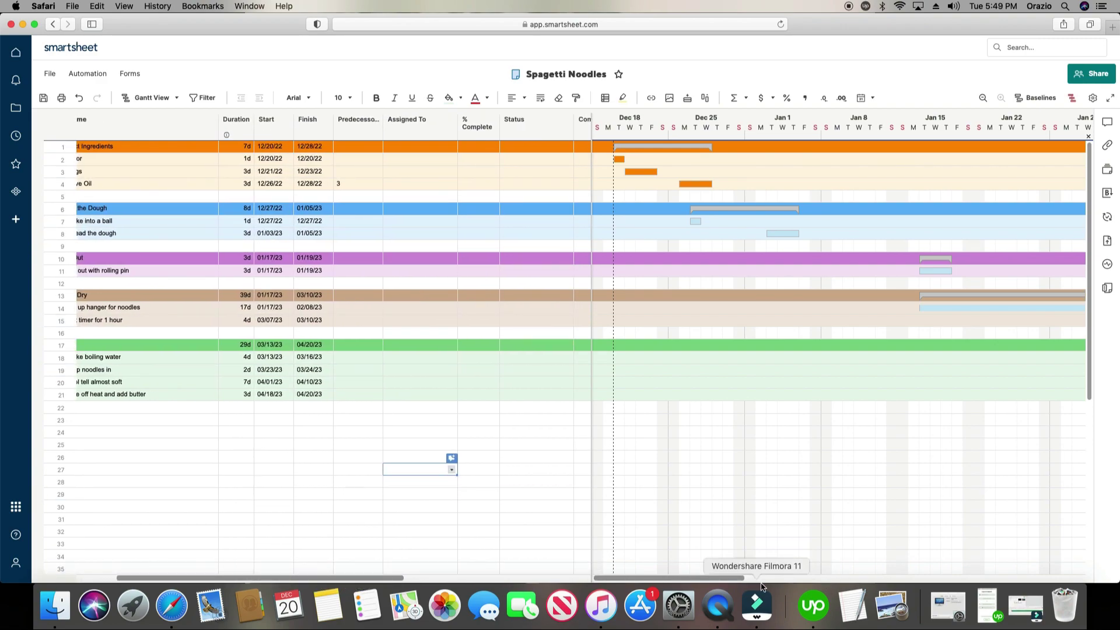
- Shift the Knead the dough bar one day earlier to 01/02/23–01/04/23
{"action": "mouse_move", "coordinate": [697, 579]}
{"action": "left_mouse_down"}
{"action": "mouse_move", "coordinate": [1059, 579]}
{"action": "mouse_move", "coordinate": [682, 581]}
{"action": "left_mouse_up"}
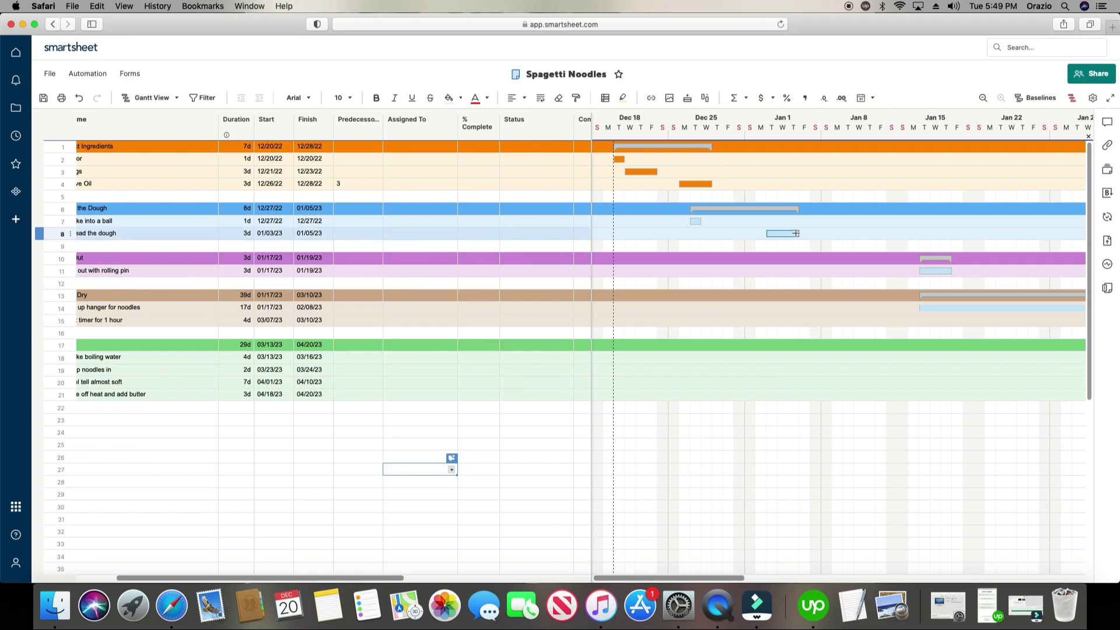
{"action": "mouse_move", "coordinate": [795, 233]}
{"action": "left_mouse_down"}
{"action": "mouse_move", "coordinate": [930, 245]}
{"action": "mouse_move", "coordinate": [785, 245]}
{"action": "left_mouse_up"}
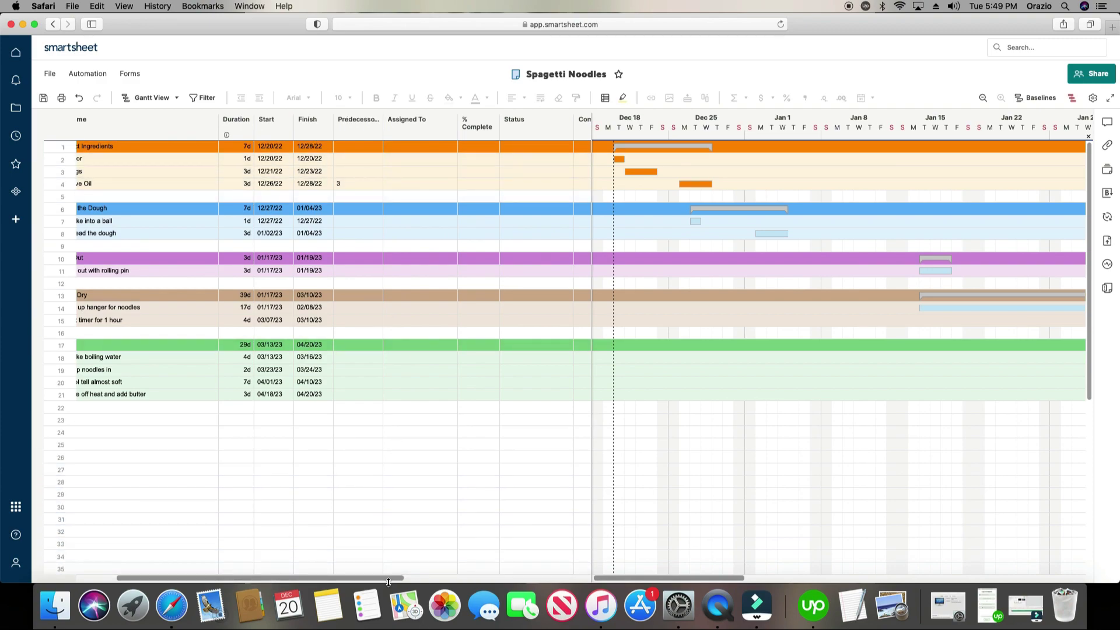
{"action": "left_click_drag", "start_coordinate": [387, 577], "coordinate": [360, 579]}
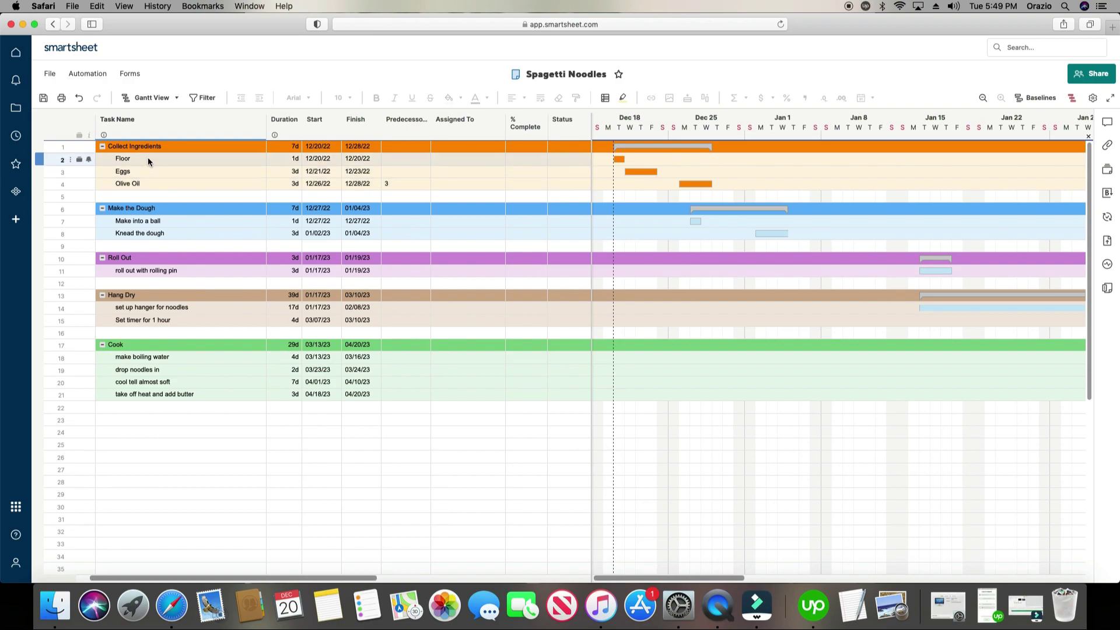
- Enter and then clear a mistaken predecessor 2 on Olive Oil
{"action": "left_click", "coordinate": [411, 184]}
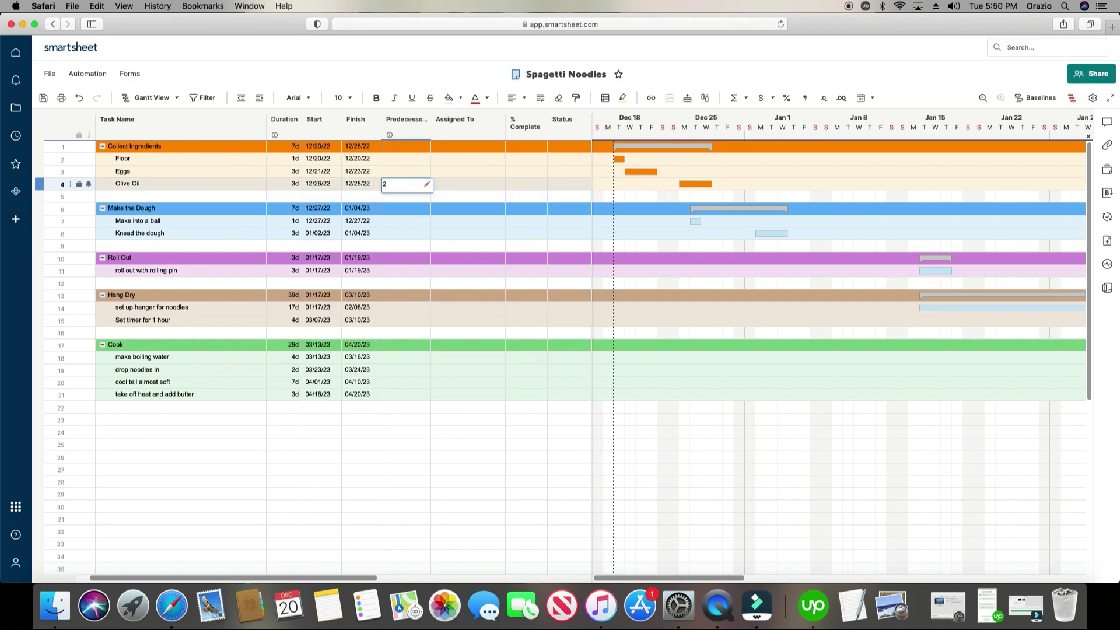
{"action": "key", "text": "Return"}
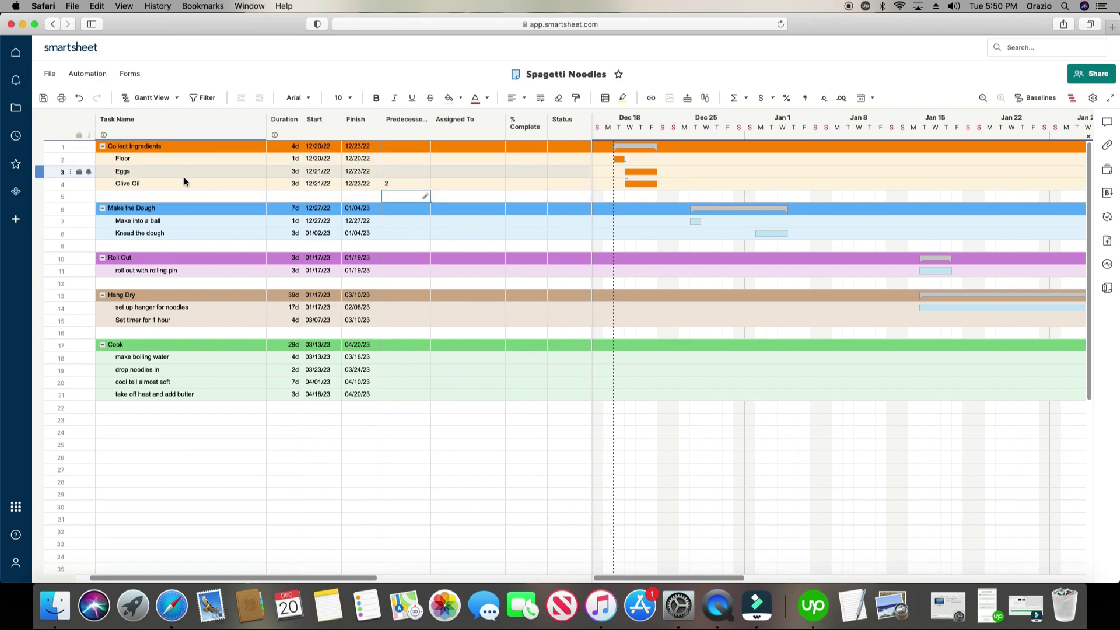
{"action": "left_click", "coordinate": [416, 185]}
{"action": "key", "text": "Delete"}
- Set Eggs' predecessor to row 2 and Olive Oil's predecessor to row 3
{"action": "left_click", "coordinate": [418, 162]}
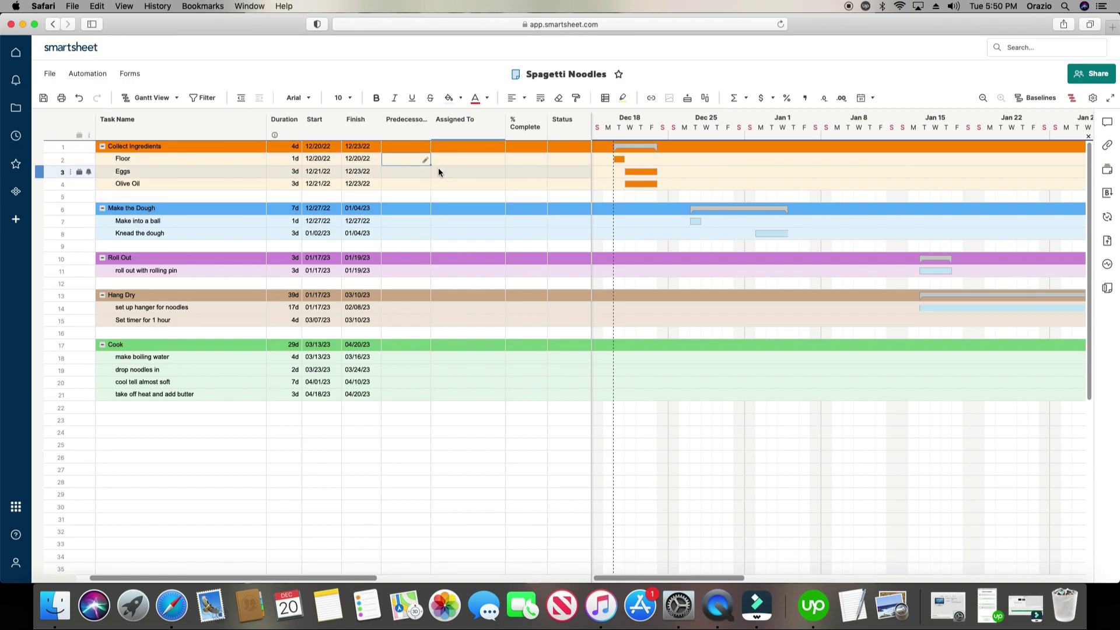
{"action": "left_click", "coordinate": [403, 172]}
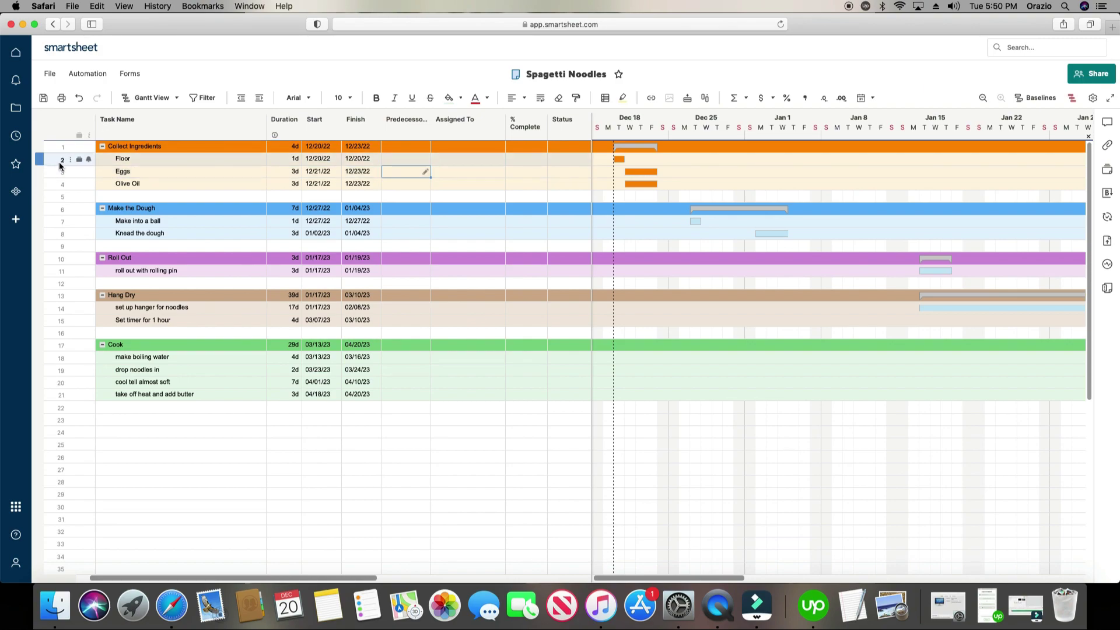
{"action": "type", "text": "2"}
{"action": "key", "text": "Return"}
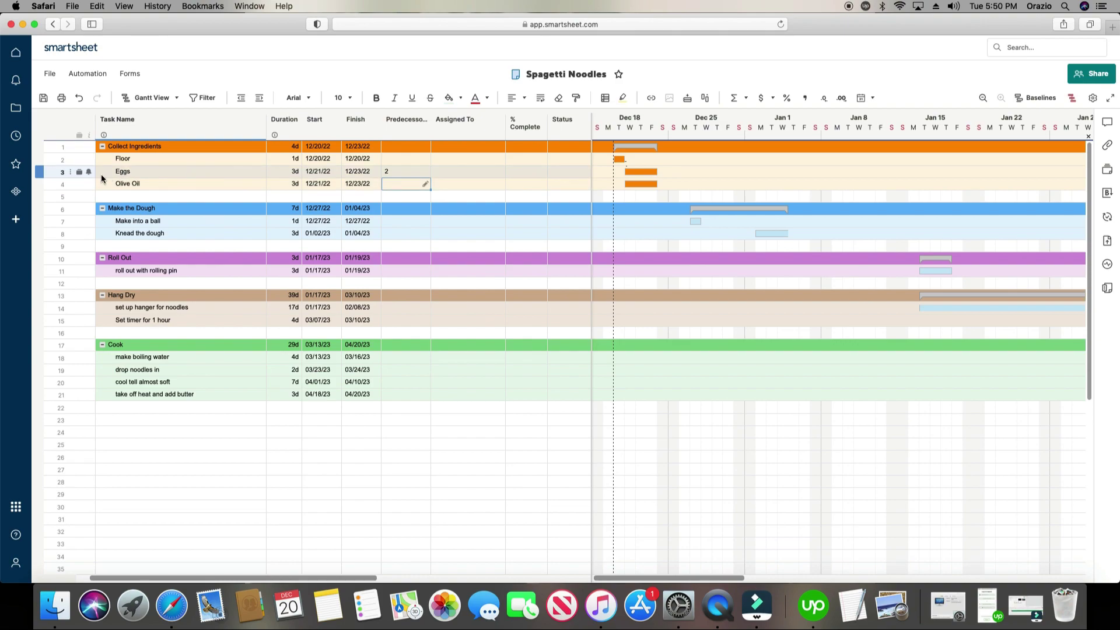
{"action": "left_click", "coordinate": [412, 187]}
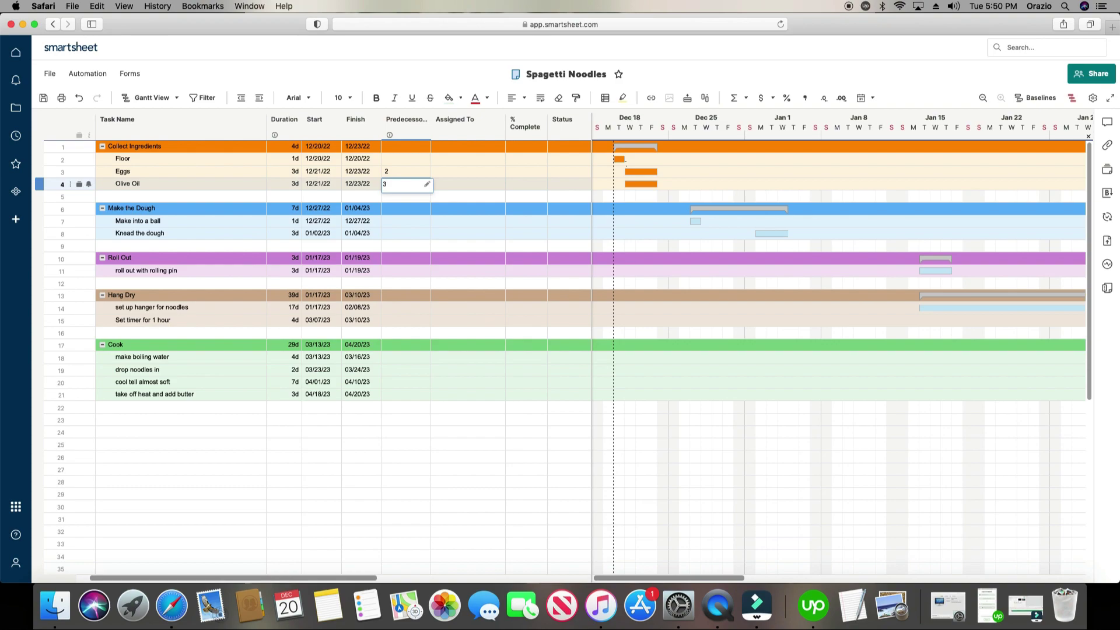
{"action": "type", "text": "3"}
{"action": "key", "text": "Return"}
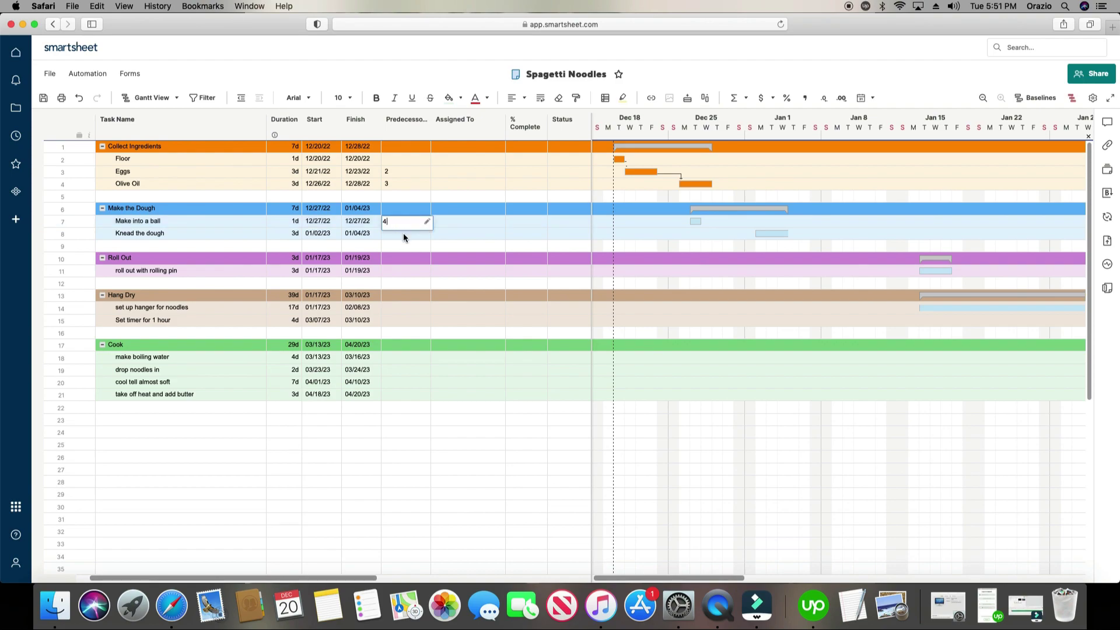
- Enter predecessors 4, 7, 8 and 11 for the dough, roll-out and hanger tasks
{"action": "key", "text": "Return"}
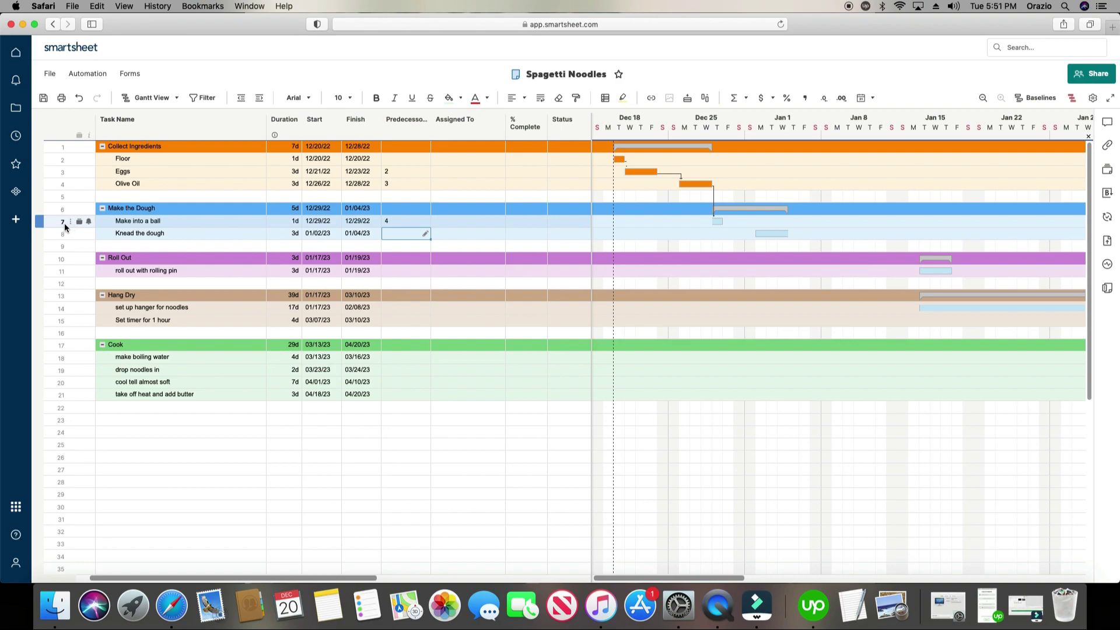
{"action": "type", "text": "7"}
{"action": "left_click", "coordinate": [405, 271]}
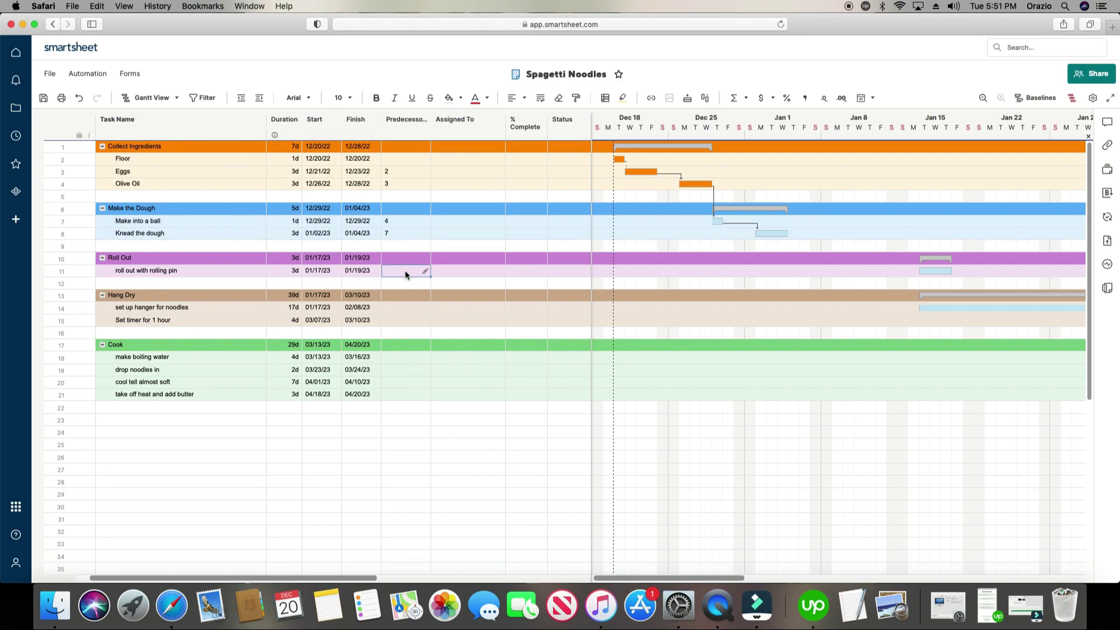
{"action": "type", "text": "8"}
{"action": "left_click", "coordinate": [407, 307]}
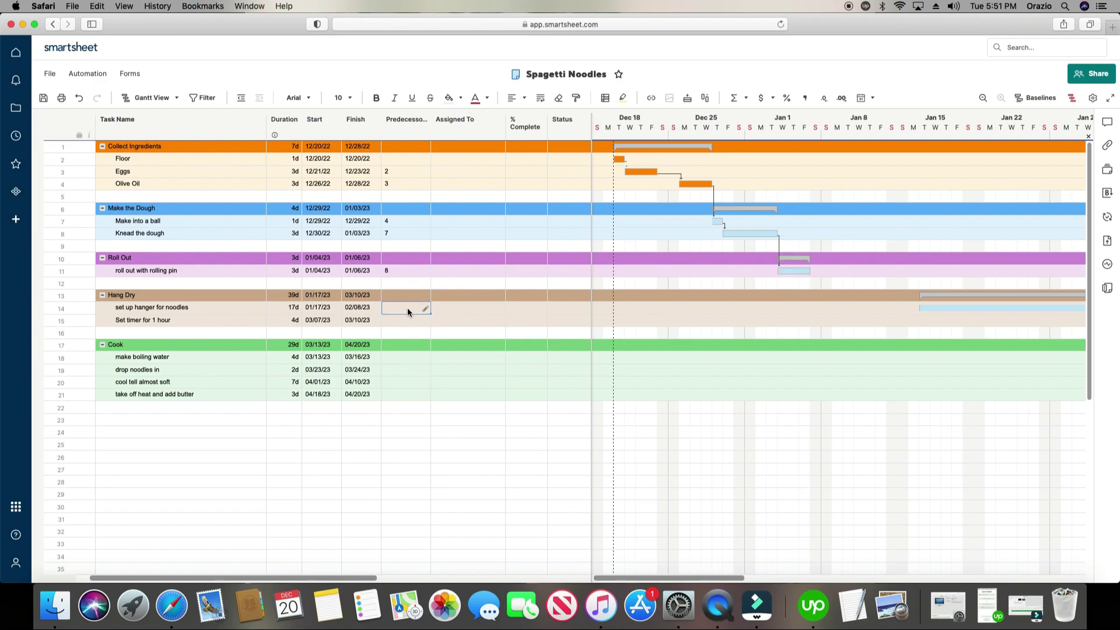
{"action": "left_click", "coordinate": [405, 320]}
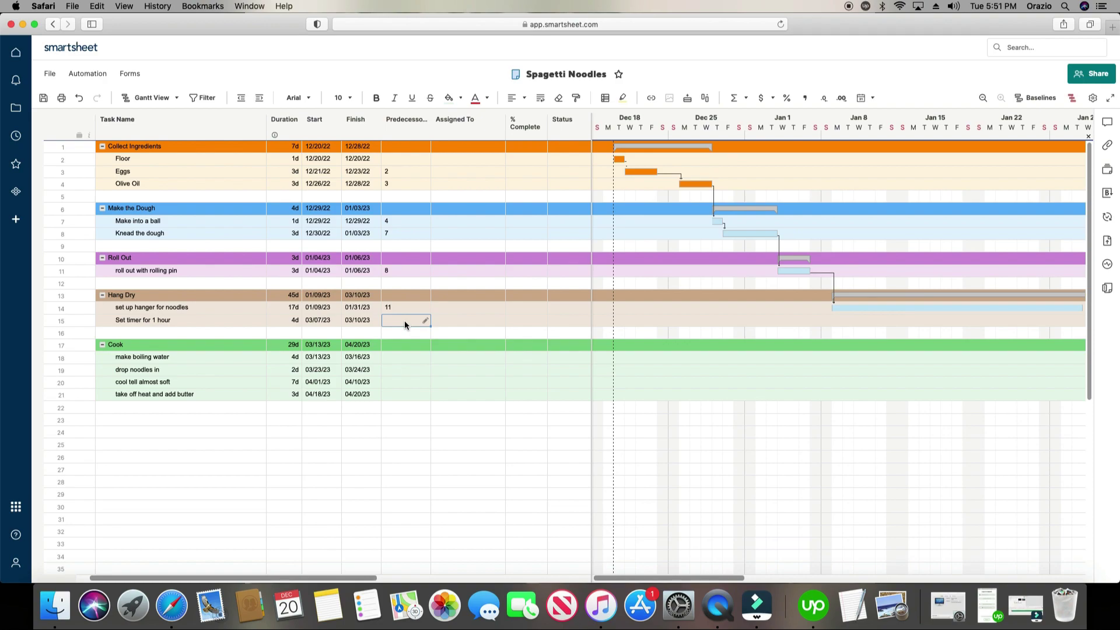
- Enter predecessors 14, 15 and 18, then fill 19 and 20 into the last Cook tasks
{"action": "type", "text": "14"}
{"action": "left_click", "coordinate": [407, 356]}
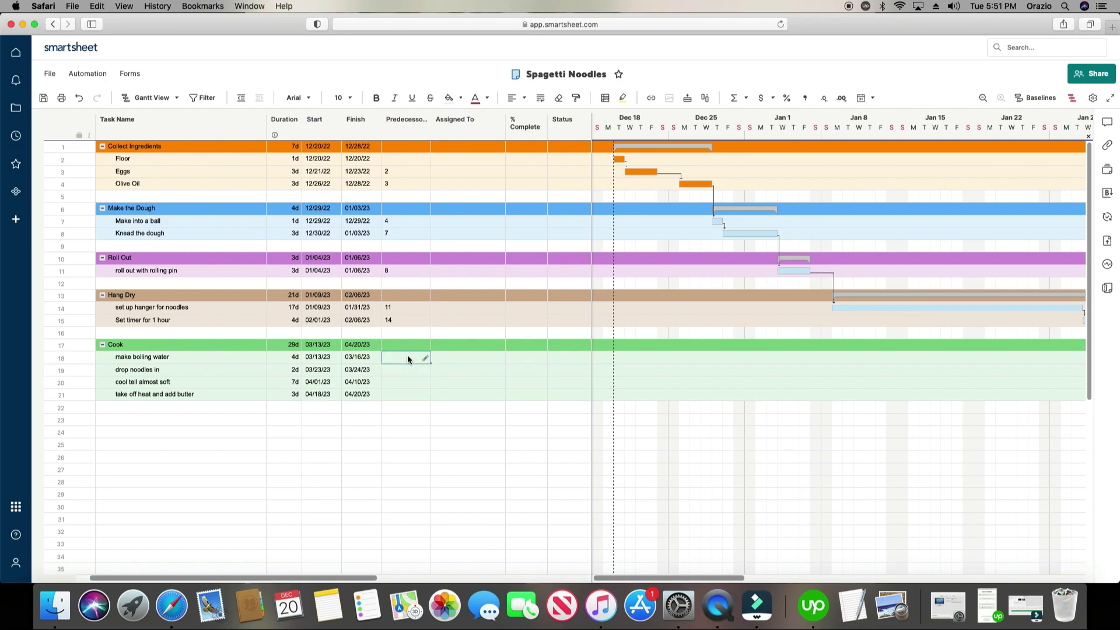
{"action": "left_click", "coordinate": [408, 369]}
{"action": "type", "text": "18"}
{"action": "left_click", "coordinate": [428, 380]}
{"action": "left_click_drag", "start_coordinate": [429, 381], "coordinate": [425, 393]}
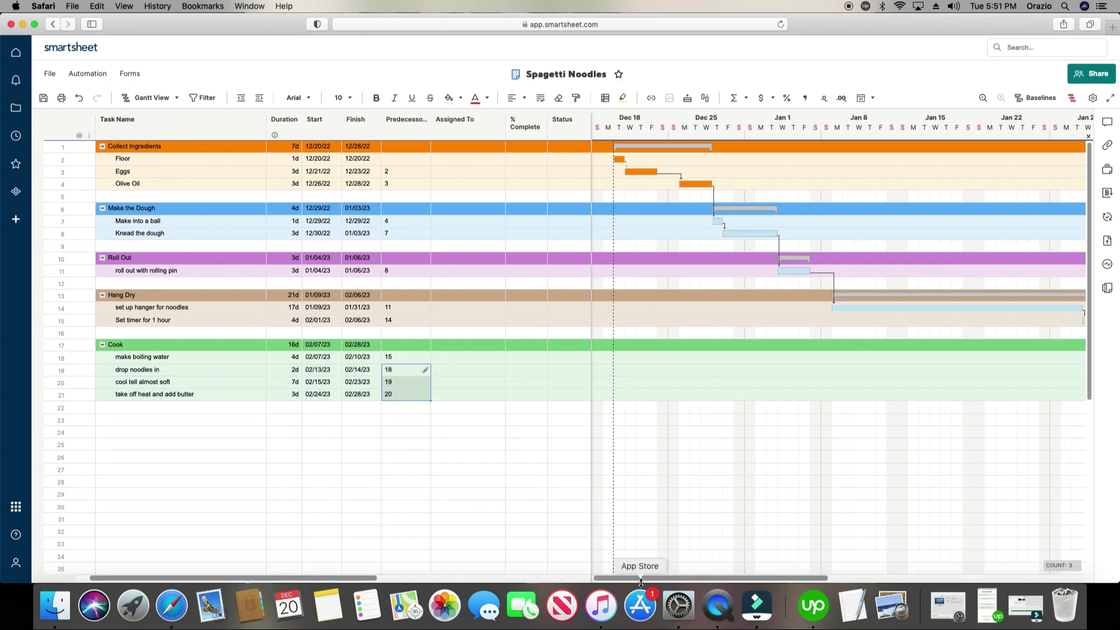
{"action": "left_click_drag", "start_coordinate": [634, 578], "coordinate": [690, 579]}
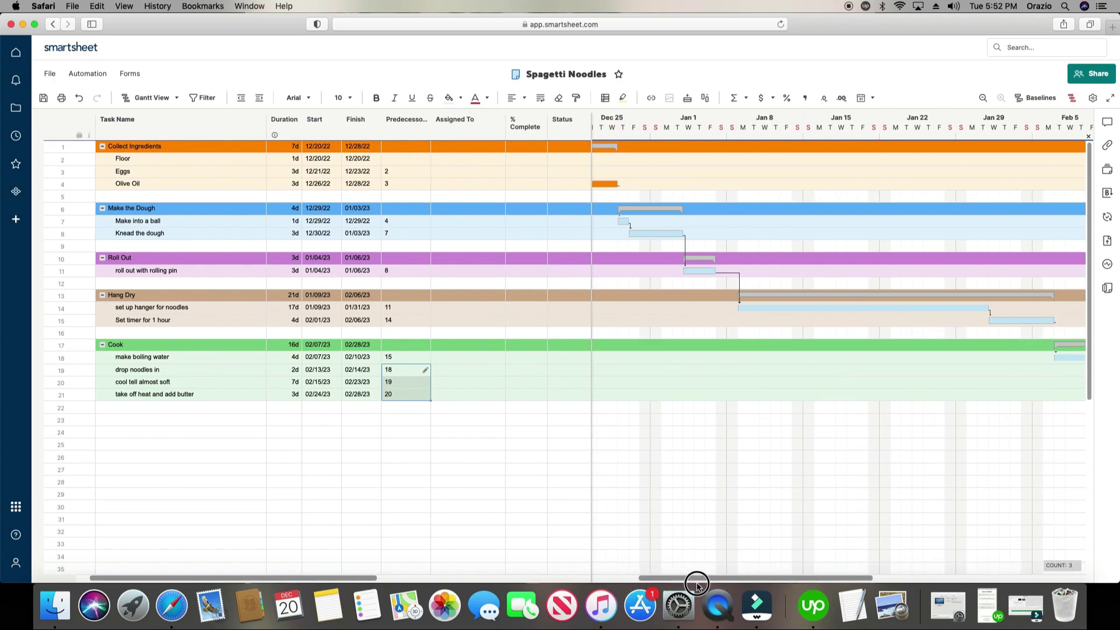
{"action": "left_click_drag", "start_coordinate": [794, 309], "coordinate": [849, 311]}
{"action": "left_click", "coordinate": [642, 348]}
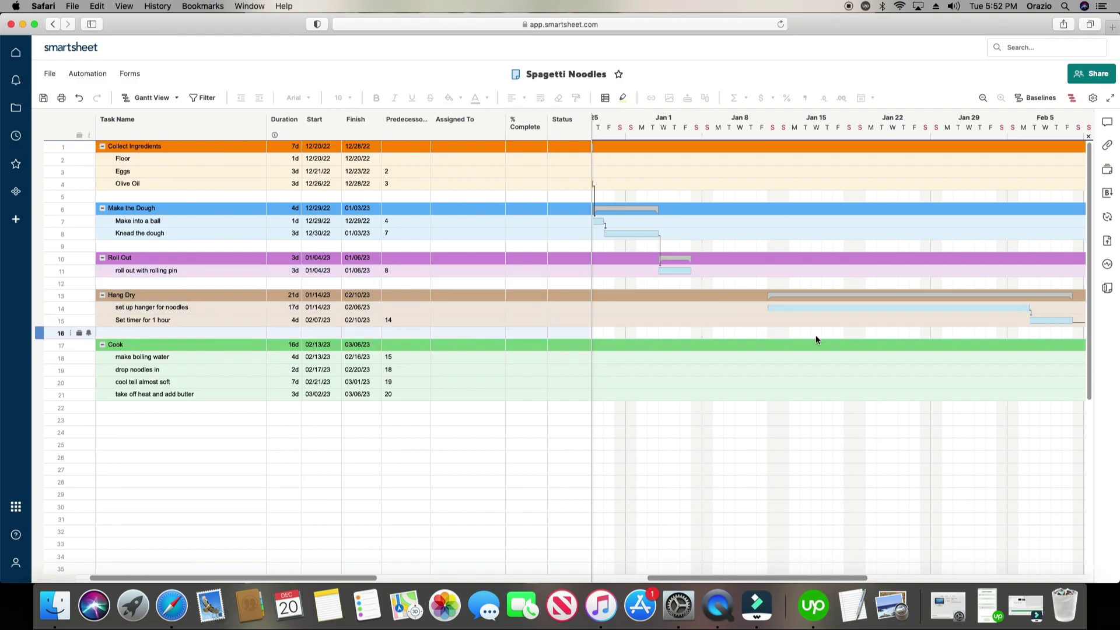
{"action": "left_click_drag", "start_coordinate": [814, 308], "coordinate": [327, 309]}
{"action": "left_click", "coordinate": [391, 312]}
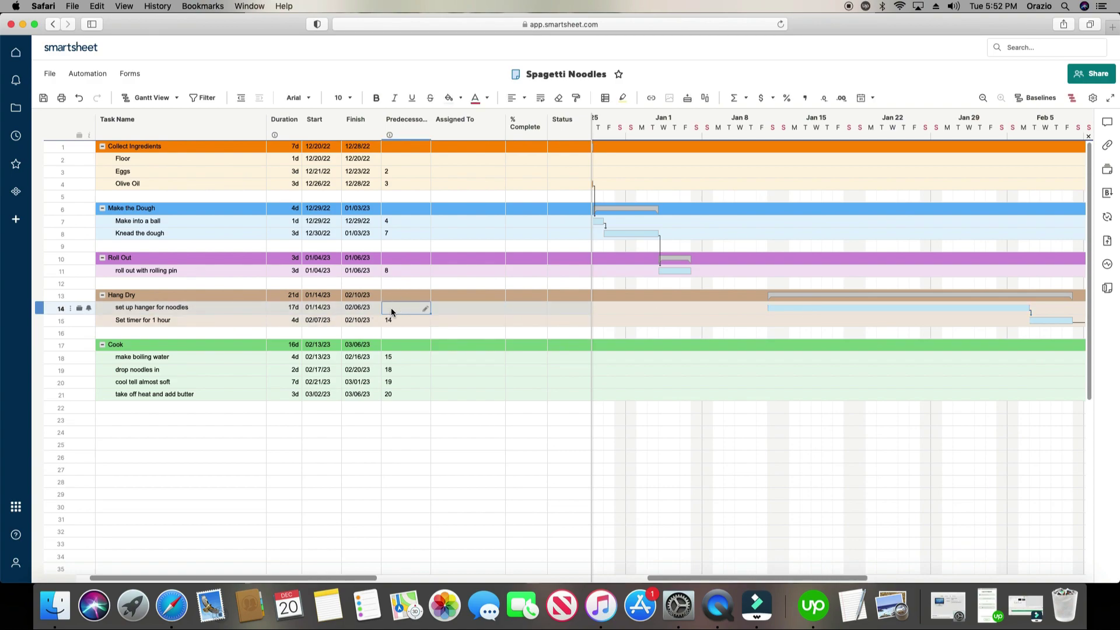
{"action": "type", "text": "11"}
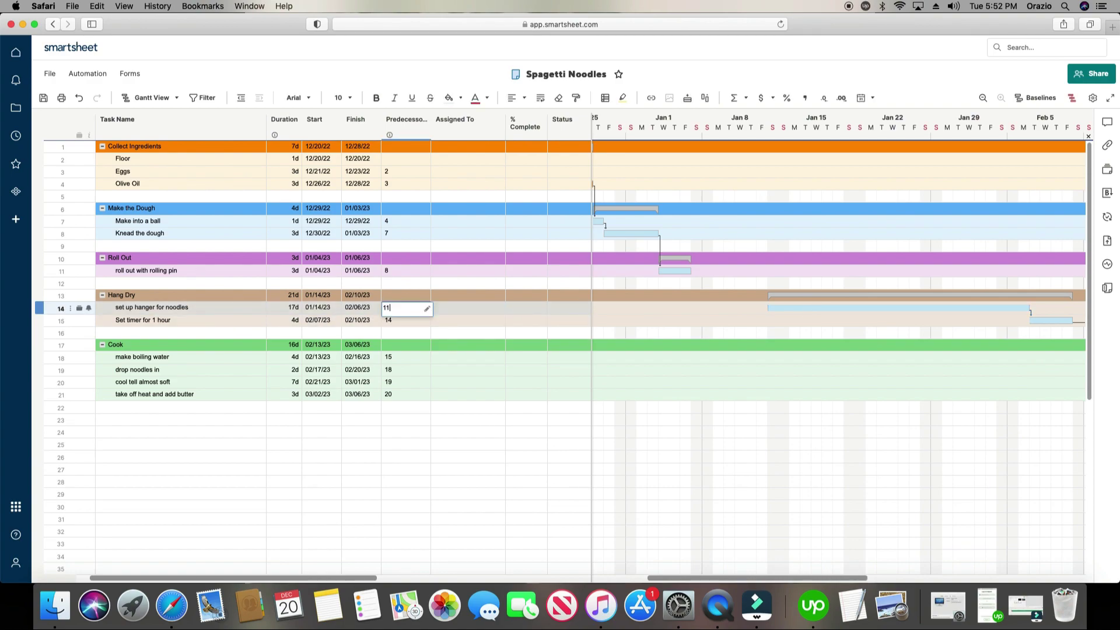
{"action": "key", "text": "Return"}
- Assign Floor to the listed contact and decline the notification offer with Not right now
{"action": "left_click", "coordinate": [491, 420]}
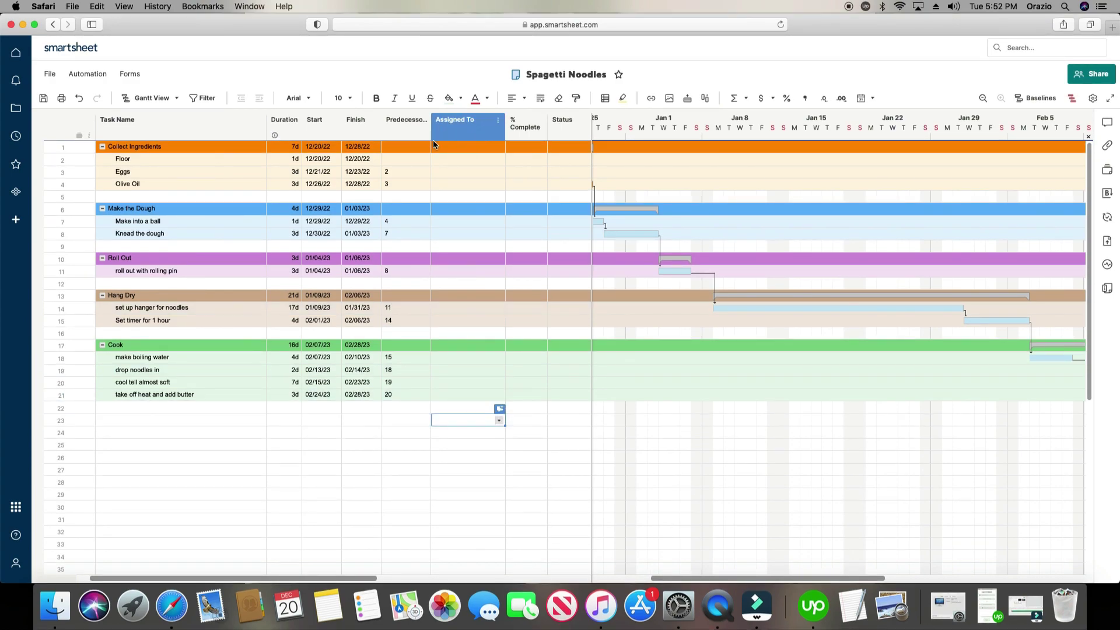
{"action": "left_click", "coordinate": [454, 160]}
{"action": "left_click", "coordinate": [499, 160]}
{"action": "left_click", "coordinate": [493, 182]}
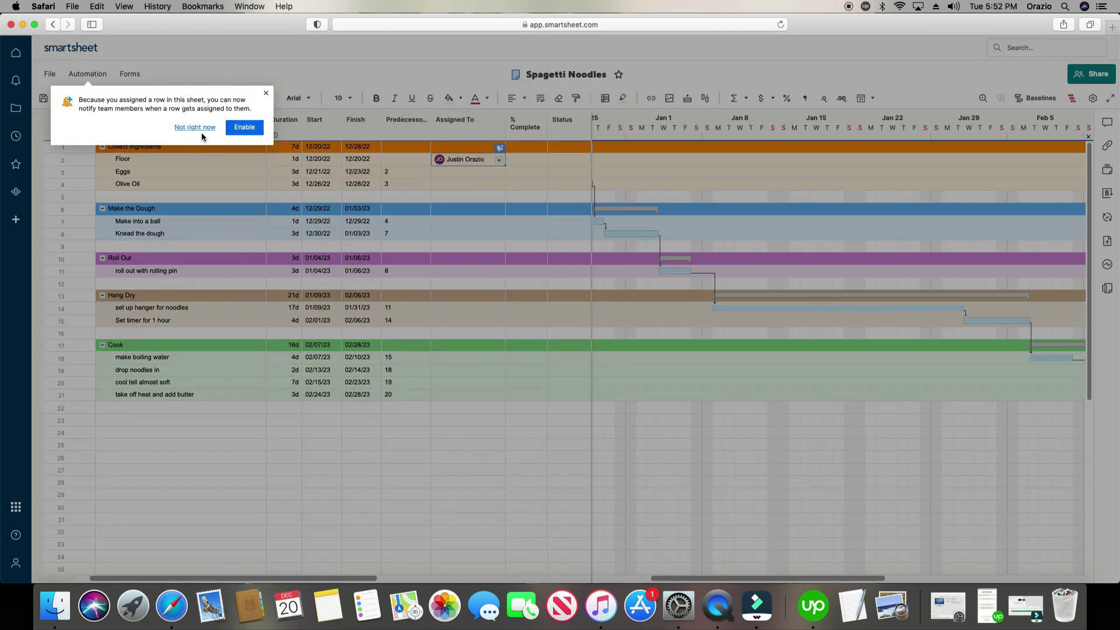
{"action": "left_click", "coordinate": [201, 133]}
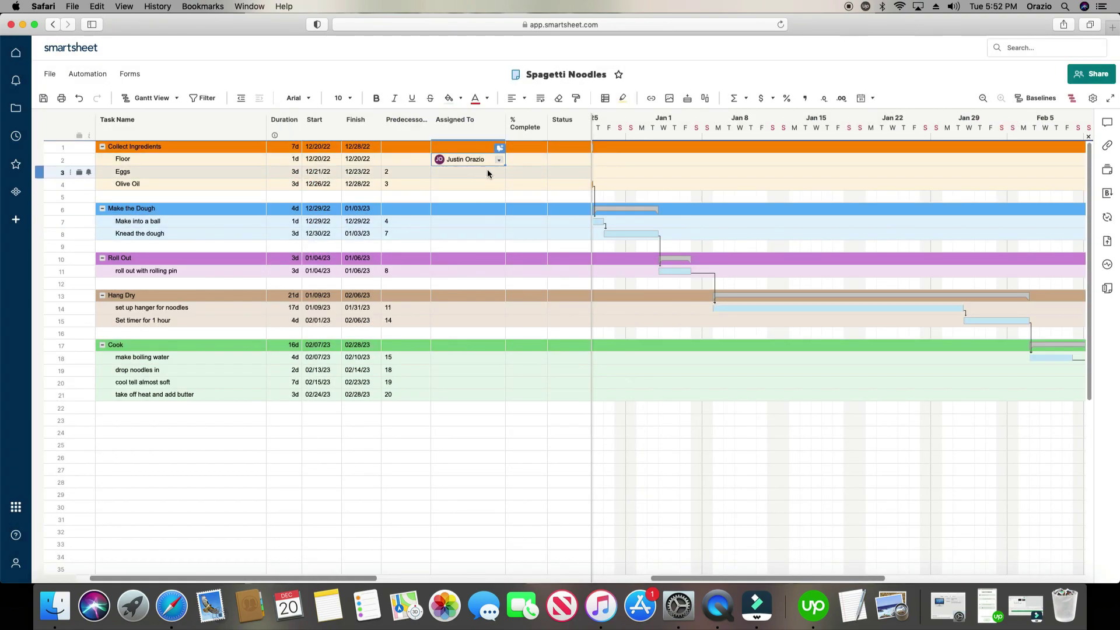
{"action": "left_click", "coordinate": [534, 163]}
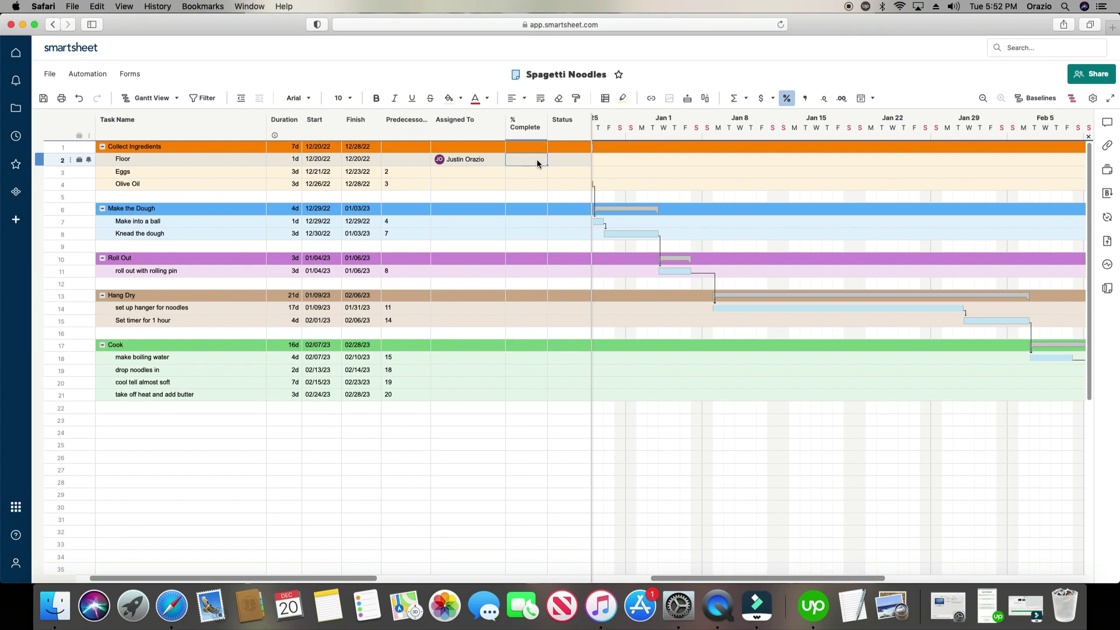
- Enter 50%, 25% and 25% complete for Floor, Eggs and Olive Oil
{"action": "type", "text": "50"}
{"action": "left_click", "coordinate": [514, 173]}
{"action": "type", "text": "25"}
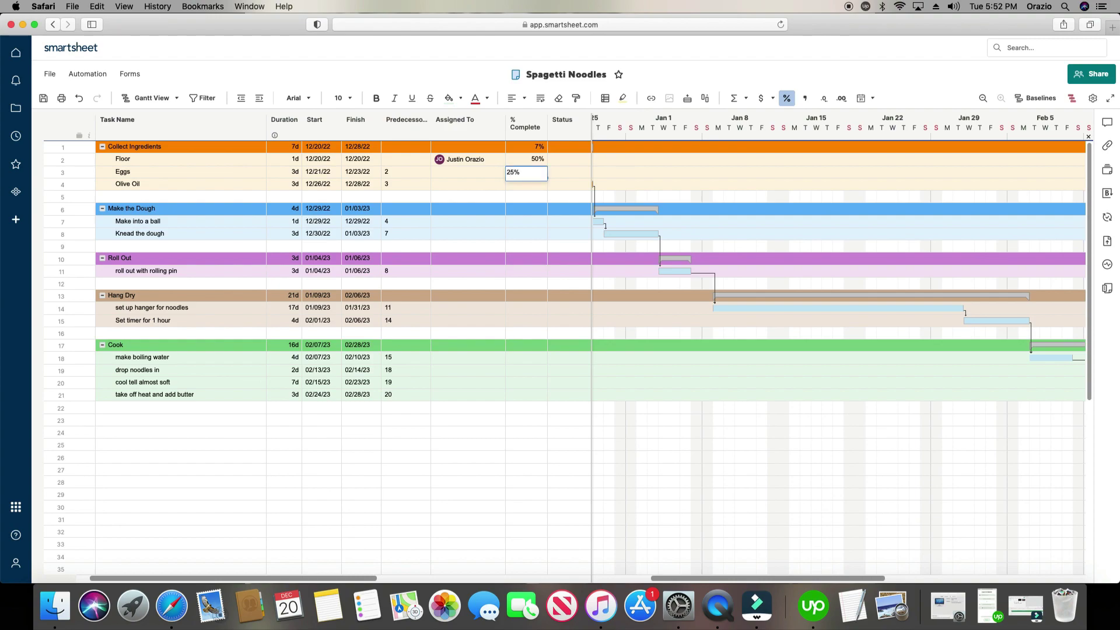
{"action": "left_click", "coordinate": [569, 170]}
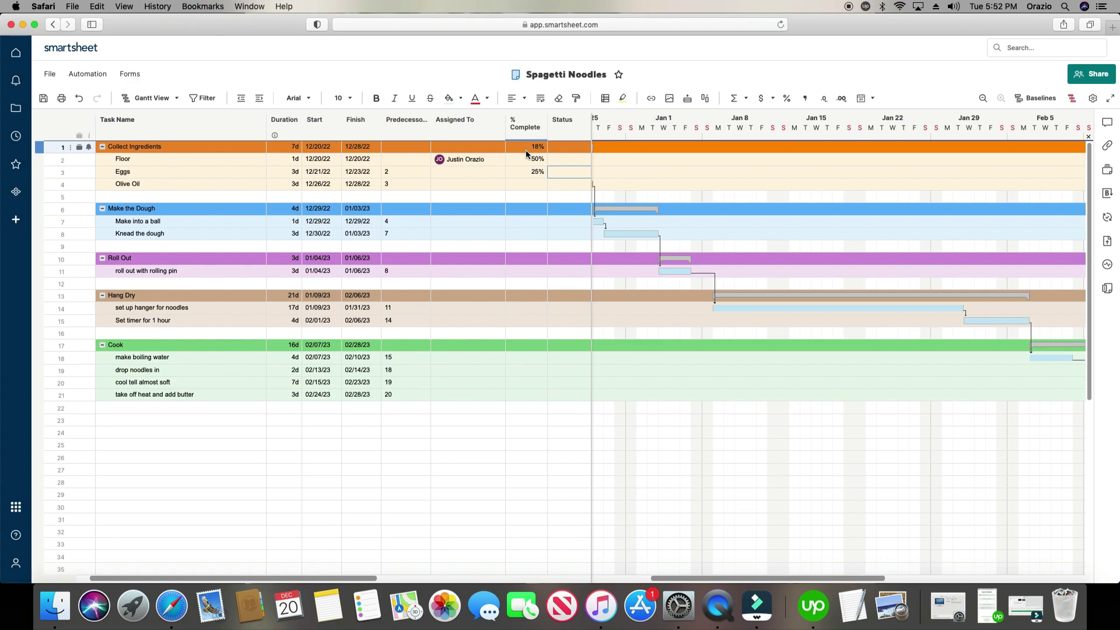
{"action": "left_click", "coordinate": [533, 186]}
{"action": "type", "text": "25"}
{"action": "key", "text": "Return"}
{"action": "left_click", "coordinate": [582, 170]}
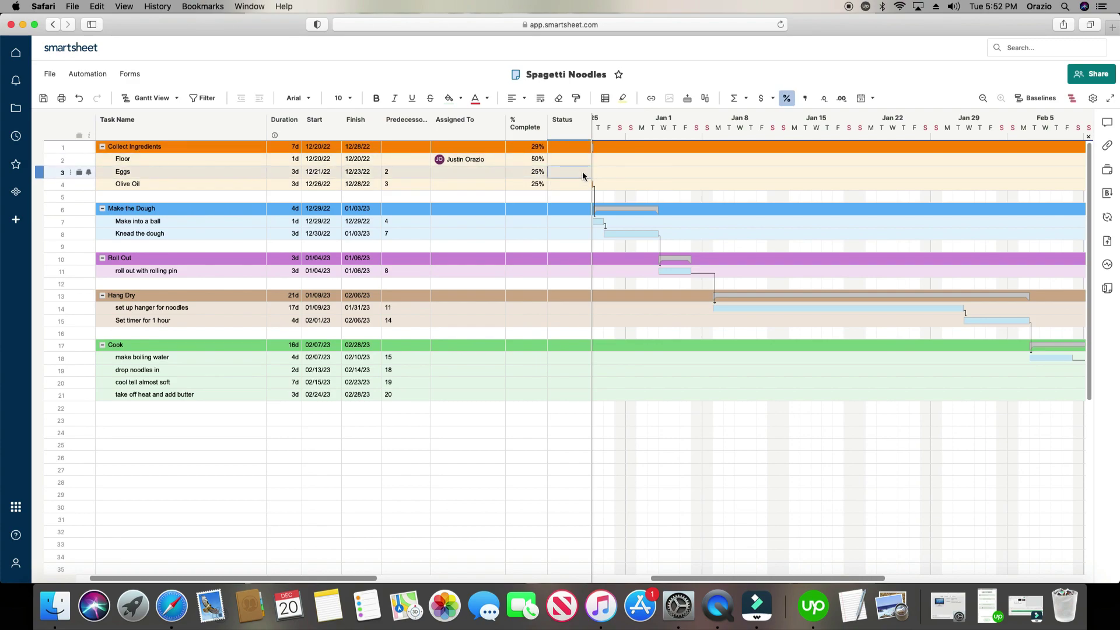
- Revise Floor, Eggs and Olive Oil to 100% complete
{"action": "left_click", "coordinate": [532, 162]}
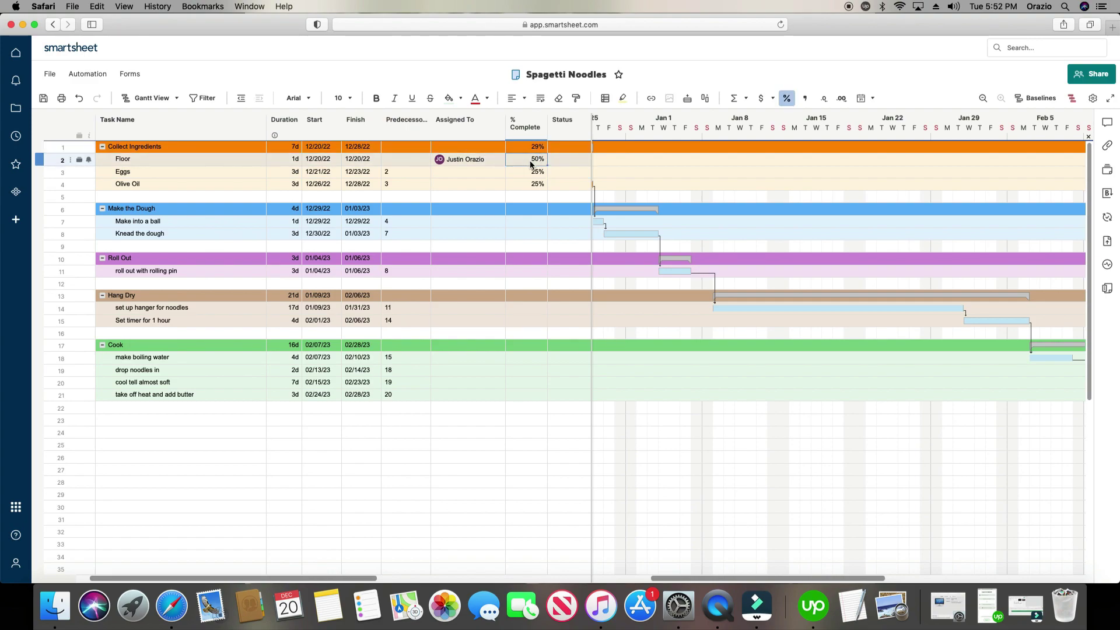
{"action": "type", "text": "100"}
{"action": "key", "text": "Return"}
{"action": "type", "text": "100"}
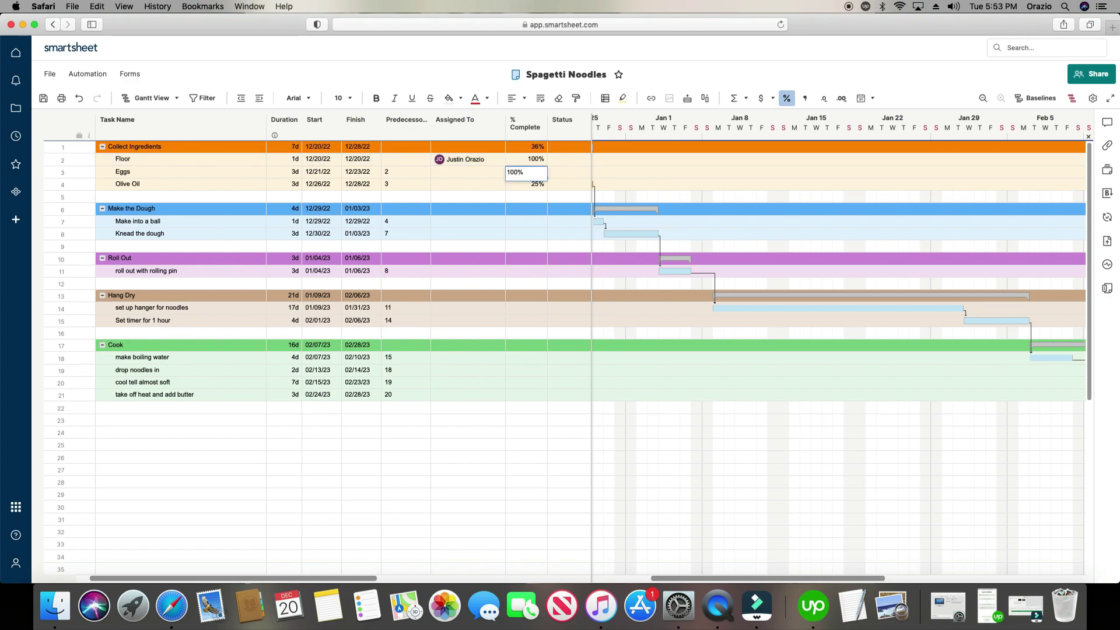
{"action": "left_click", "coordinate": [572, 185]}
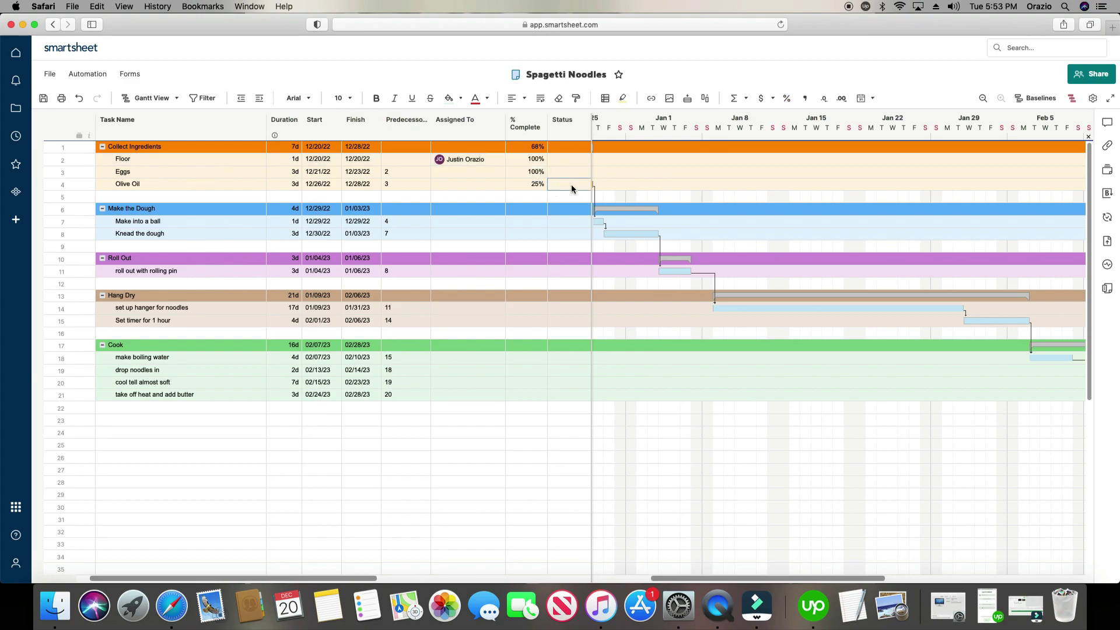
{"action": "left_click", "coordinate": [537, 185]}
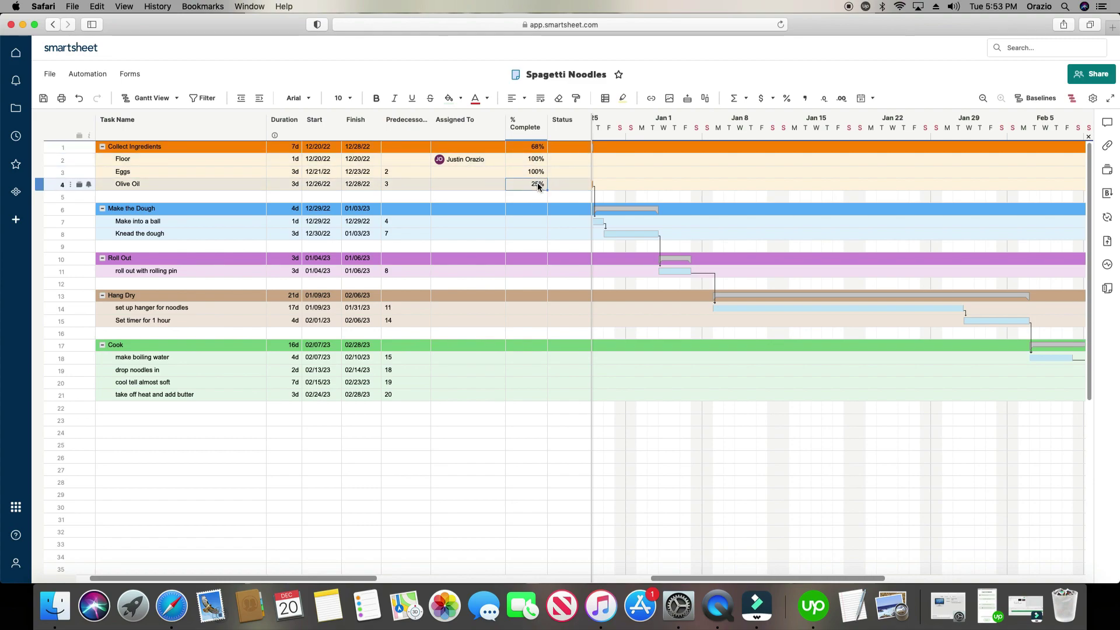
{"action": "type", "text": "9"}
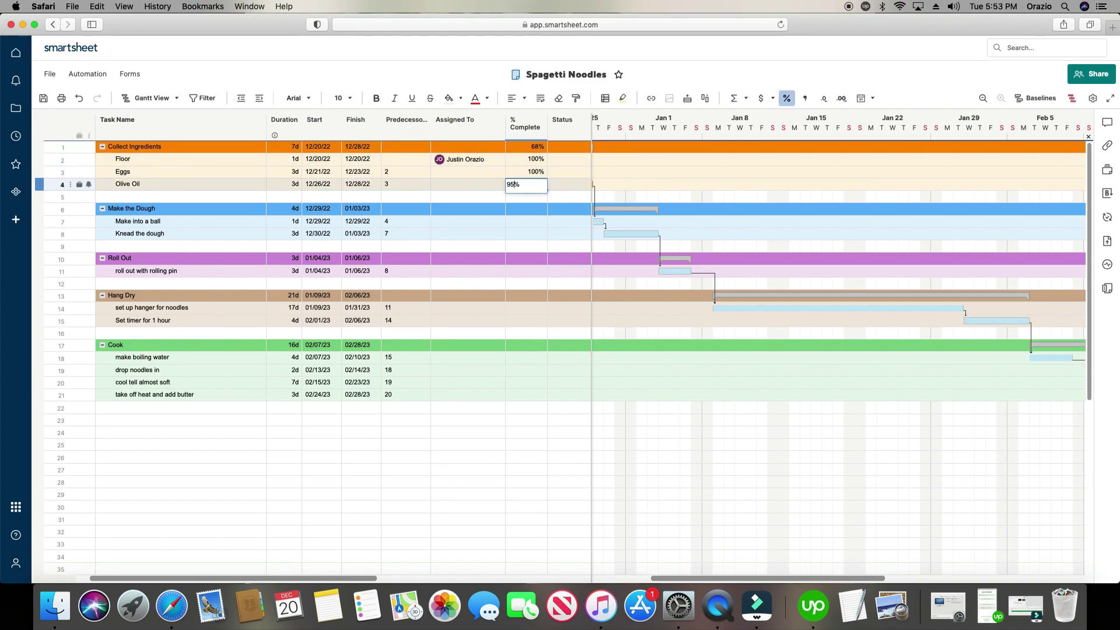
{"action": "left_click", "coordinate": [563, 159]}
{"action": "left_click", "coordinate": [532, 186]}
{"action": "type", "text": "100"}
{"action": "key", "text": "Return"}
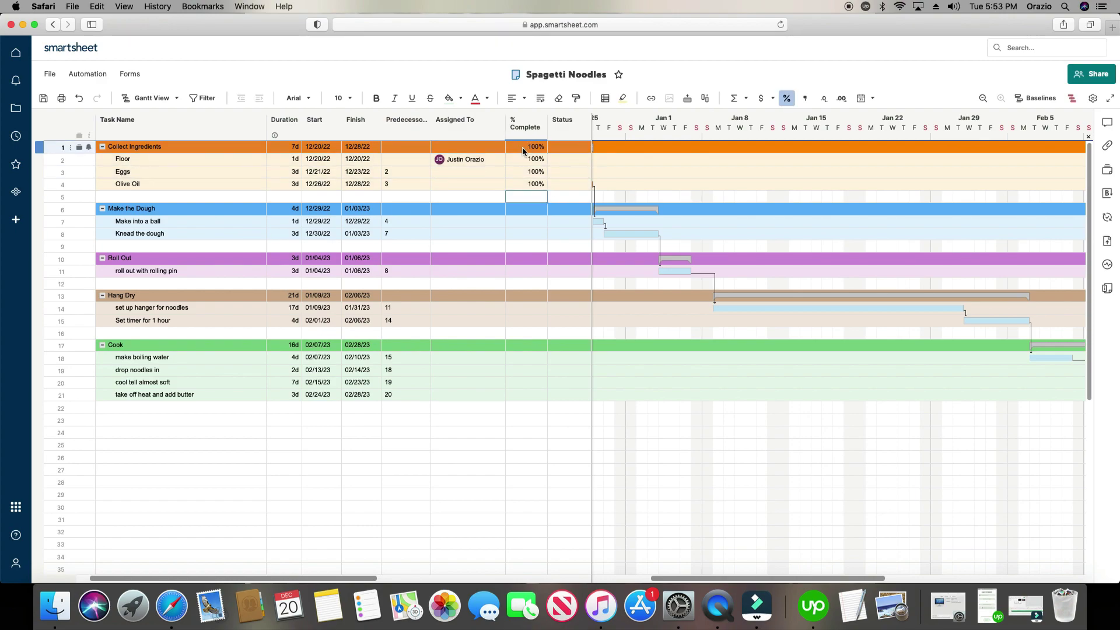
- Widen the Gantt pane so the grid ends at Assigned To, and scroll the timeline back to Dec 18
{"action": "left_click_drag", "start_coordinate": [590, 187], "coordinate": [466, 198]}
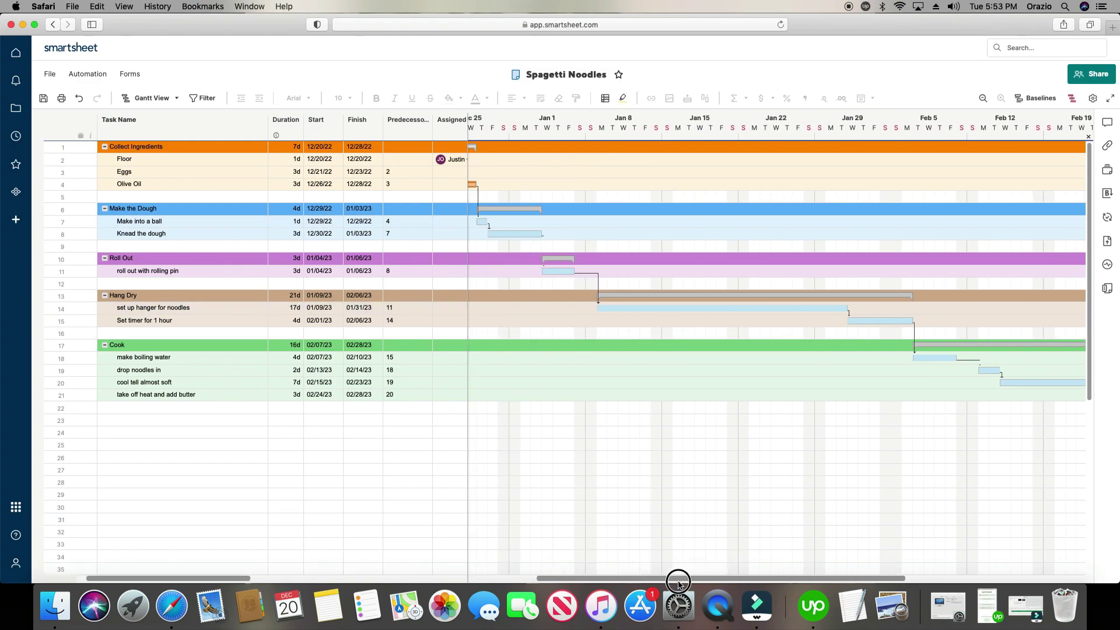
{"action": "left_click_drag", "start_coordinate": [680, 579], "coordinate": [552, 588]}
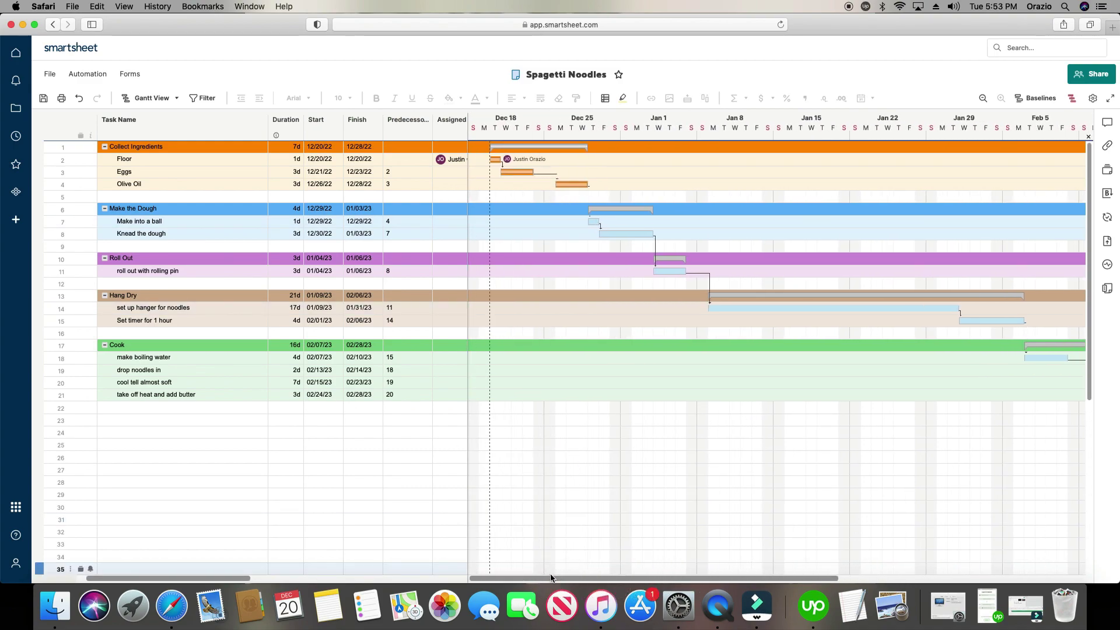